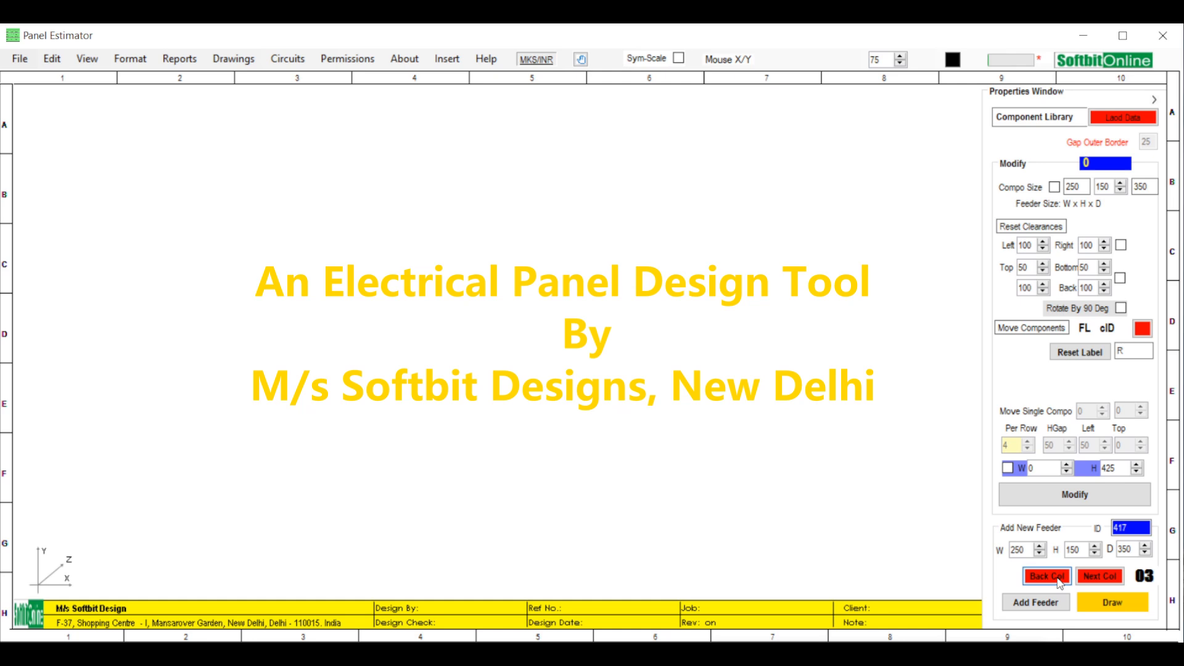
# Return to column 01, add and draw its first 250 x 150 x 350 feeder, and select that feeder in the front view.
pyautogui.click(1060, 581)
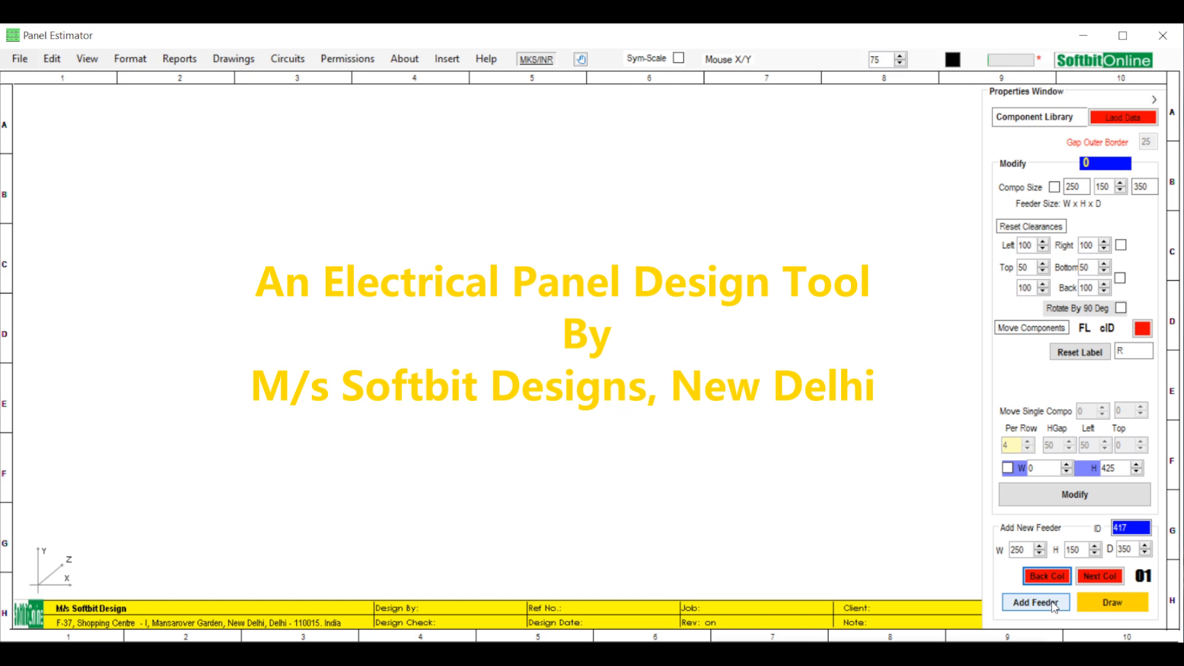
pyautogui.click(1054, 605)
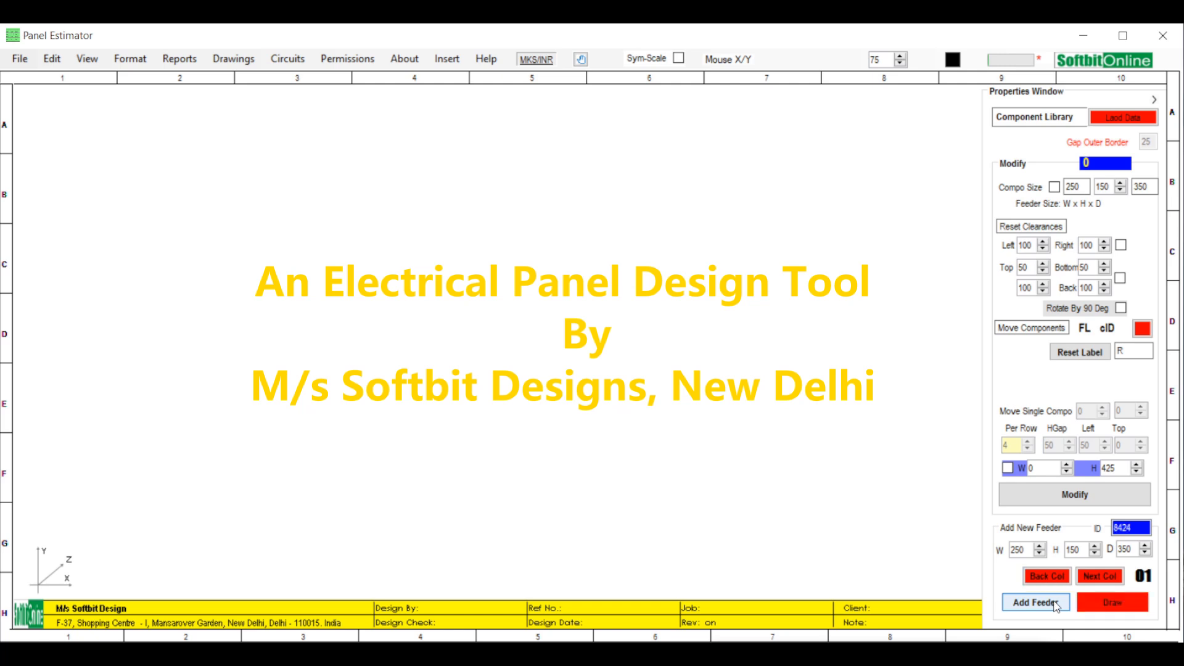
pyautogui.click(1092, 607)
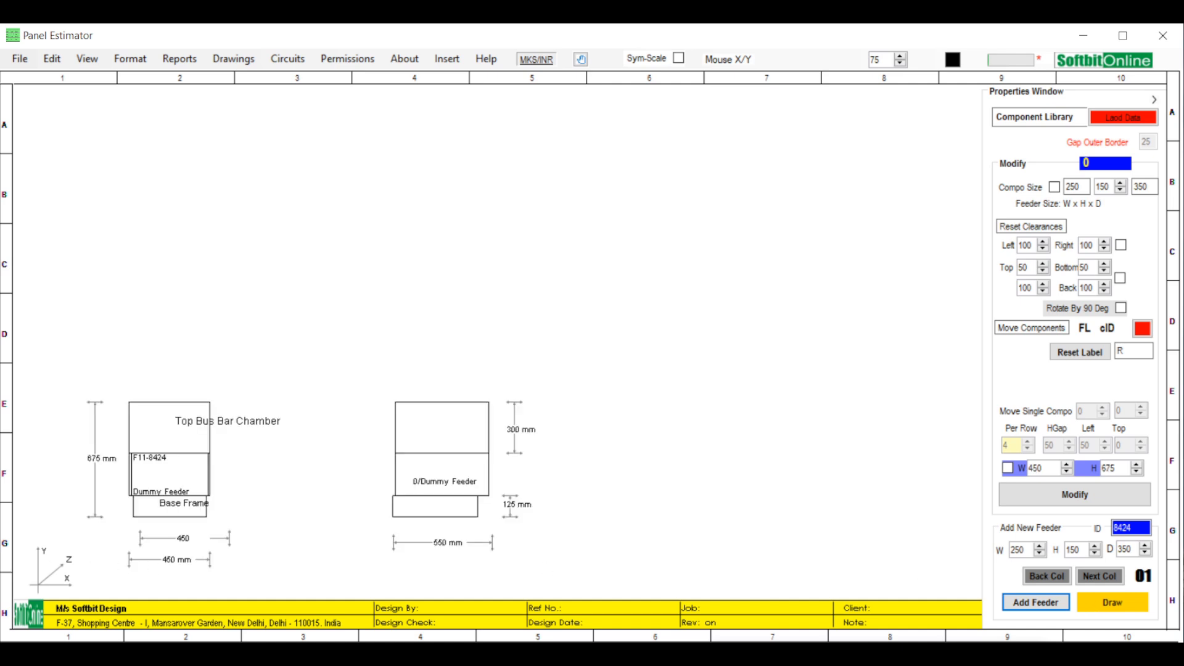
pyautogui.click(180, 479)
# Stack three more 250 x 150 x 350 feeders in column 01, redrawing the panel after each one.
pyautogui.scroll(4, 181, 480)
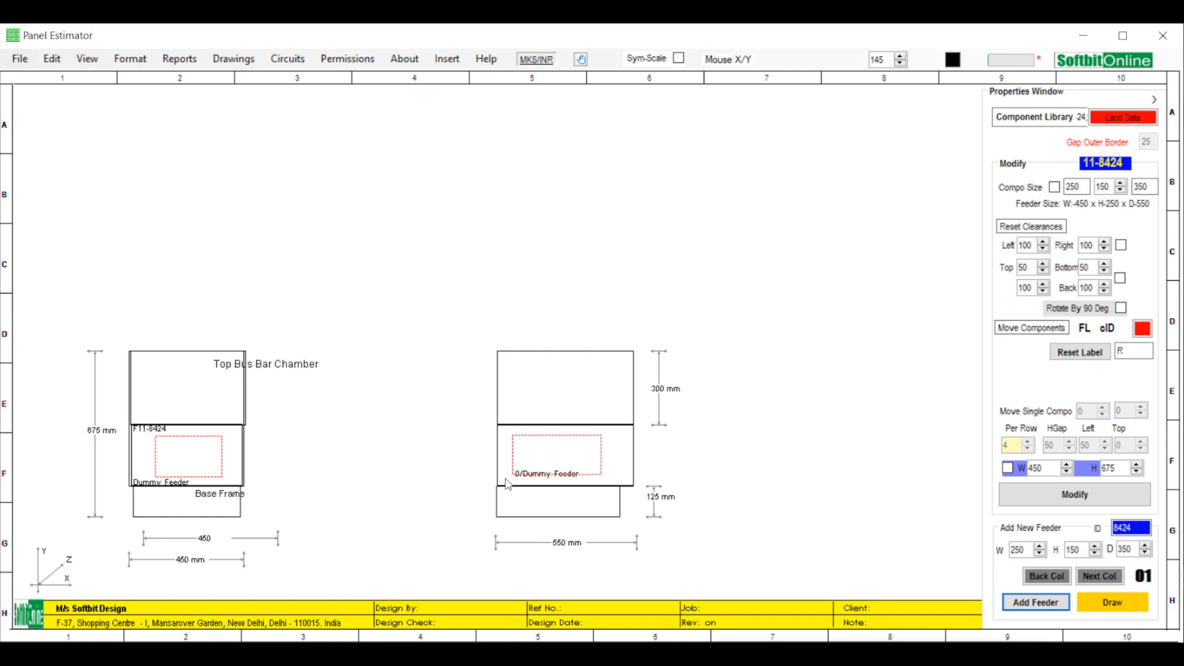
pyautogui.scroll(4, 410, 467)
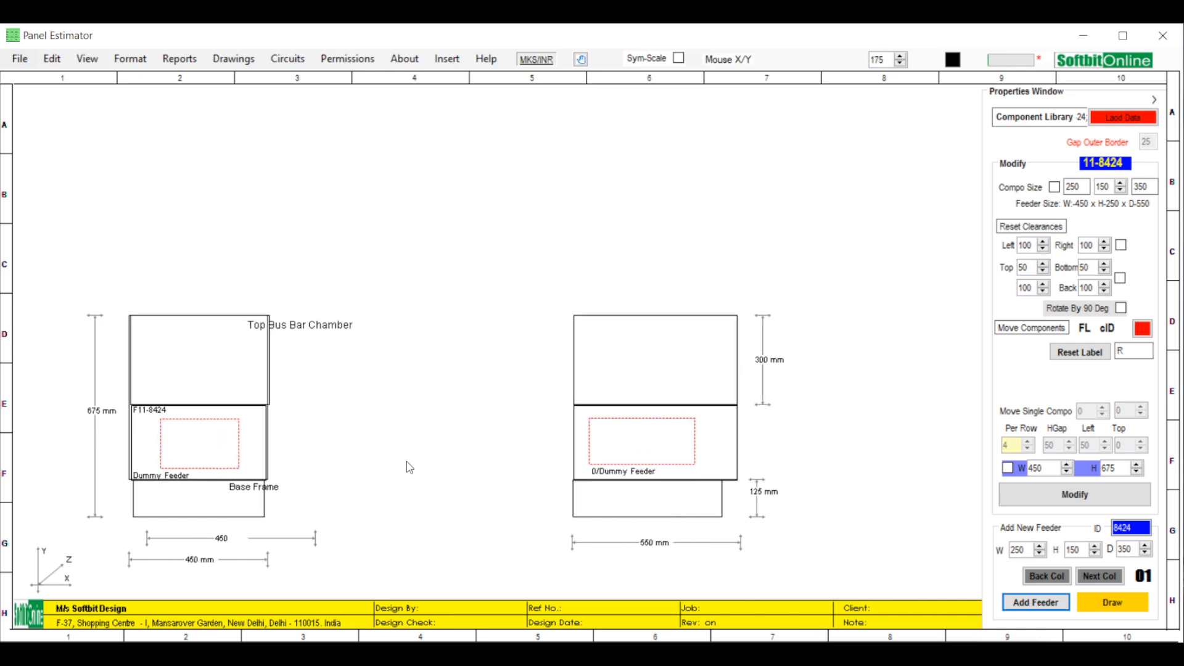
pyautogui.scroll(-4, 410, 467)
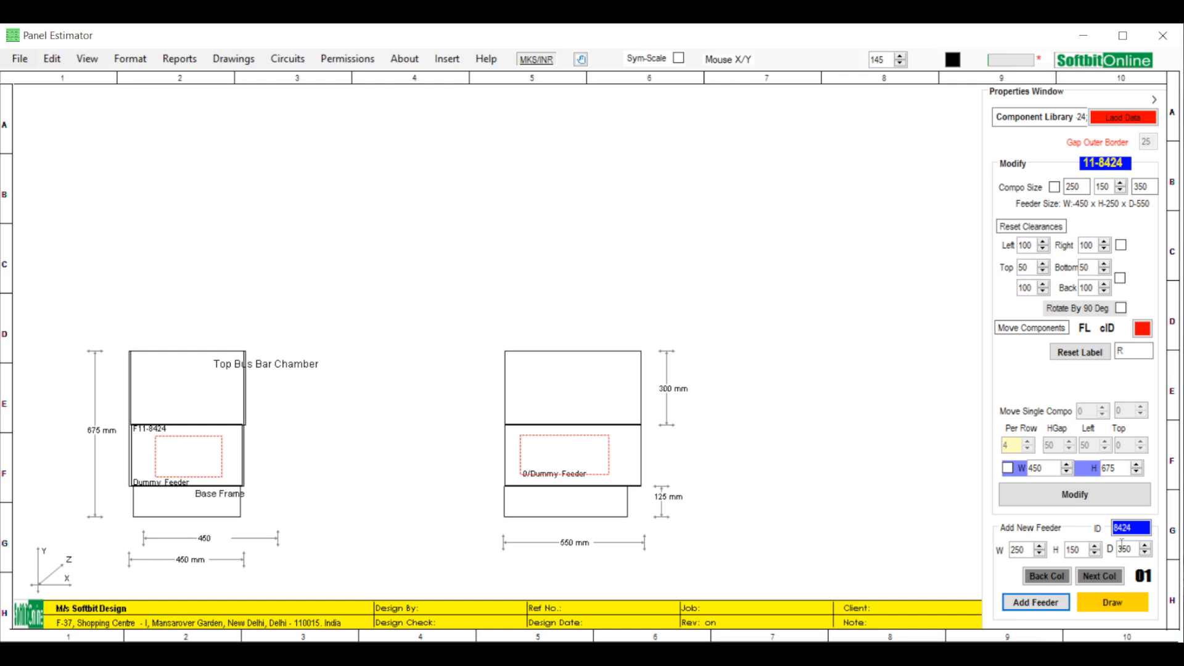
pyautogui.click(1048, 608)
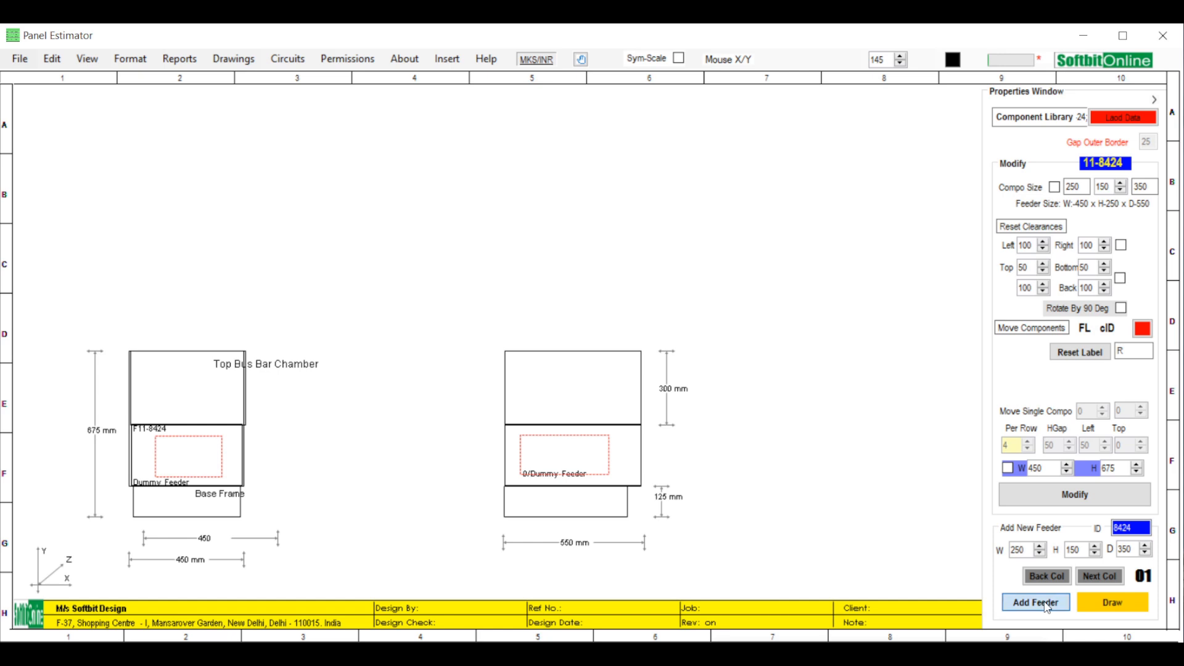
pyautogui.click(1098, 609)
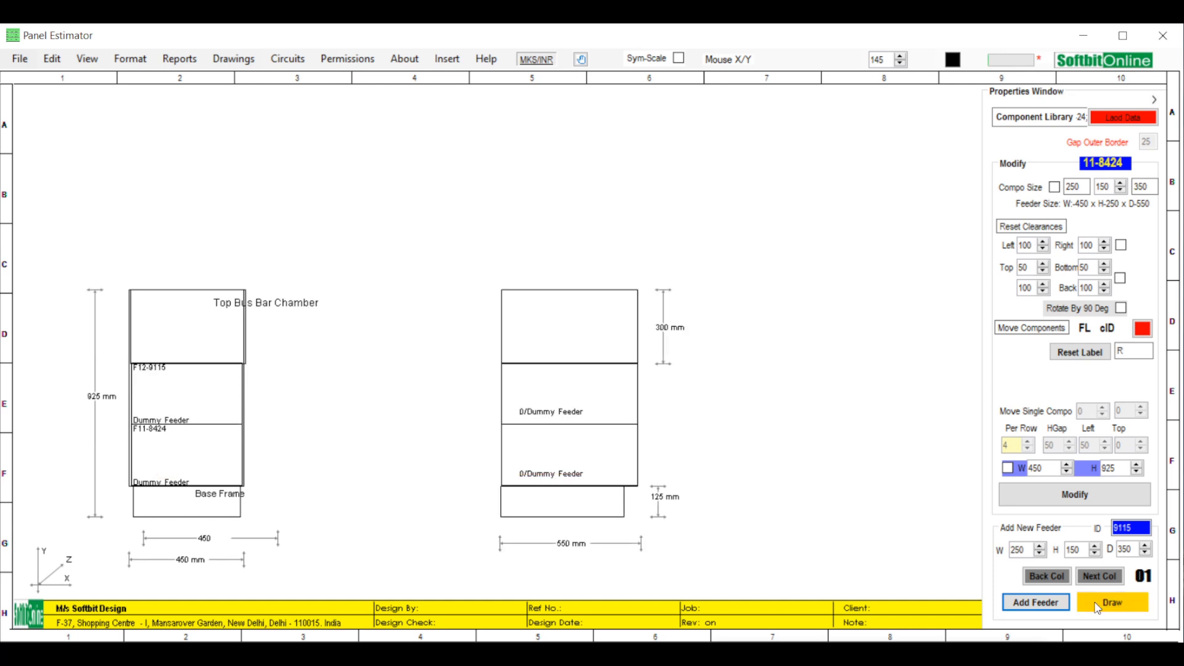
pyautogui.click(1035, 605)
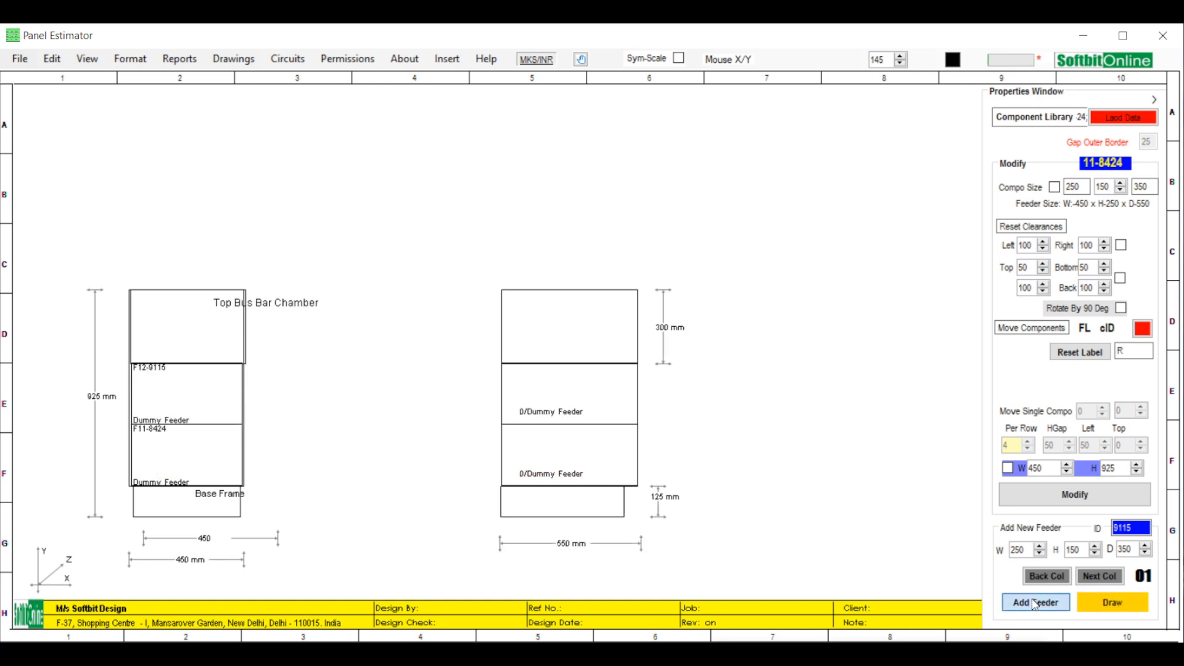
pyautogui.click(1110, 606)
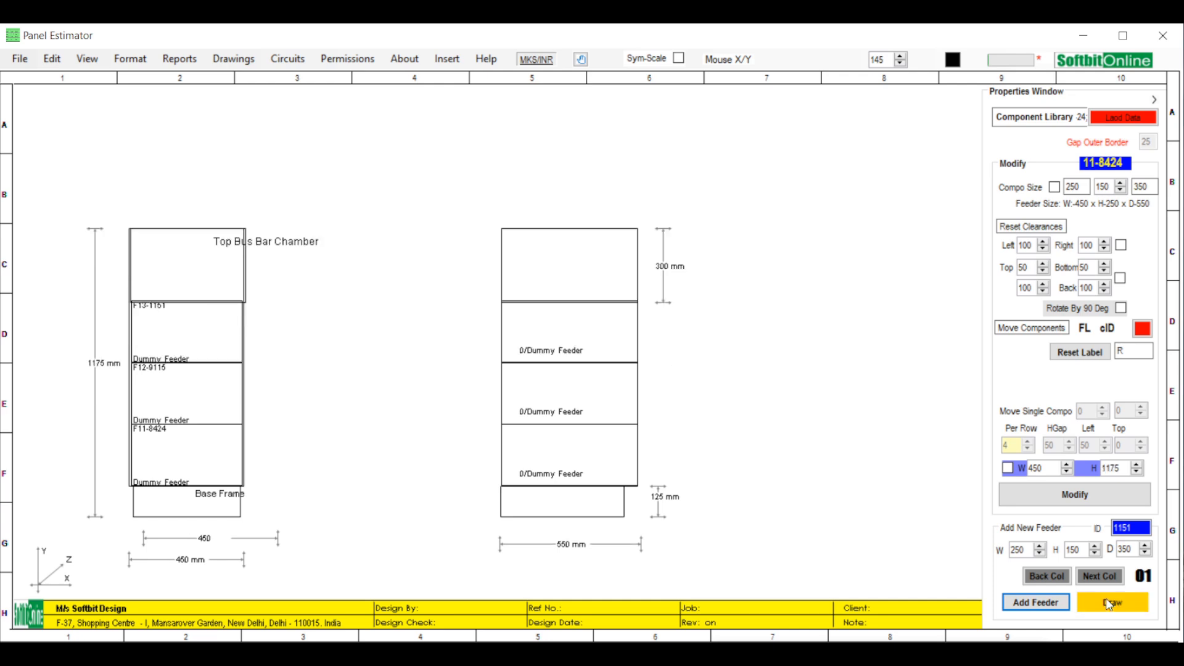
pyautogui.click(1024, 607)
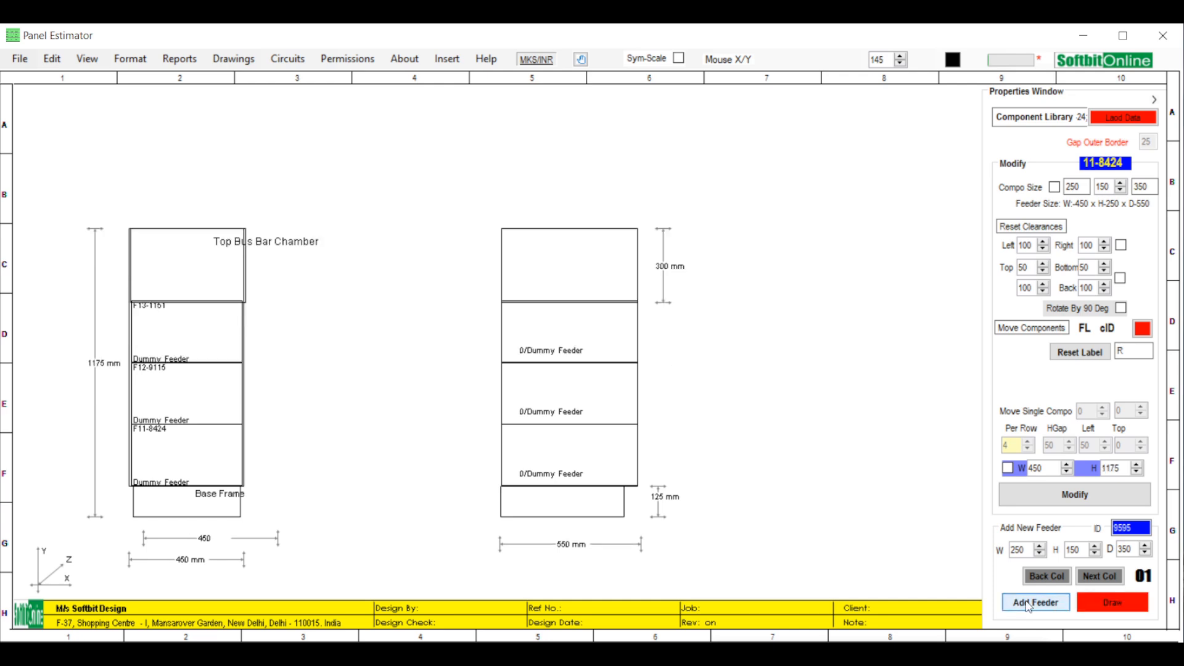
pyautogui.click(1110, 606)
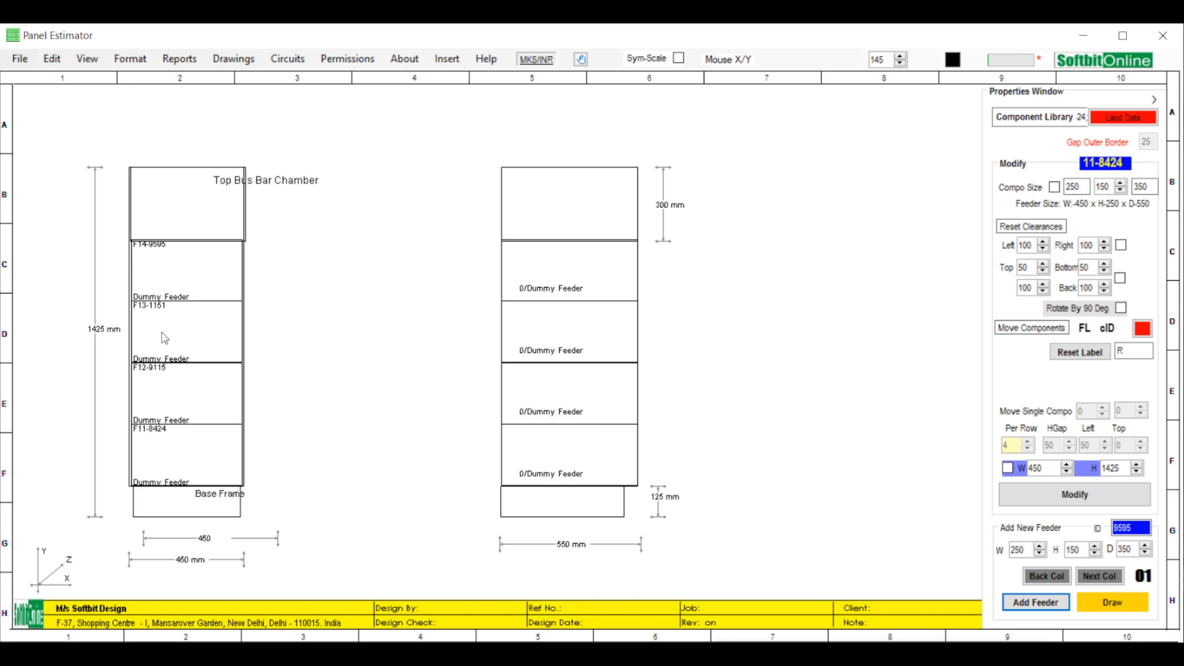
# Advance to column 02 and fill it with four 250 x 150 x 350 feeders, redrawing the panel.
pyautogui.click(1107, 580)
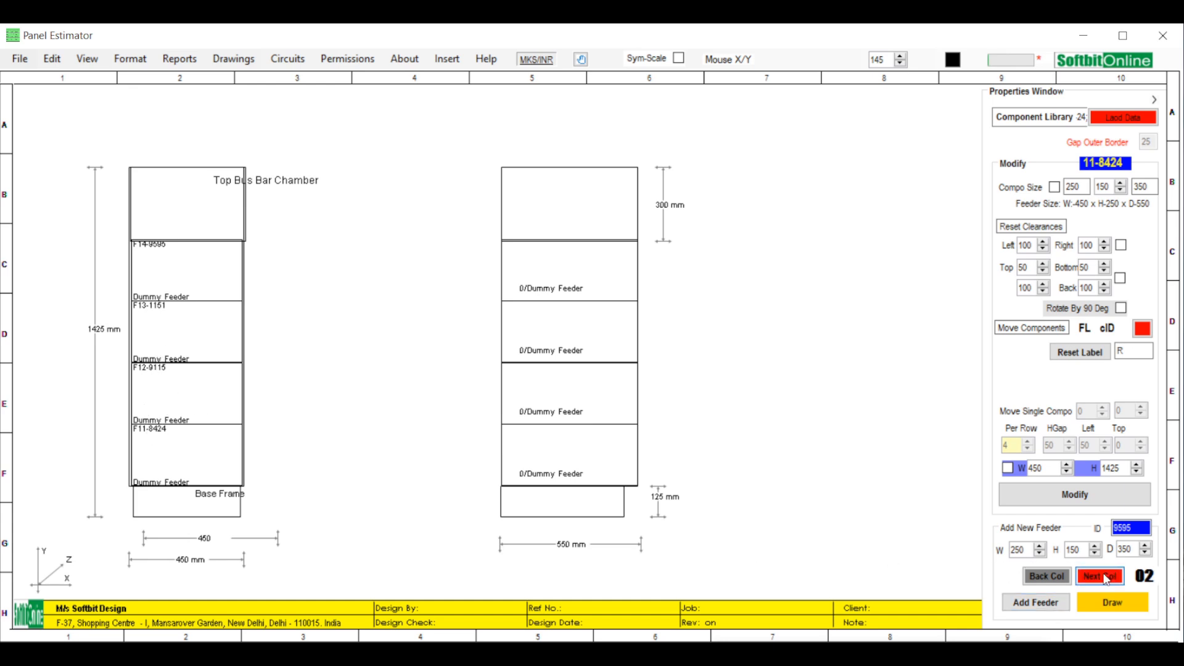
pyautogui.click(1053, 604)
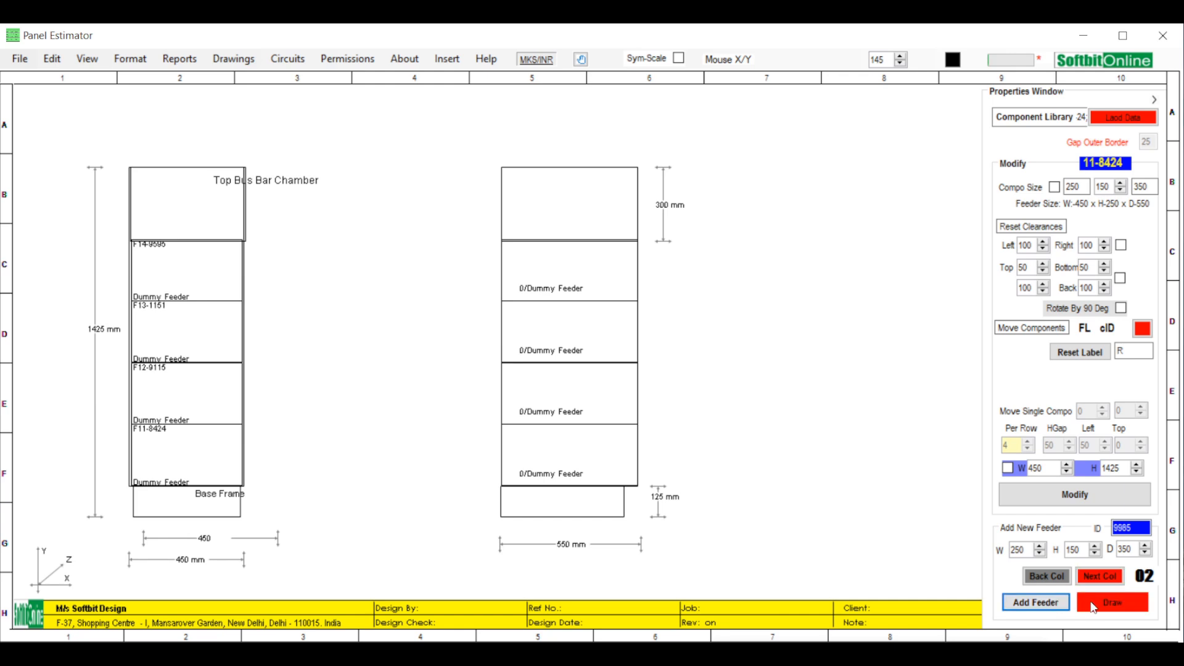
pyautogui.click(1052, 604)
pyautogui.click(1052, 604)
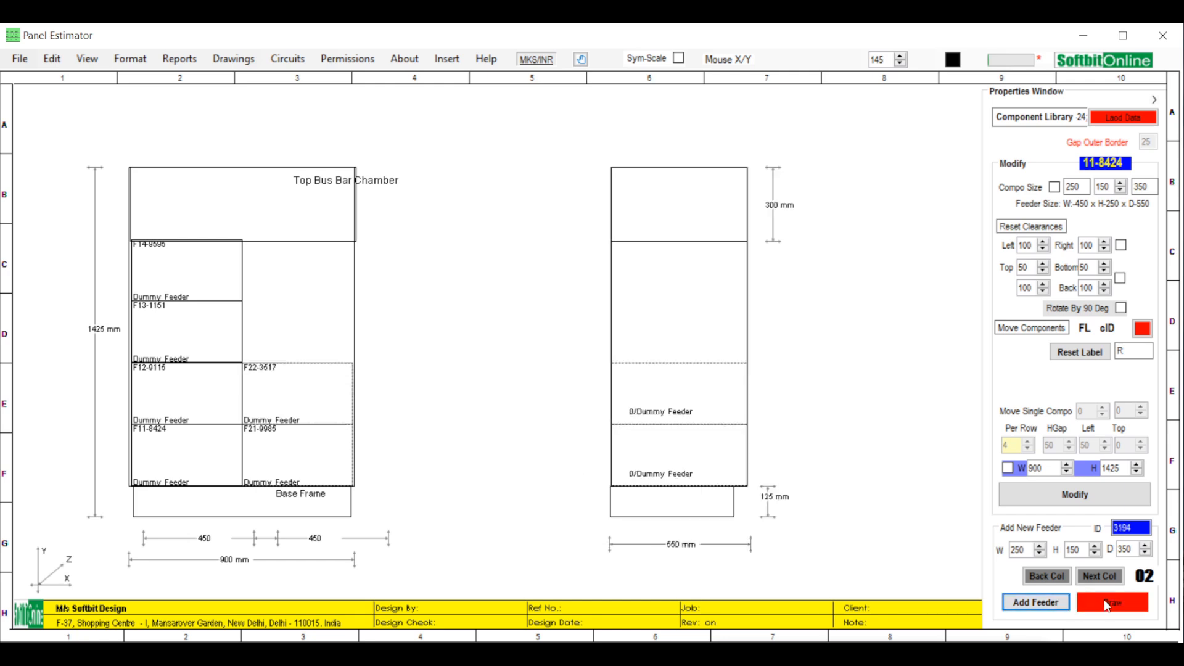
pyautogui.click(1054, 604)
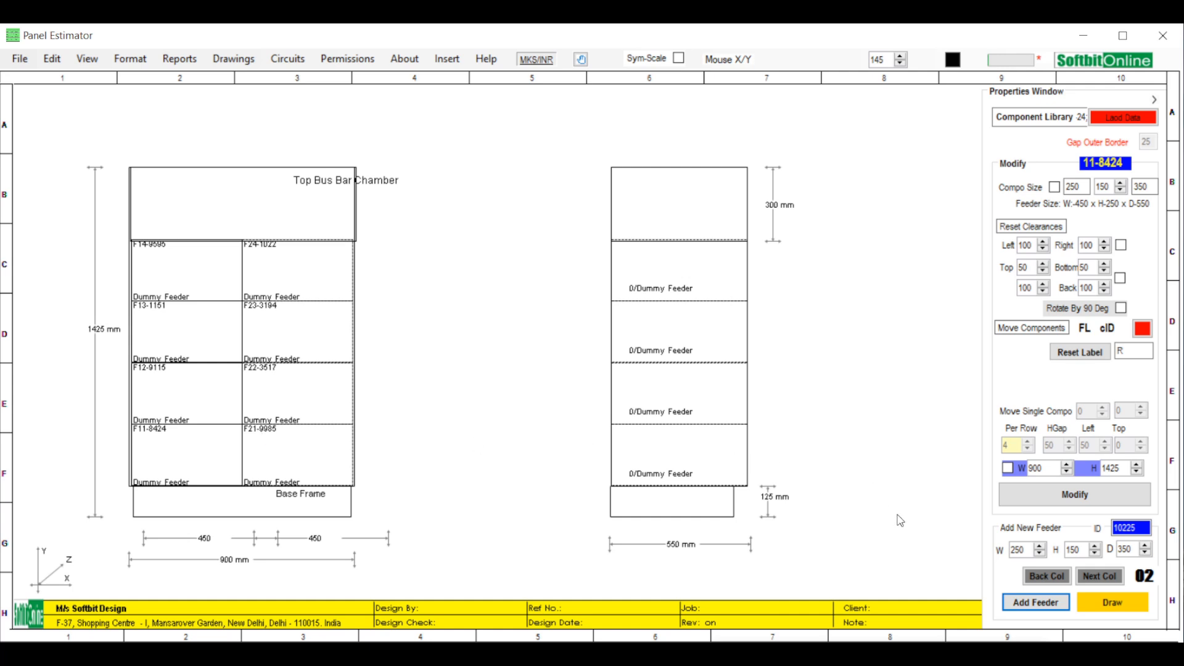
# Advance to column 03 and fill it with four 250 x 150 x 350 feeders, redrawing the panel.
pyautogui.click(1095, 580)
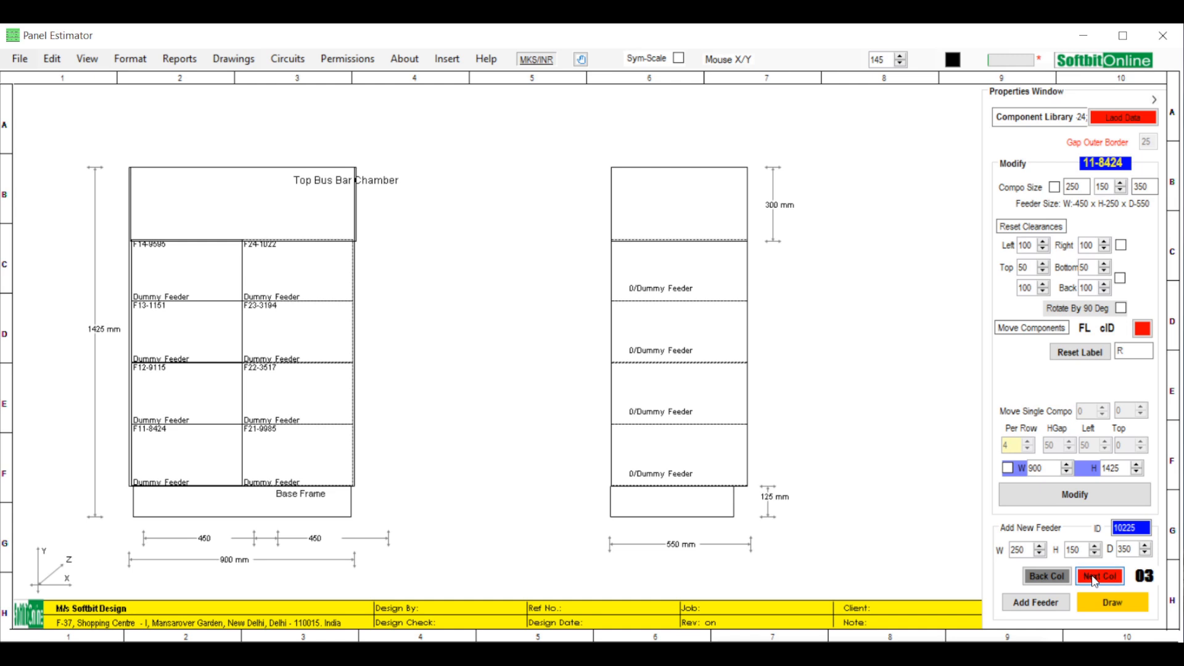
pyautogui.click(1058, 606)
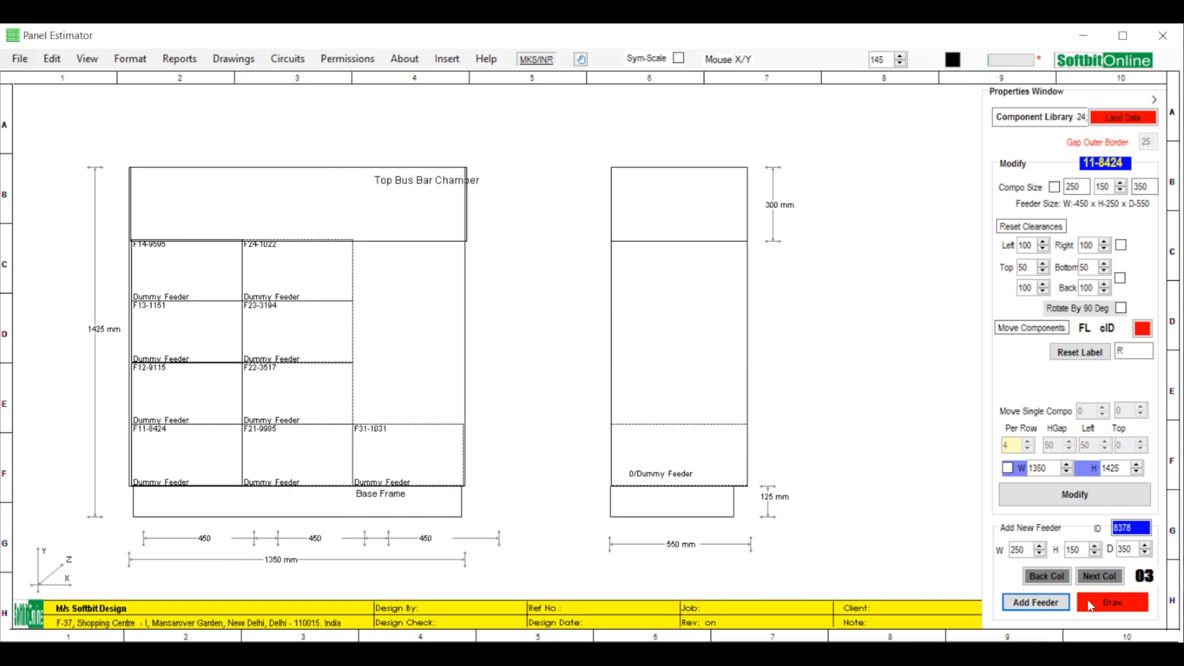
pyautogui.click(1058, 605)
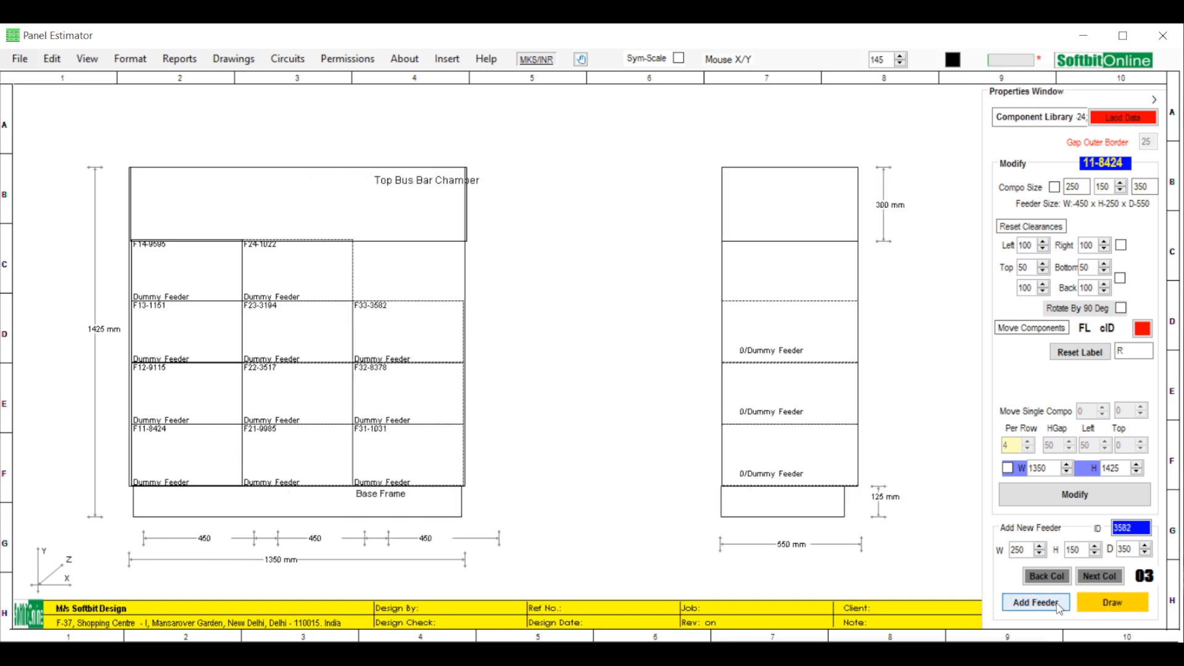
pyautogui.click(1091, 607)
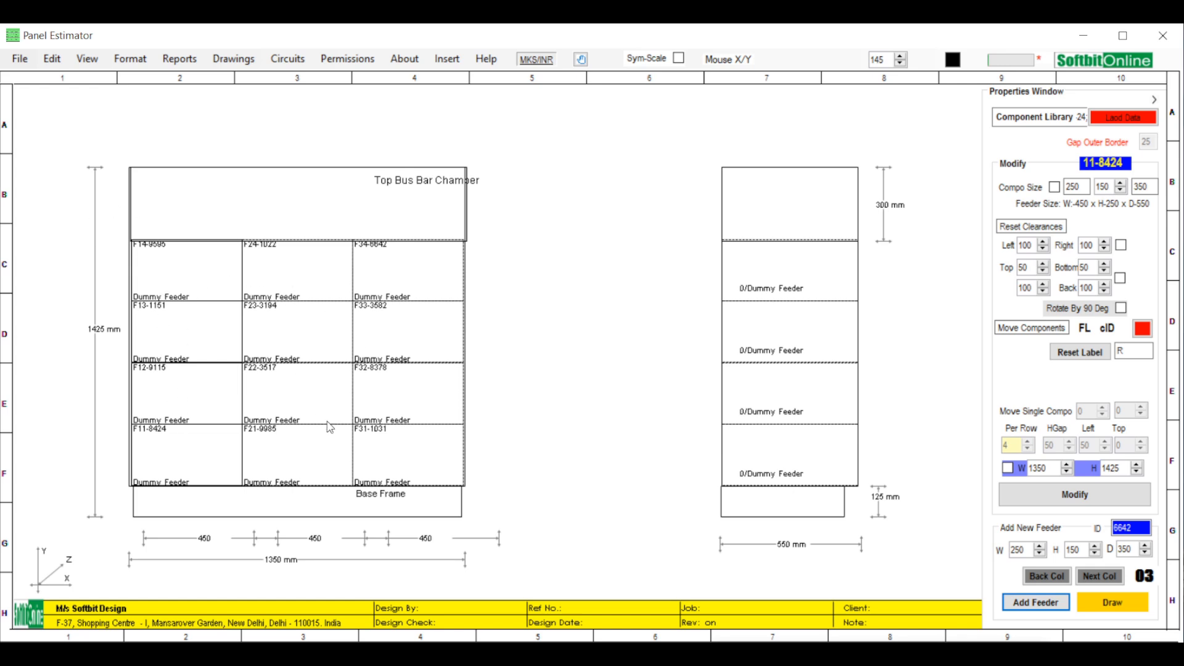
# Save the panel design to the Desktop as demo1, replacing the existing file.
pyautogui.click(21, 65)
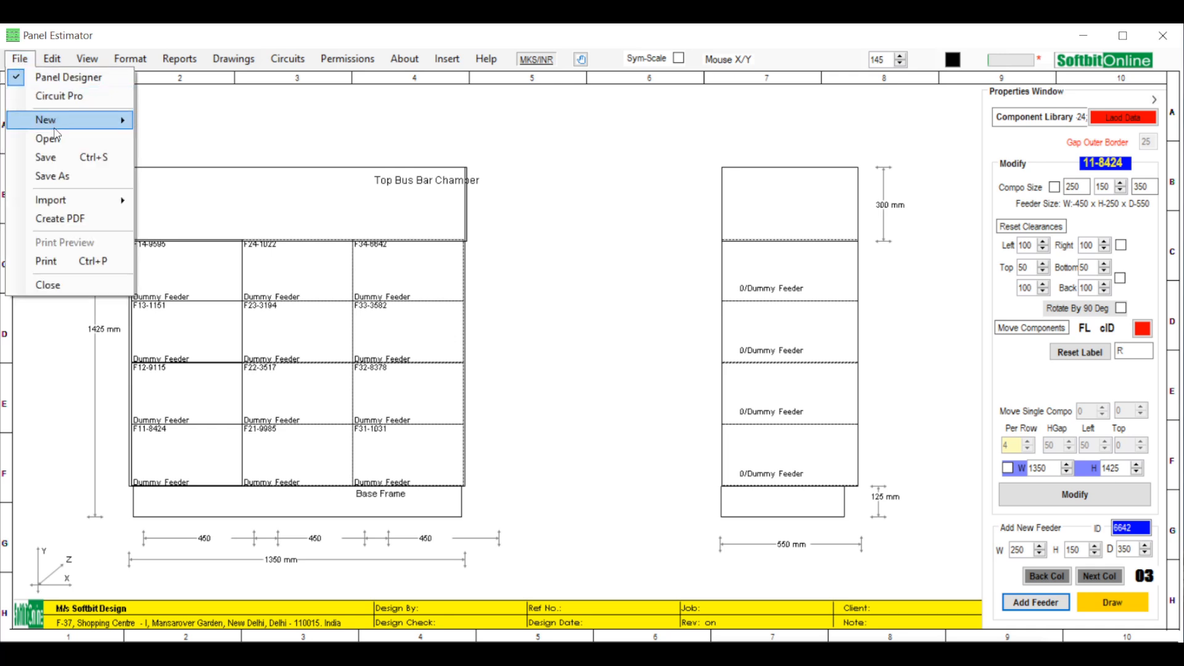
pyautogui.click(53, 156)
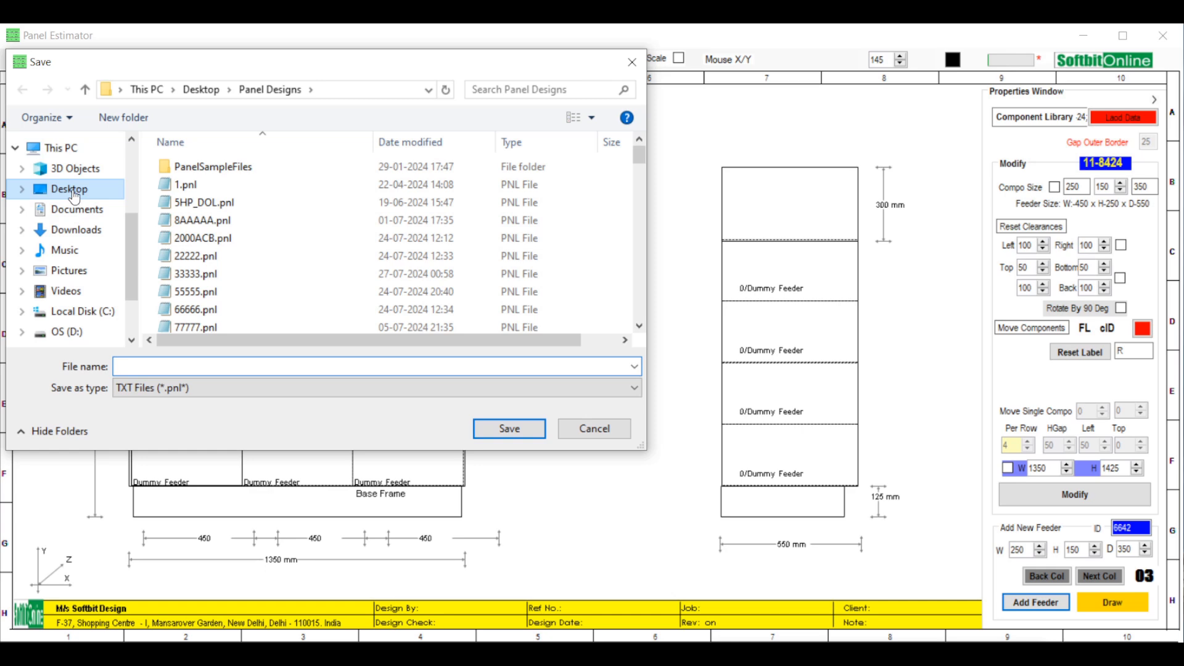
pyautogui.click(155, 365)
pyautogui.write('d')
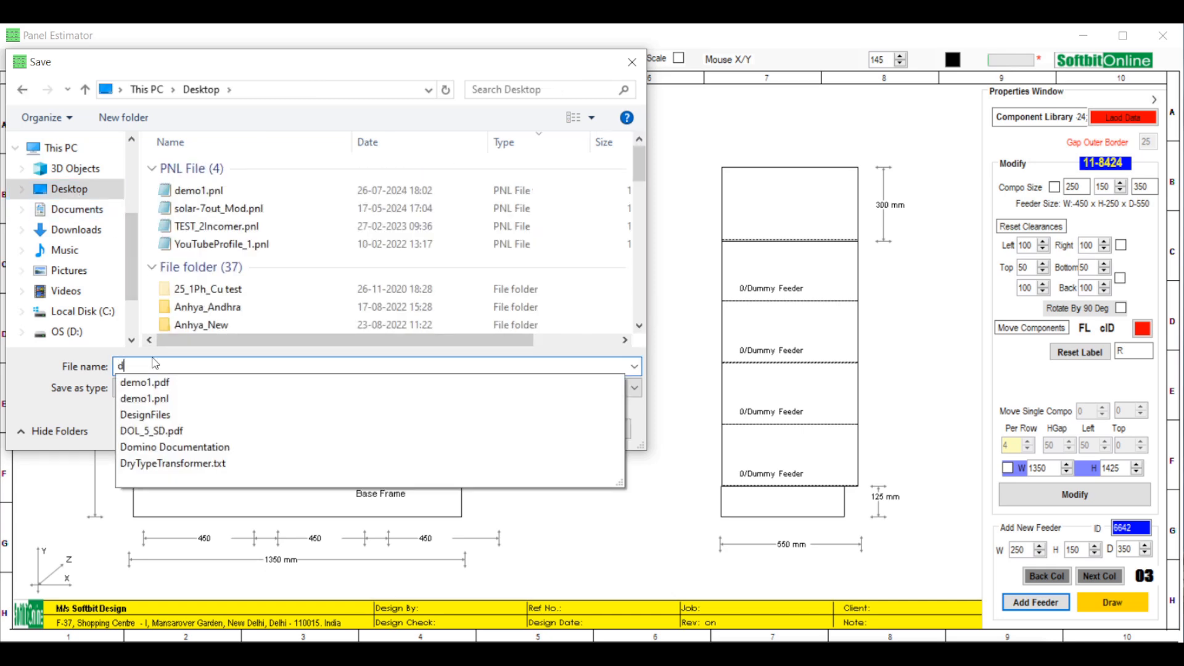
pyautogui.write('emo1')
pyautogui.click(522, 434)
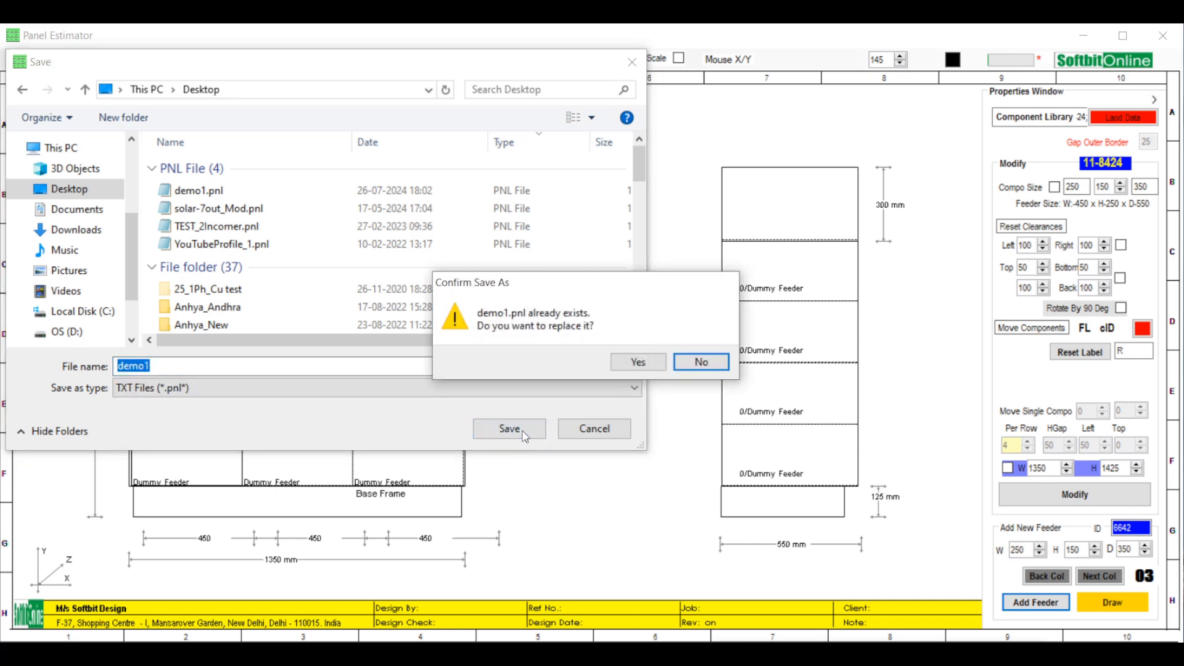
pyautogui.click(642, 363)
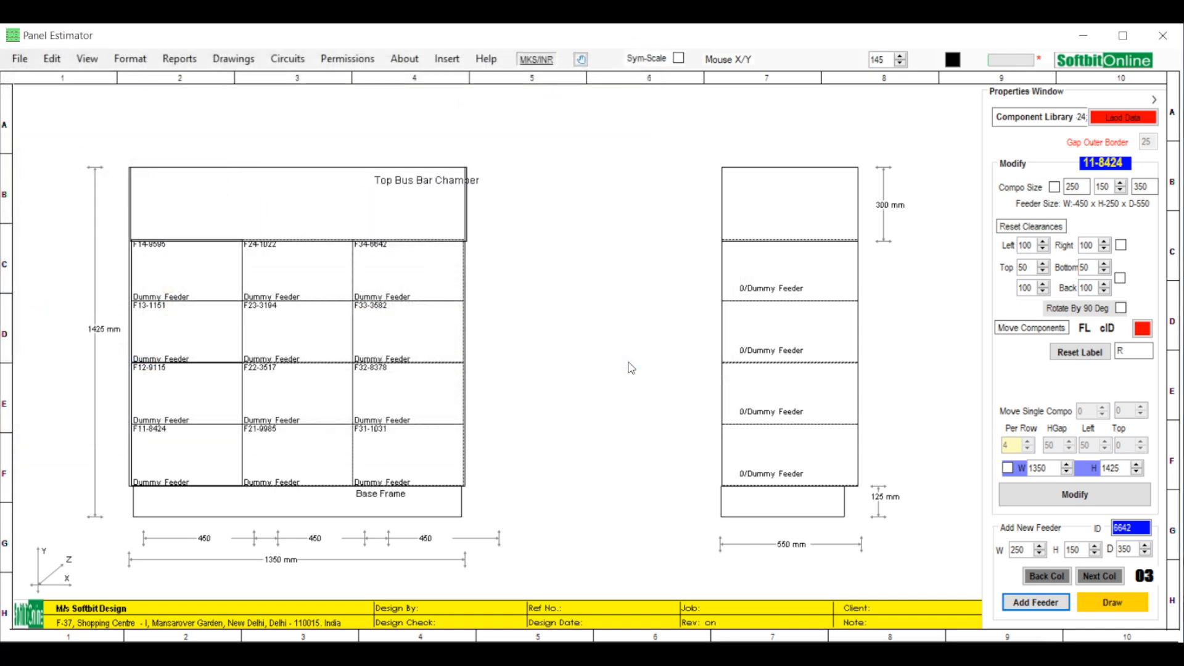
# Start inserting a switchgear into the second feeder from the bottom of column 02 and expand the component library.
pyautogui.click(293, 404)
pyautogui.rightClick(291, 404)
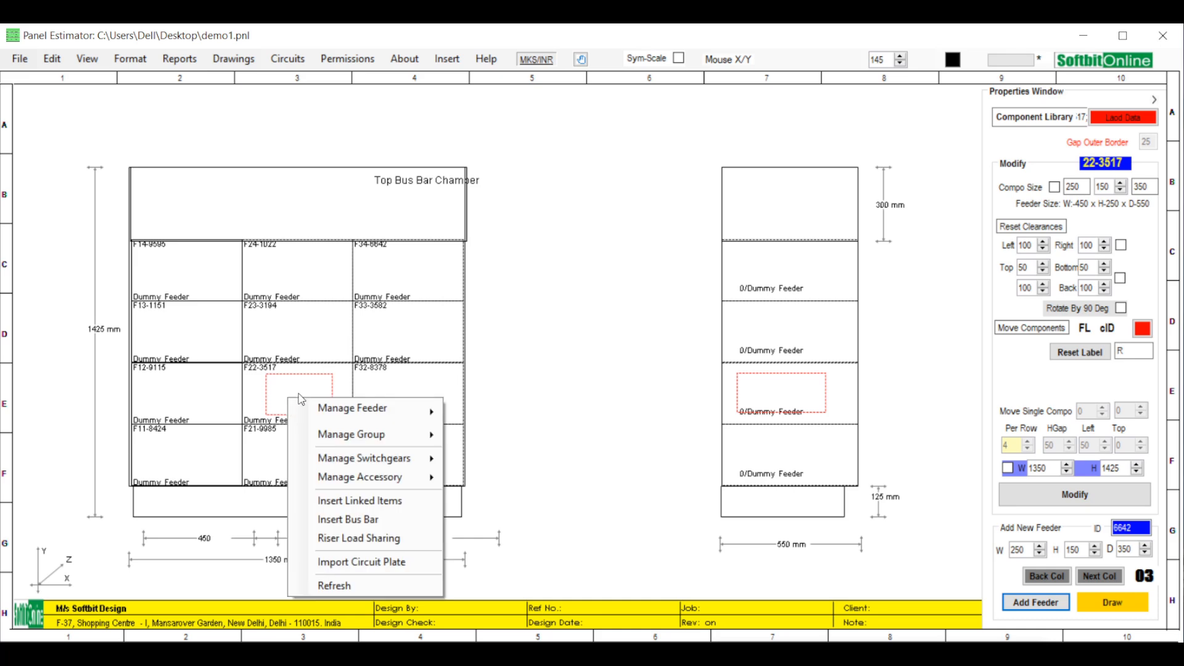
pyautogui.moveTo(384, 469)
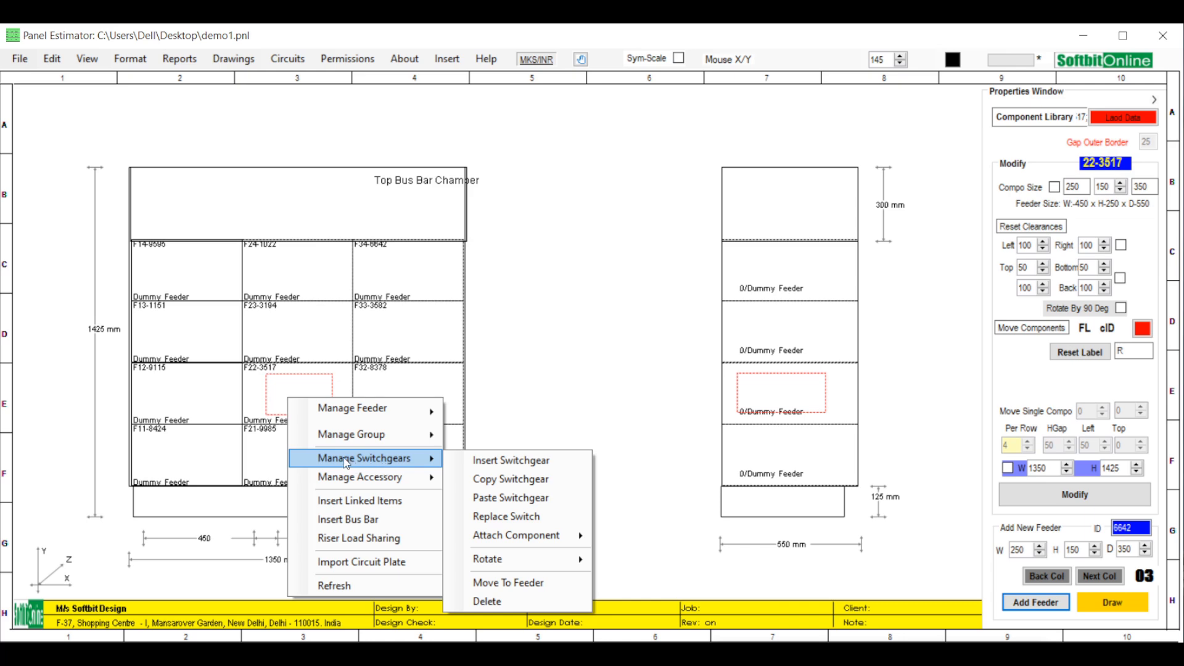
pyautogui.click(486, 462)
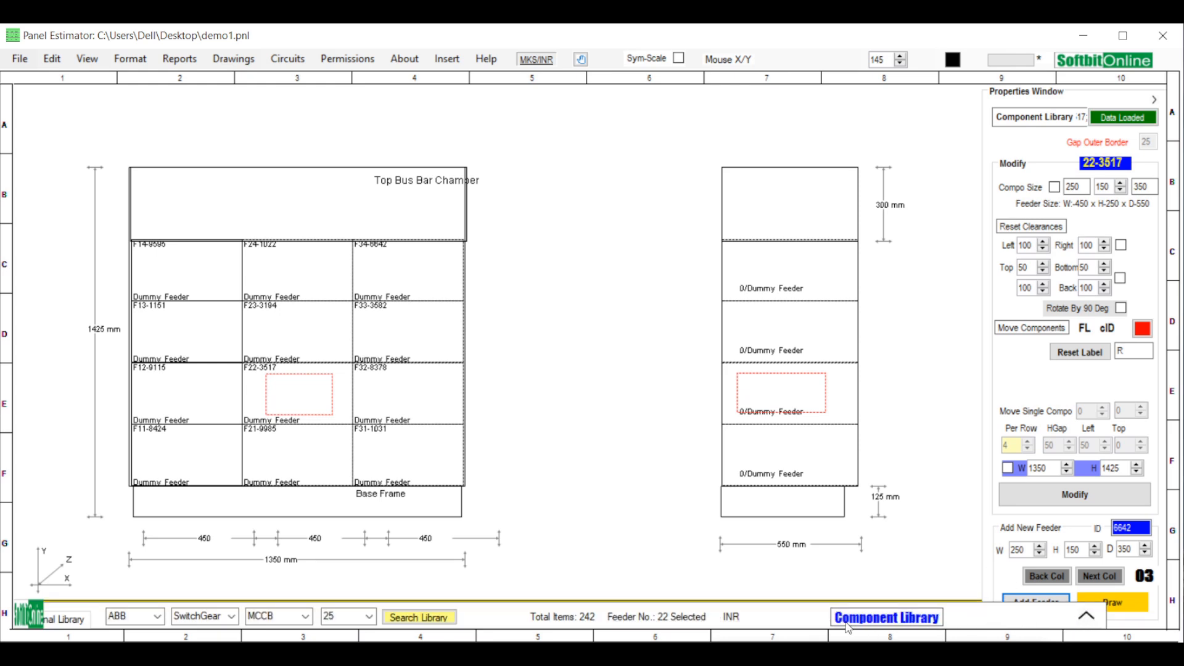
pyautogui.click(1087, 619)
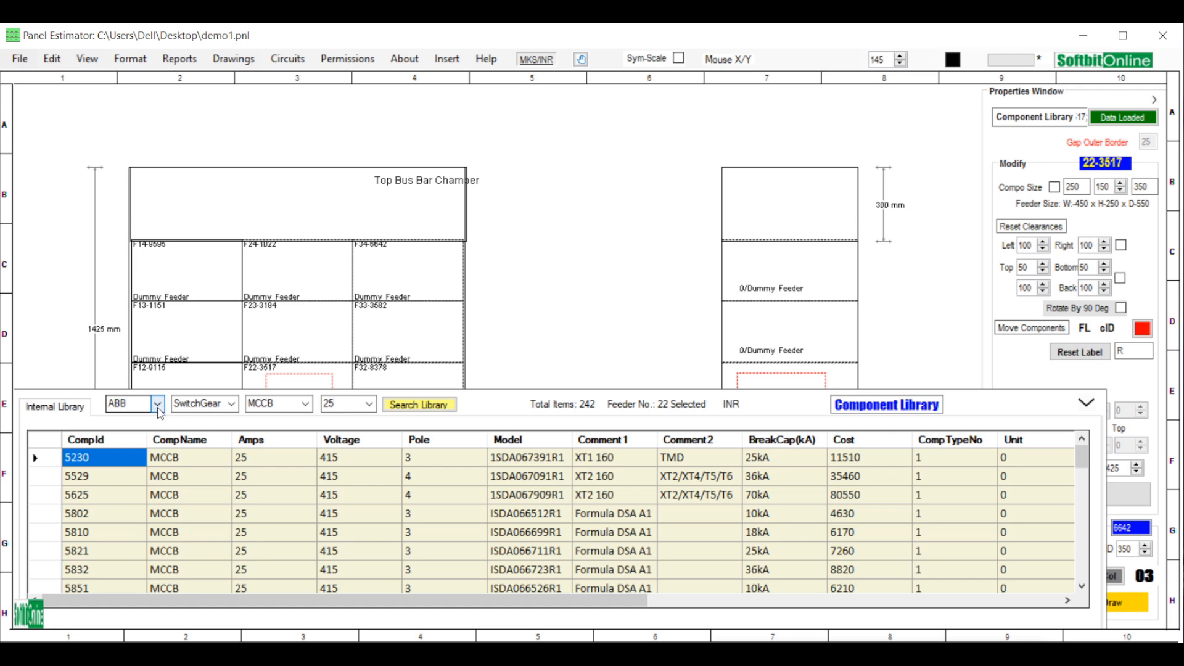
# Filter the component library to LnT SwitchGear, ACB, 1600 A, and insert the 4-pole MDO model SL95355 into the selected column 02 feeder.
pyautogui.click(158, 407)
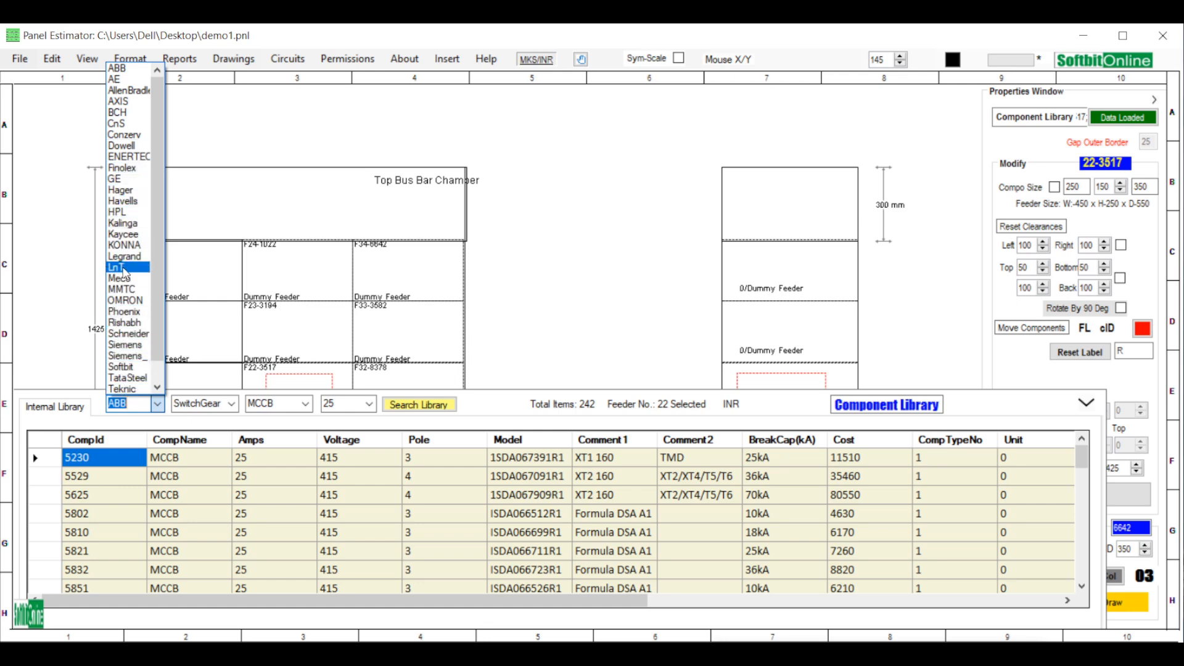
pyautogui.press('Escape')
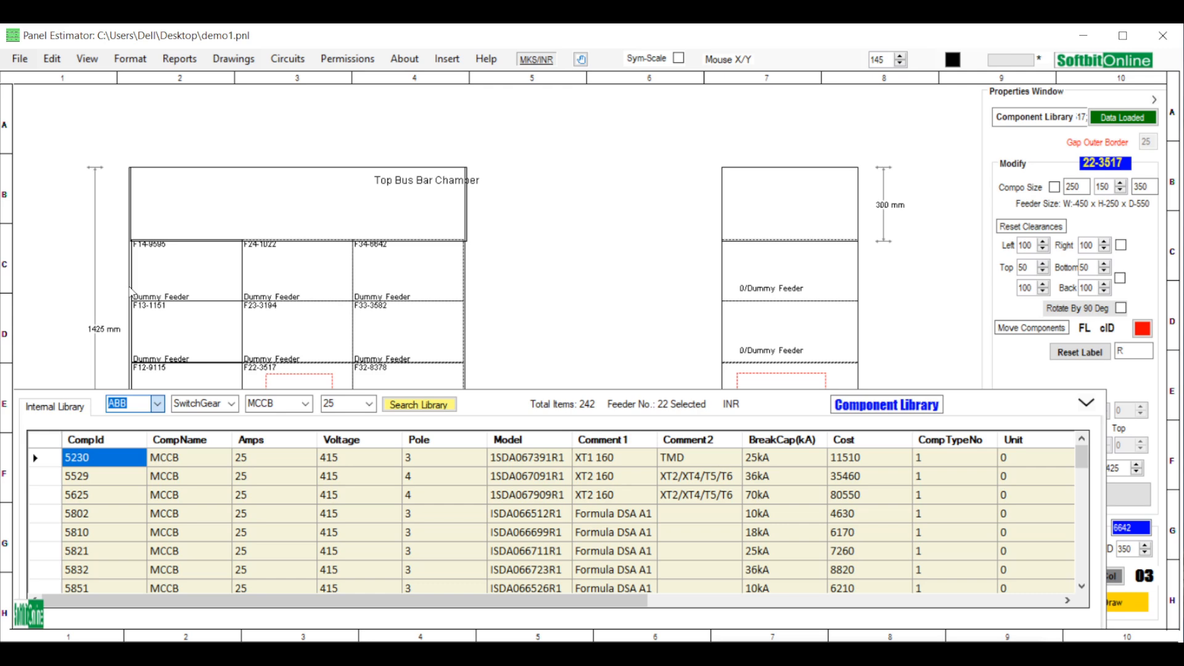
pyautogui.click(232, 404)
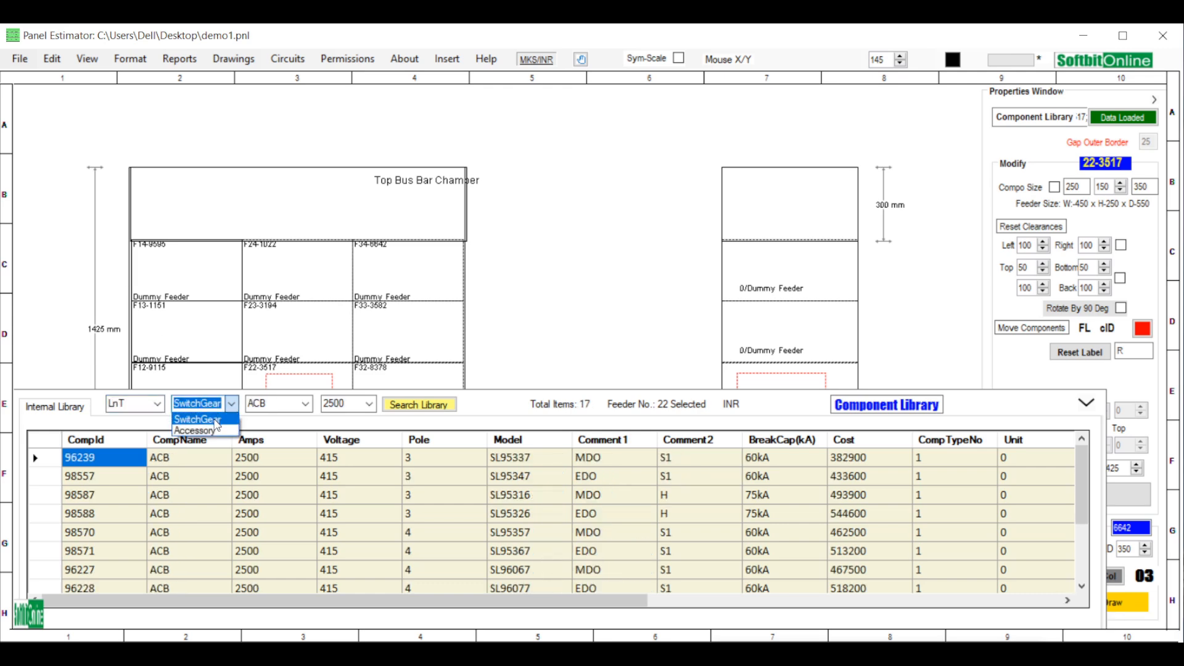
pyautogui.click(215, 421)
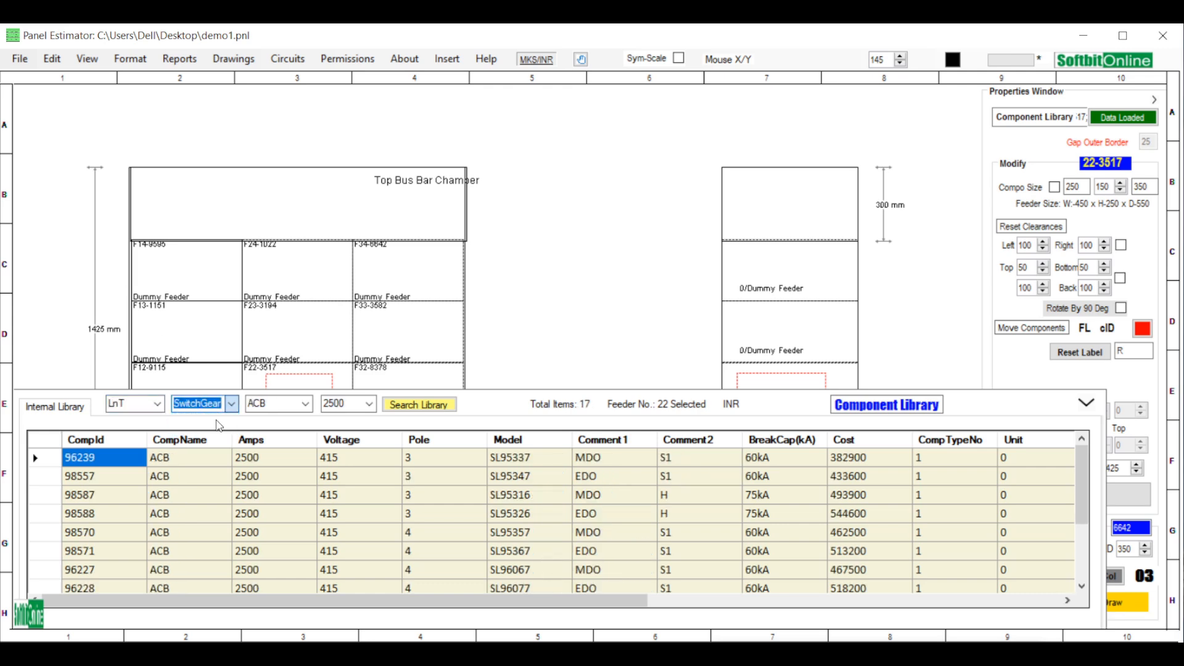
pyautogui.click(307, 407)
pyautogui.click(271, 422)
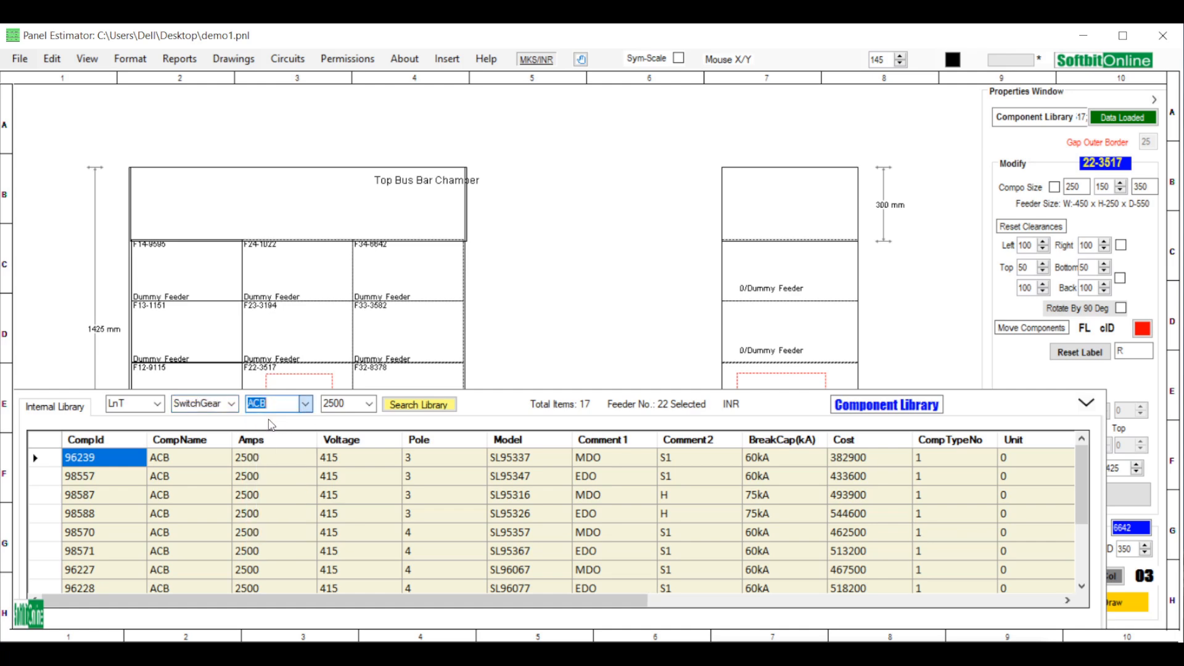
pyautogui.click(370, 405)
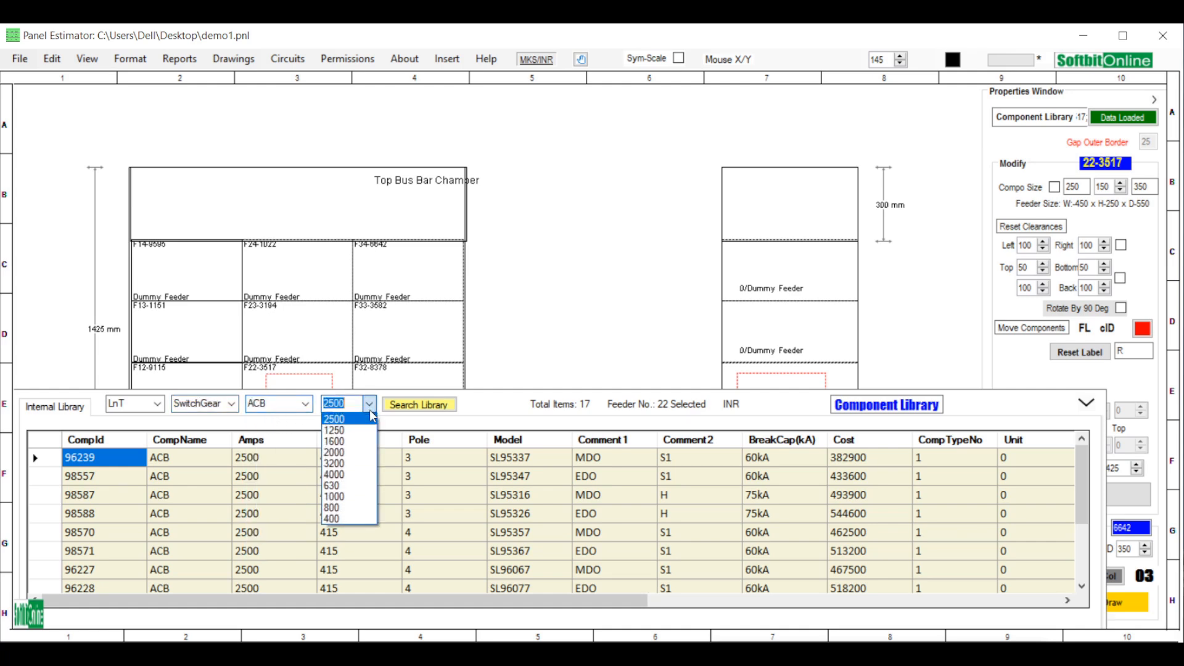
pyautogui.click(348, 439)
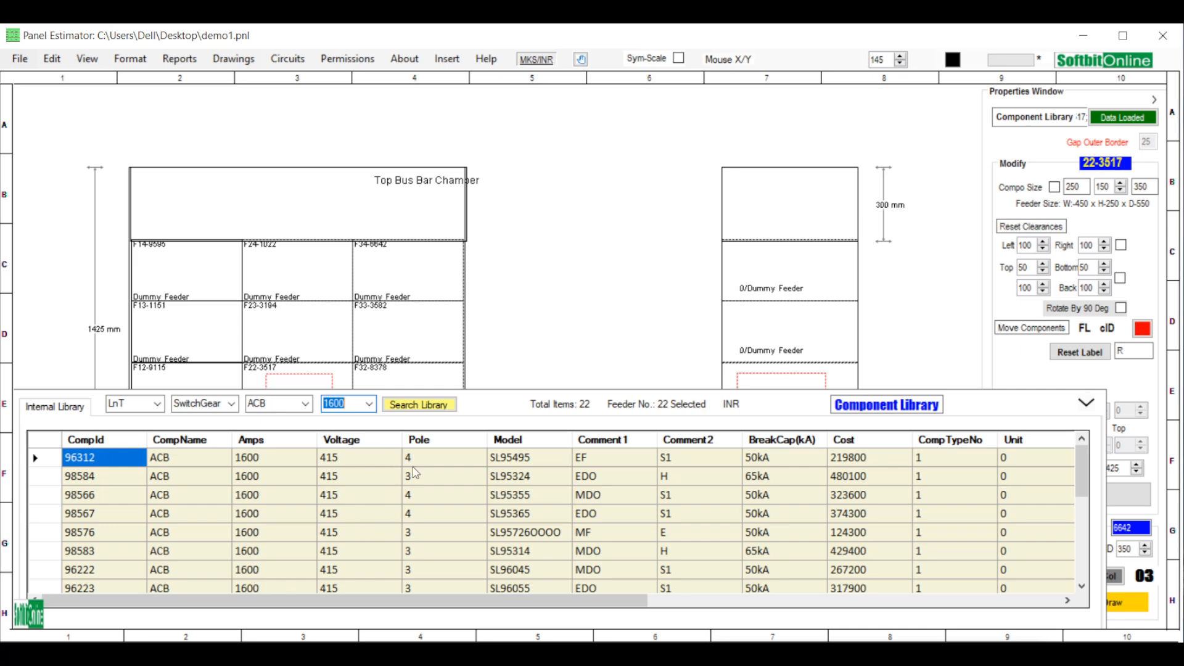
pyautogui.doubleClick(515, 496)
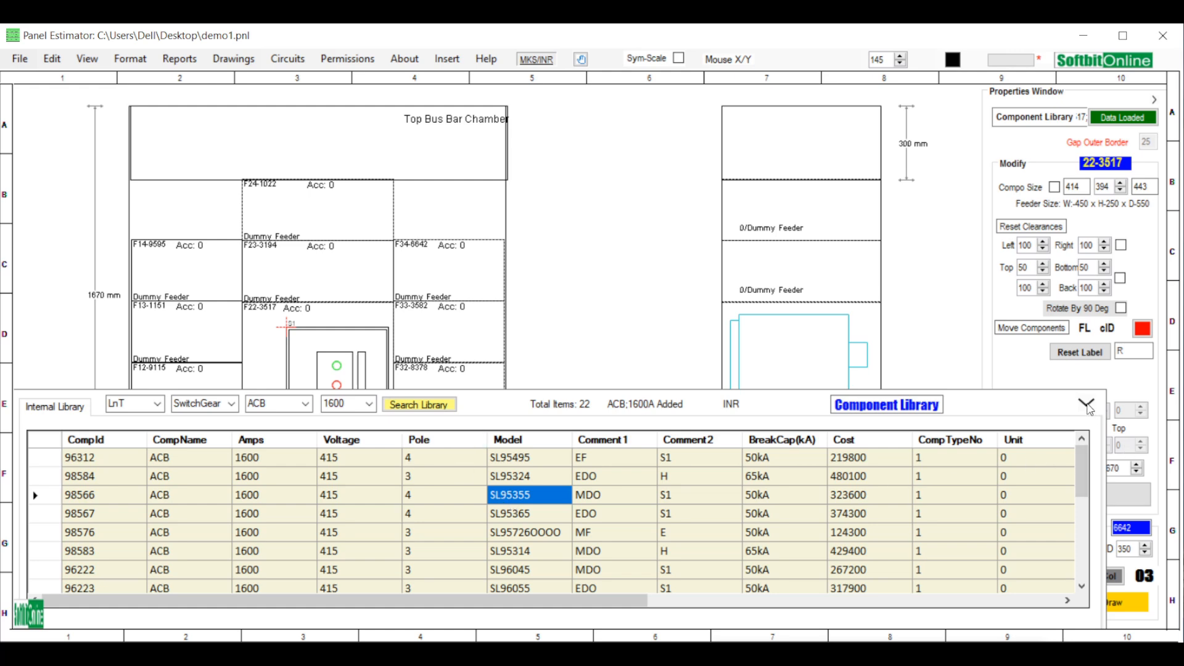
pyautogui.click(1086, 406)
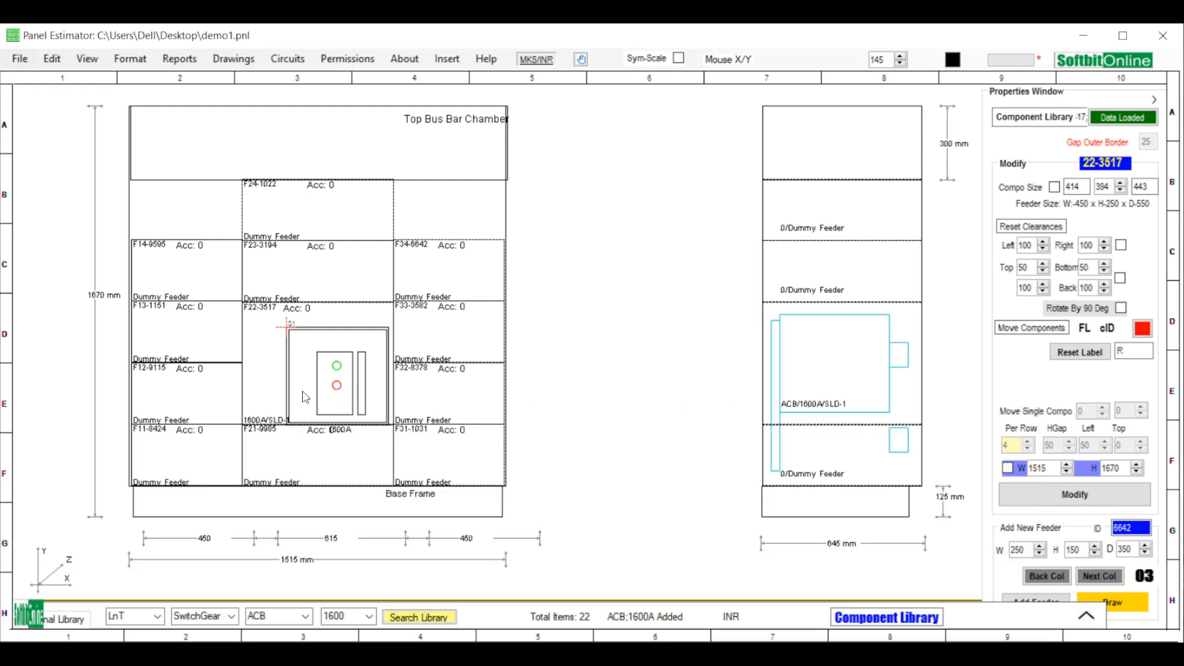
# Start inserting a switchgear into the second feeder from the bottom of column 01 and expand the component library.
pyautogui.click(187, 395)
pyautogui.rightClick(186, 395)
pyautogui.moveTo(296, 412)
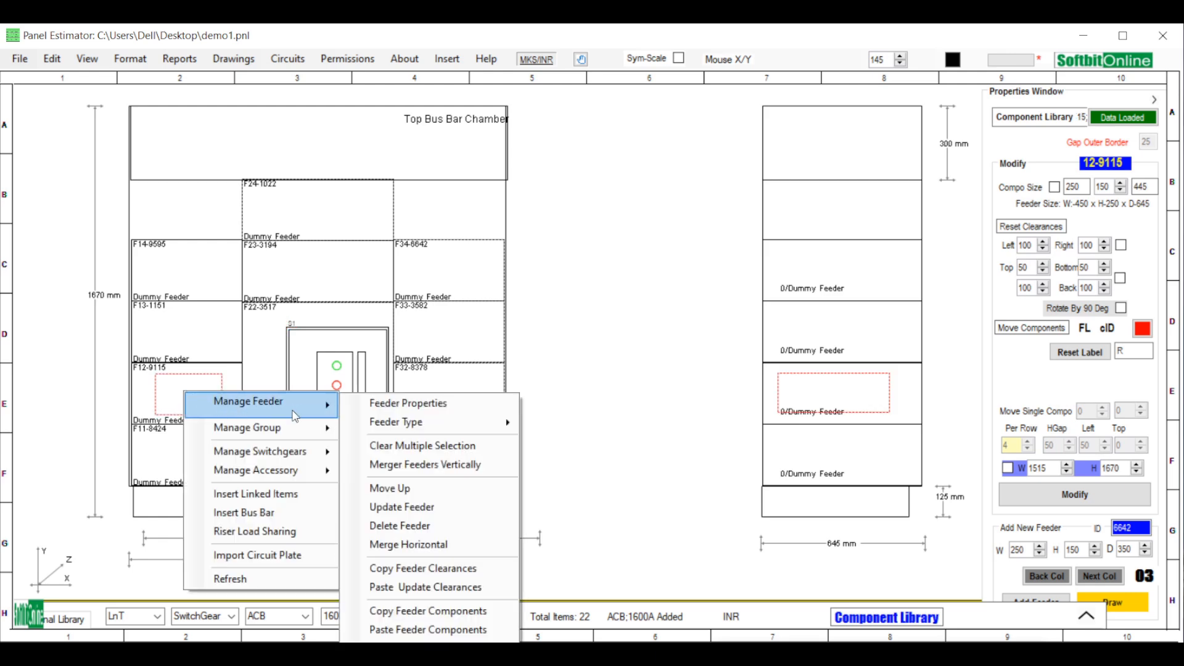
pyautogui.moveTo(319, 453)
pyautogui.click(374, 458)
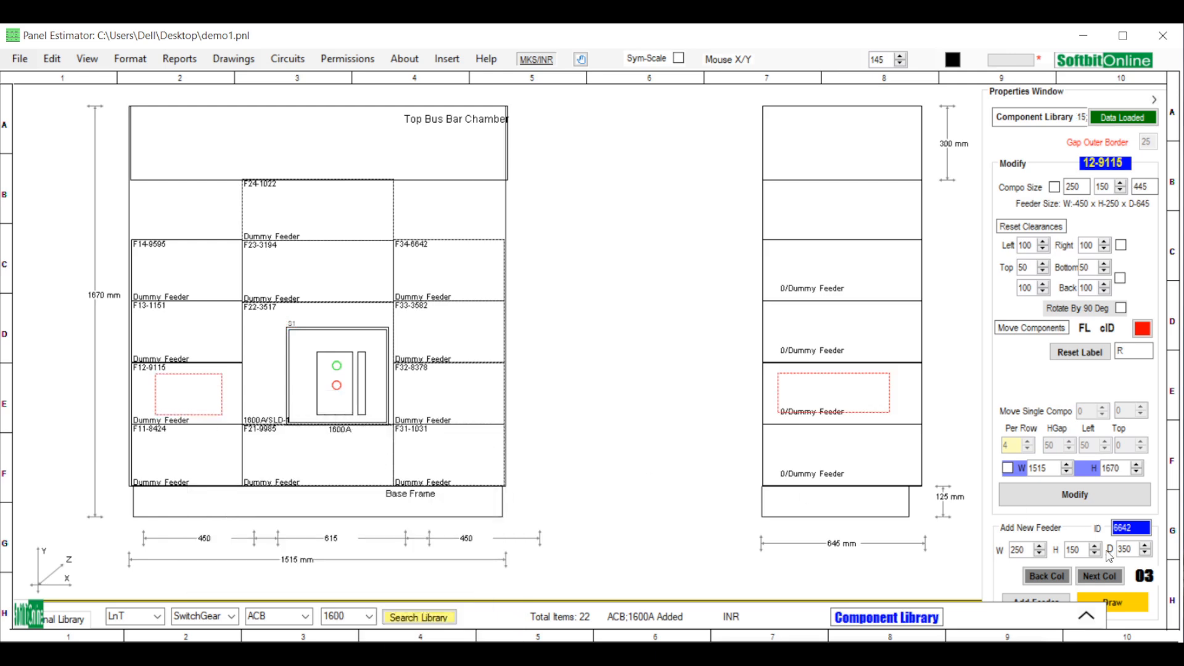
pyautogui.click(1087, 615)
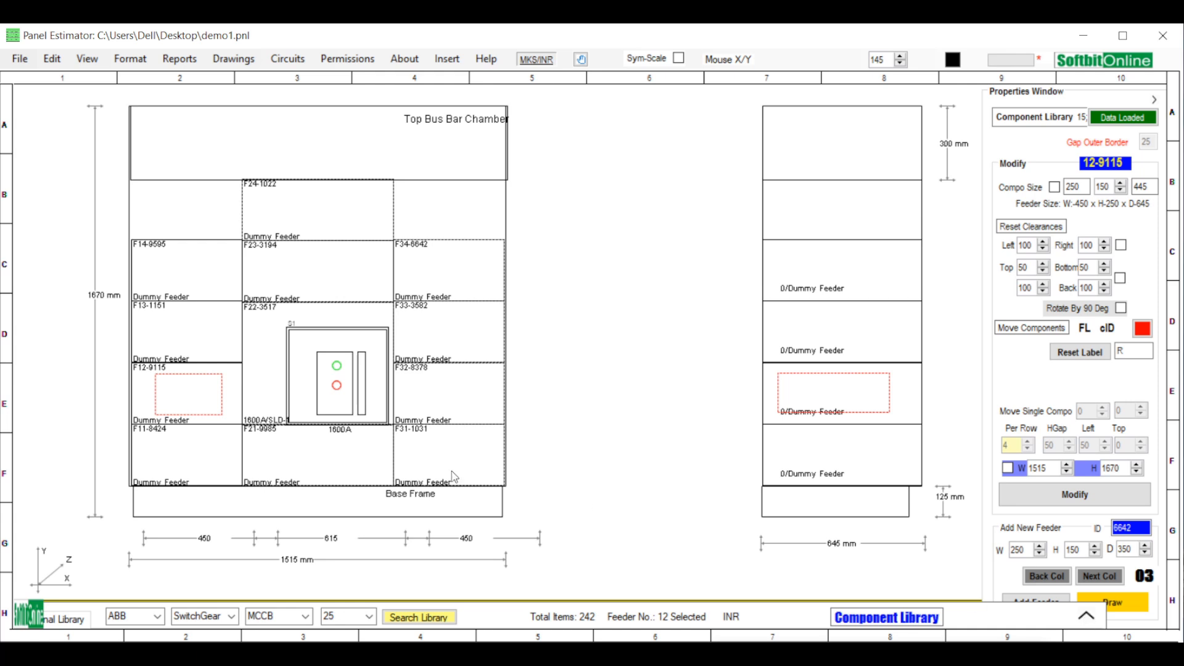
pyautogui.click(1086, 617)
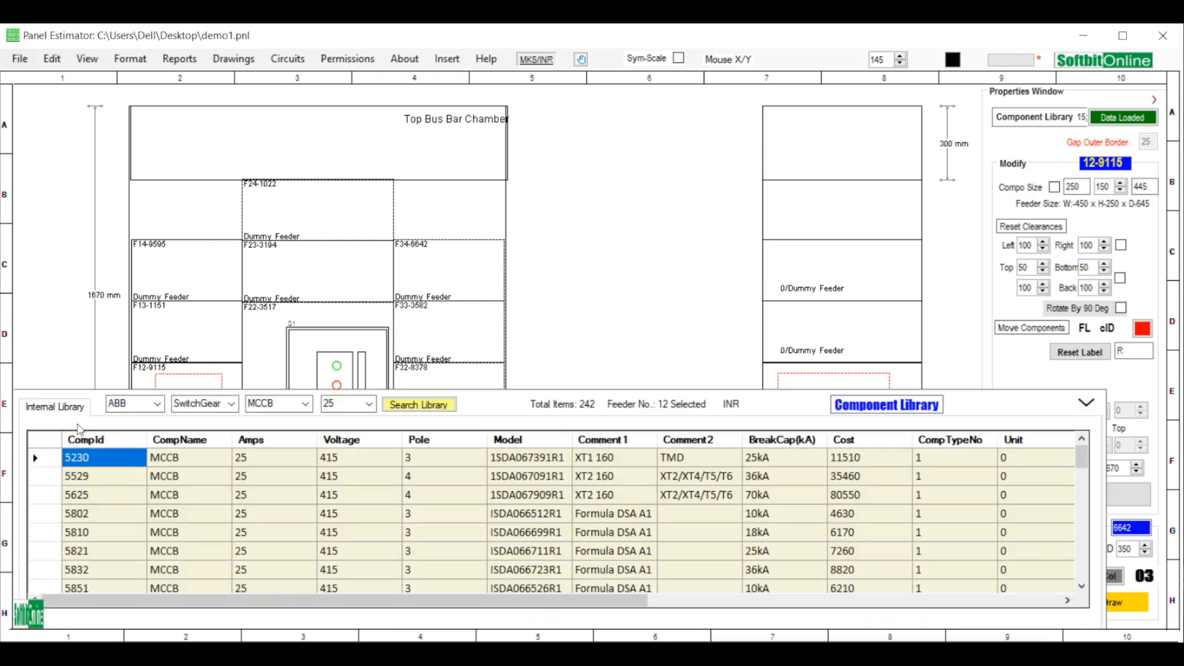
# Filter the library to LnT SwitchGear, MCCB, 400 A, and insert the 4-pole DN3B-400D model CM98403OOROOG into the selected column 01 feeder.
pyautogui.click(154, 405)
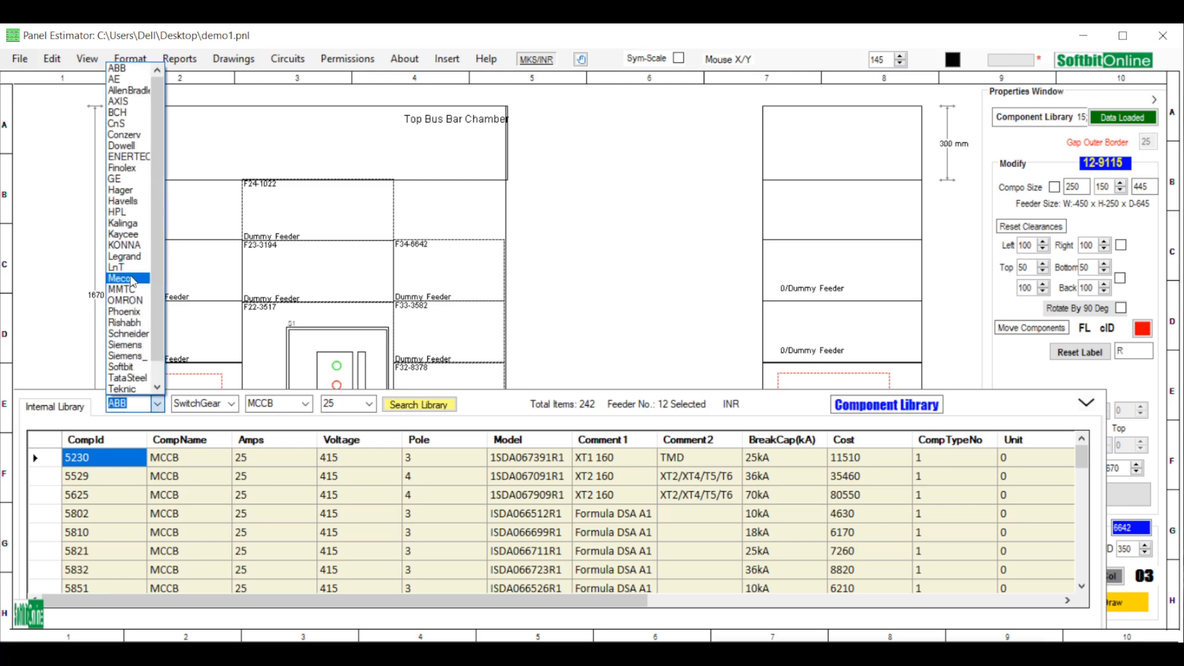
pyautogui.click(200, 364)
pyautogui.click(307, 405)
pyautogui.click(274, 433)
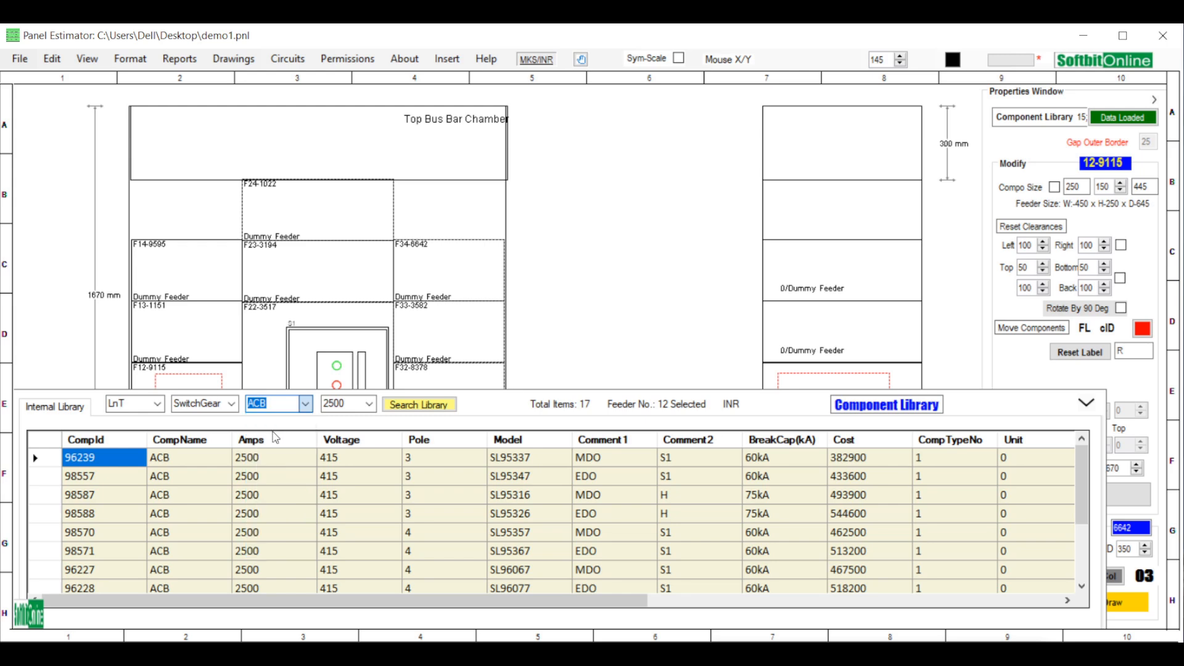
pyautogui.click(369, 405)
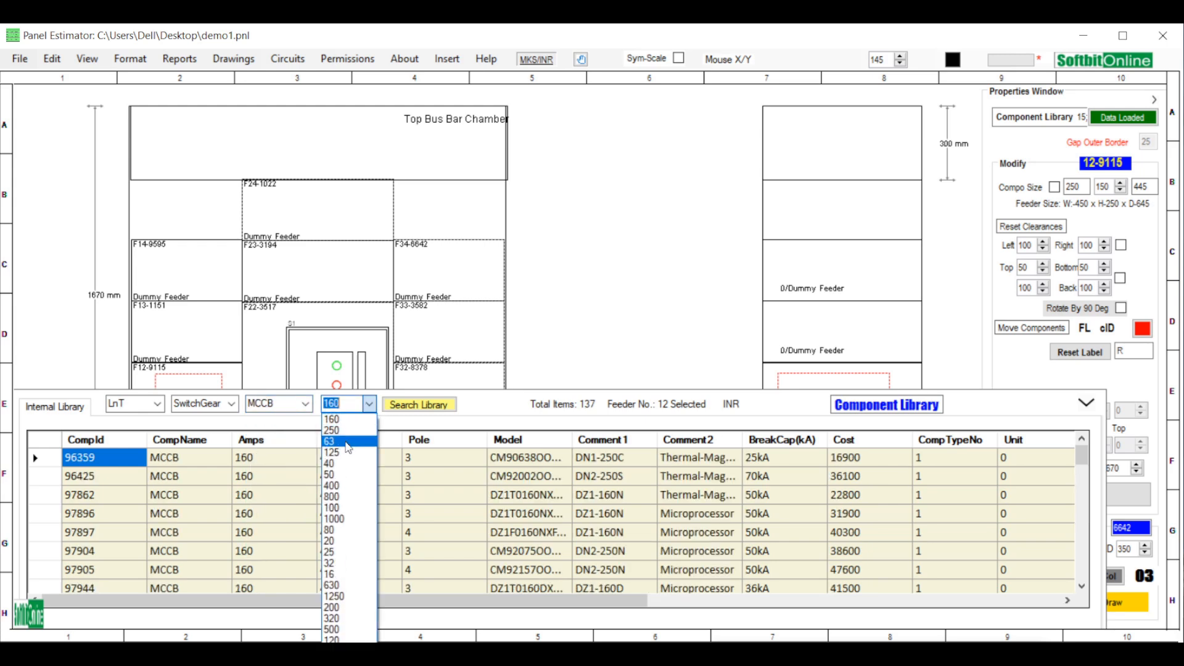
pyautogui.click(343, 487)
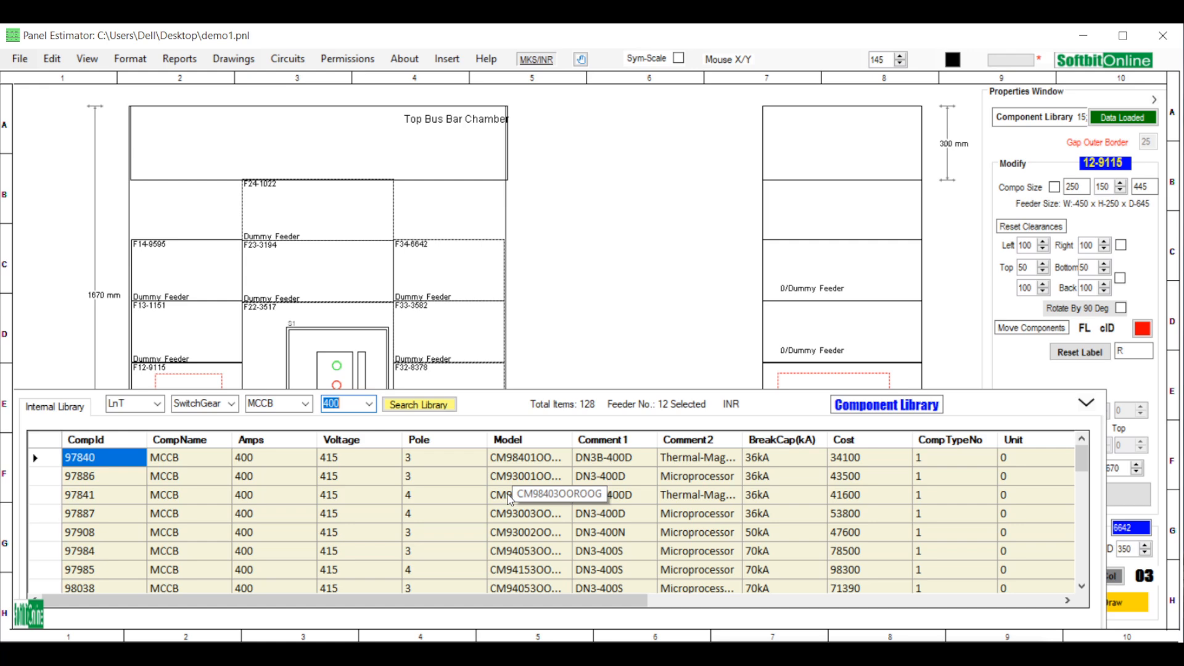
pyautogui.doubleClick(509, 499)
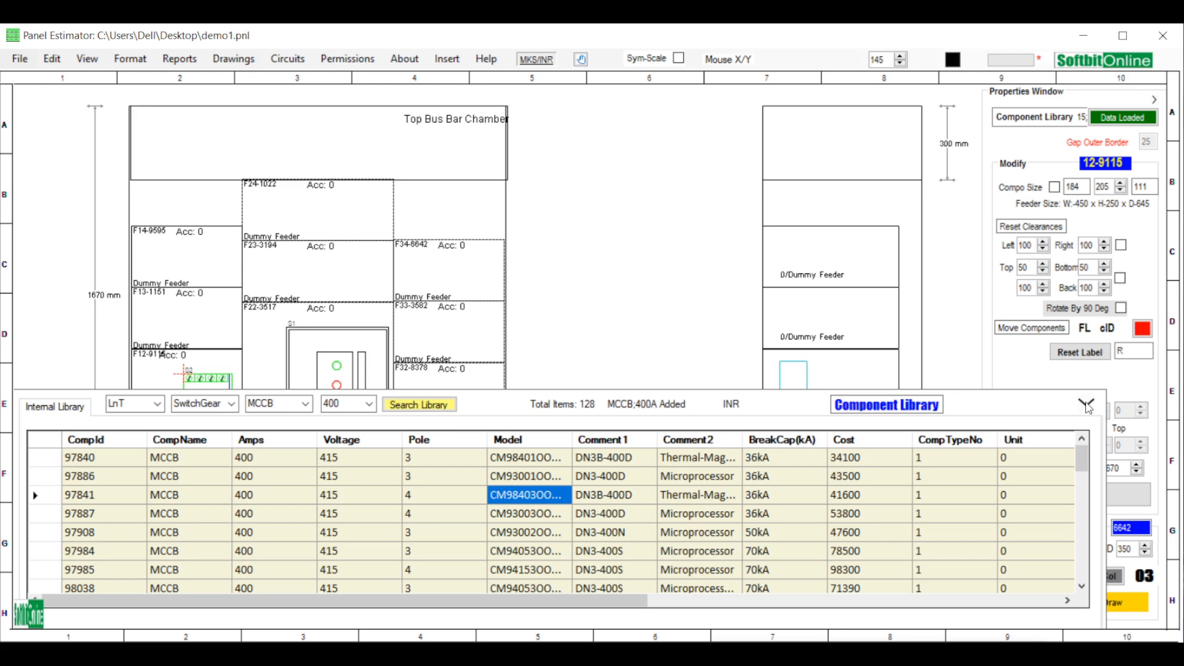
pyautogui.click(1087, 405)
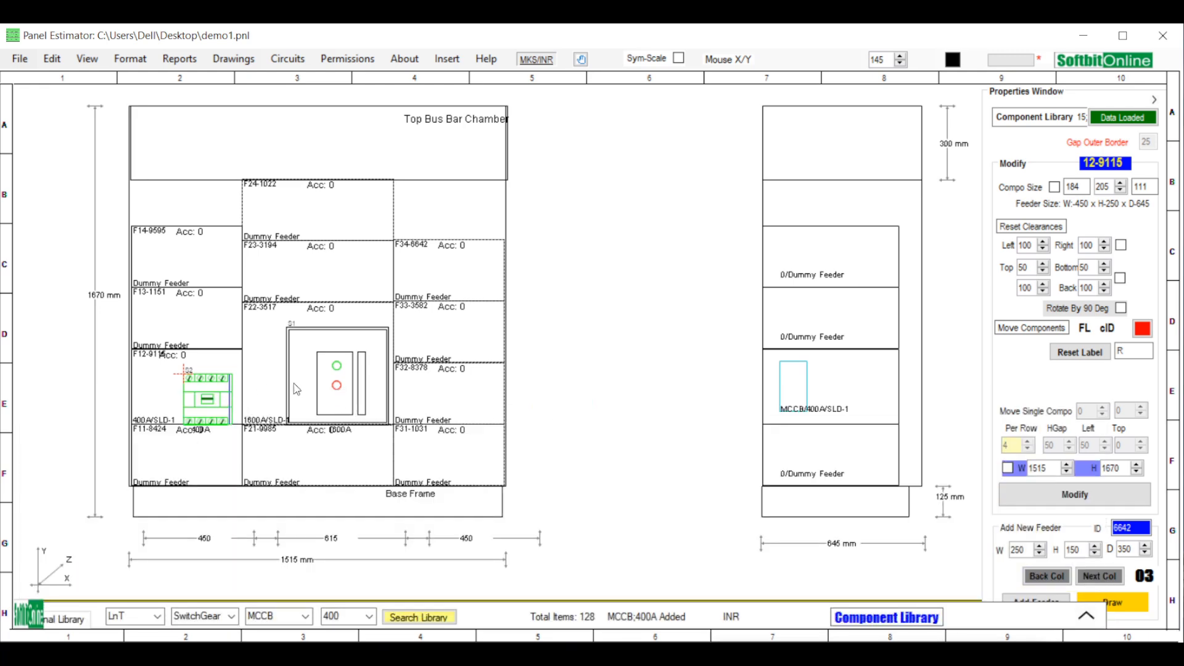
# Start inserting a switchgear into the second feeder from the bottom of column 03 and expand the component library.
pyautogui.click(446, 390)
pyautogui.rightClick(445, 390)
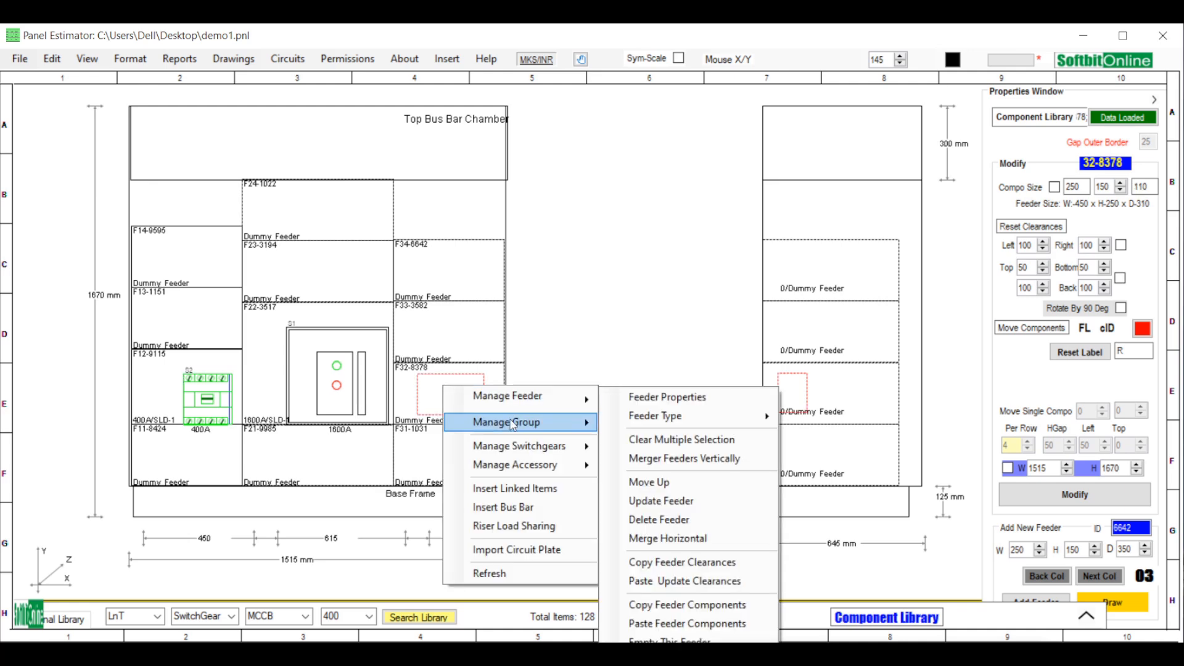
pyautogui.moveTo(587, 452)
pyautogui.click(634, 447)
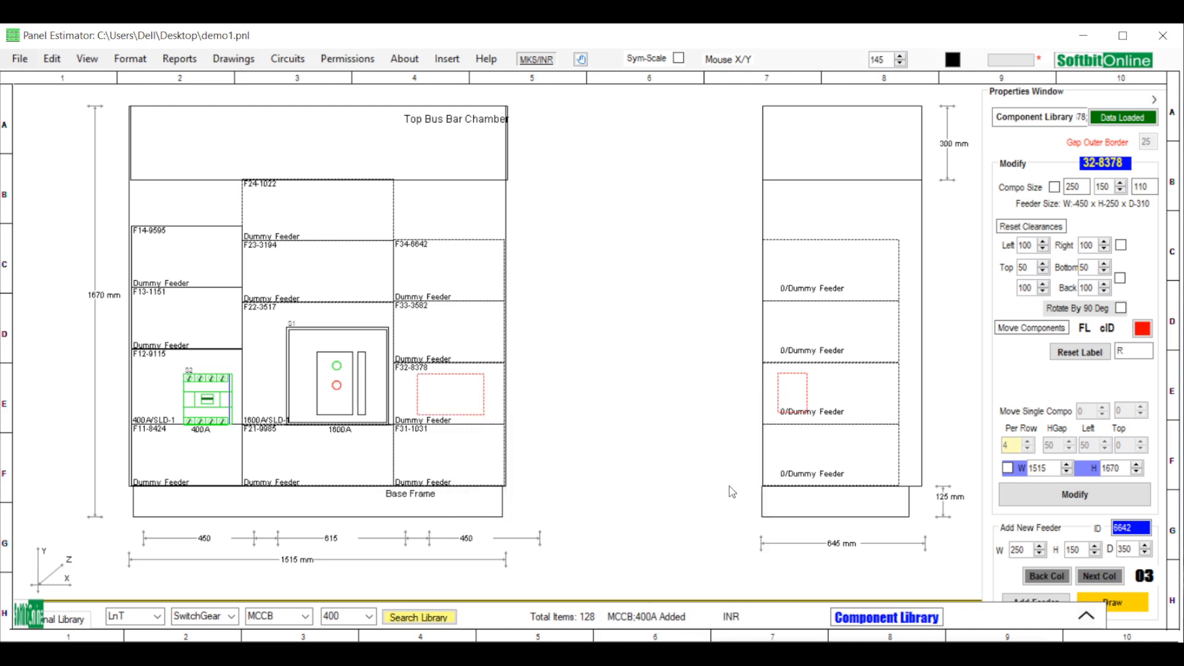
pyautogui.click(1087, 613)
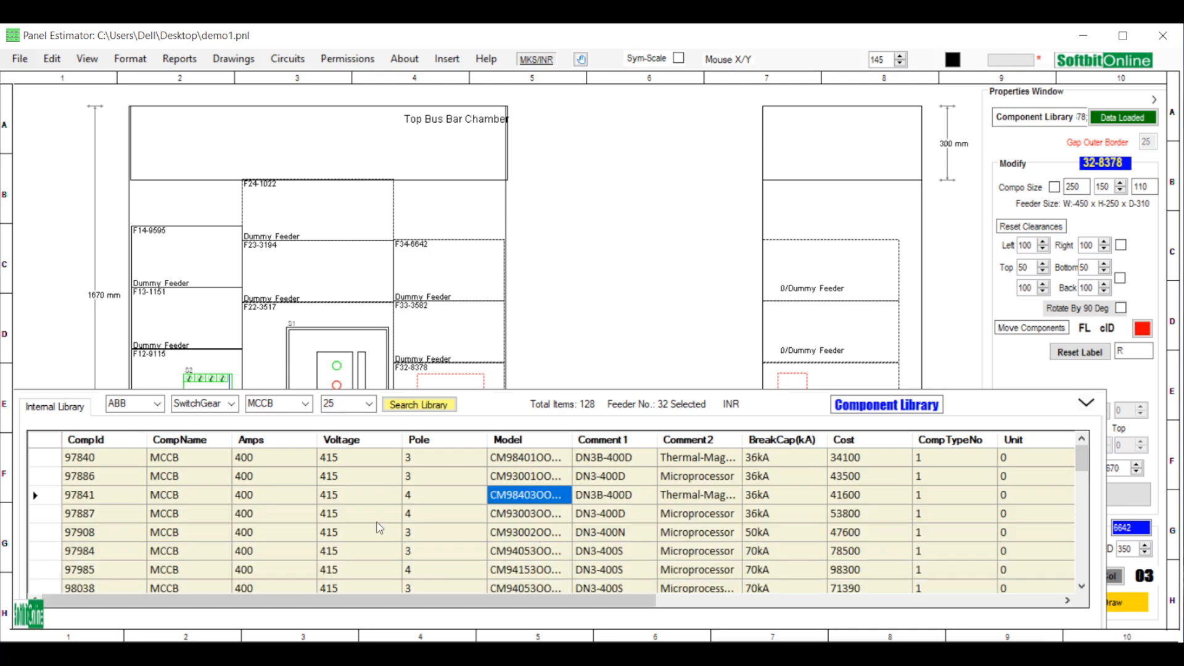
# Filter the library to LnT SwitchGear, MCCB, 320 A, and insert the 4-pole DN3B-400SD unit into the selected column 03 feeder.
pyautogui.click(130, 404)
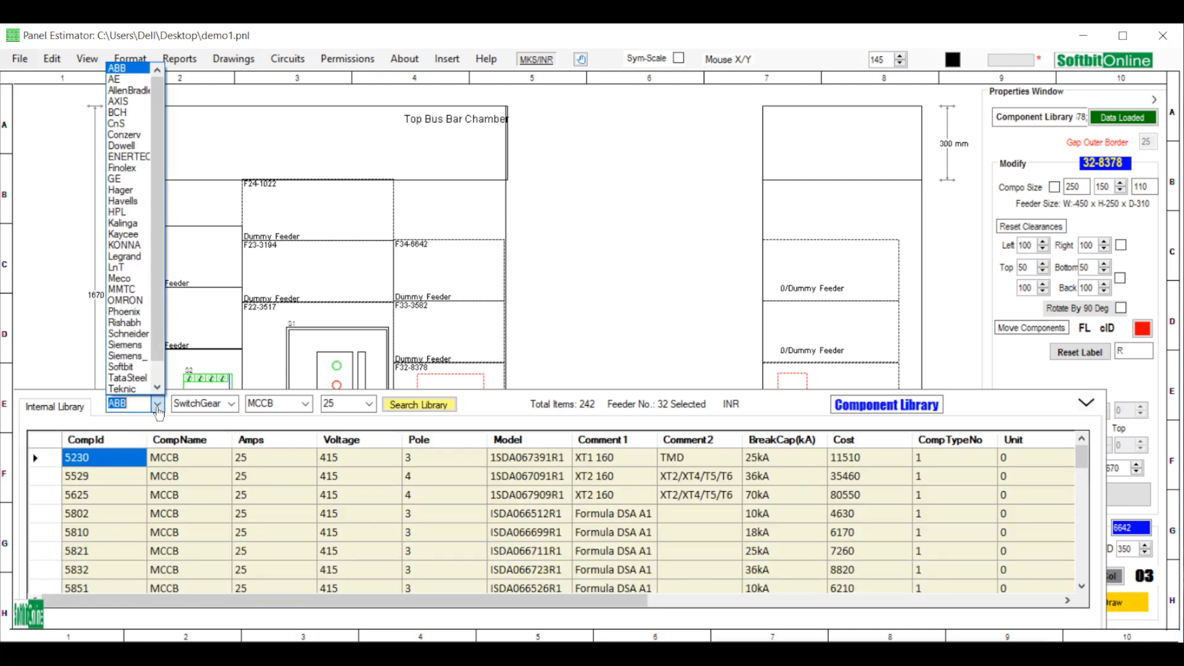
pyautogui.press('Escape')
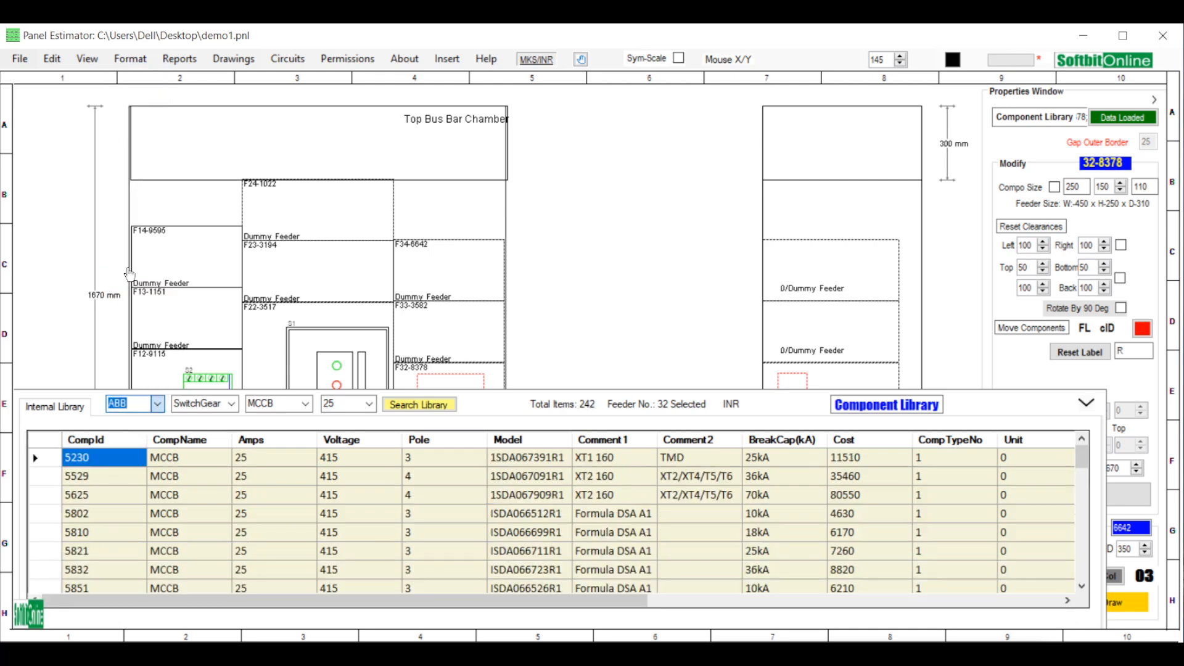
pyautogui.click(369, 404)
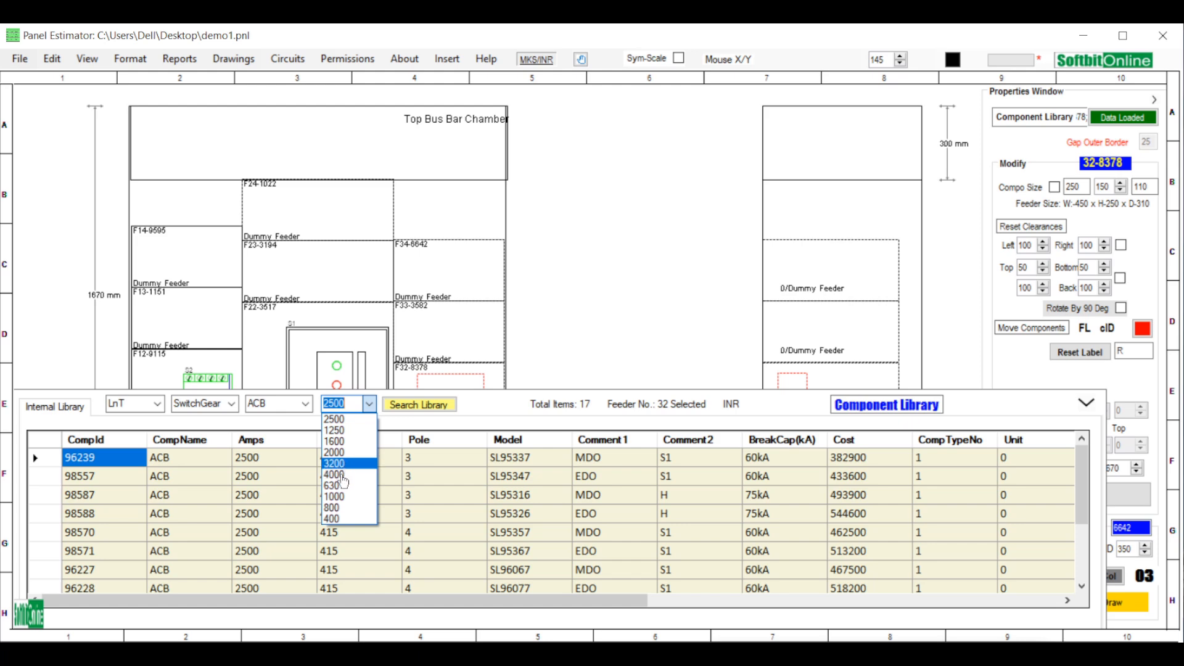
pyautogui.click(307, 409)
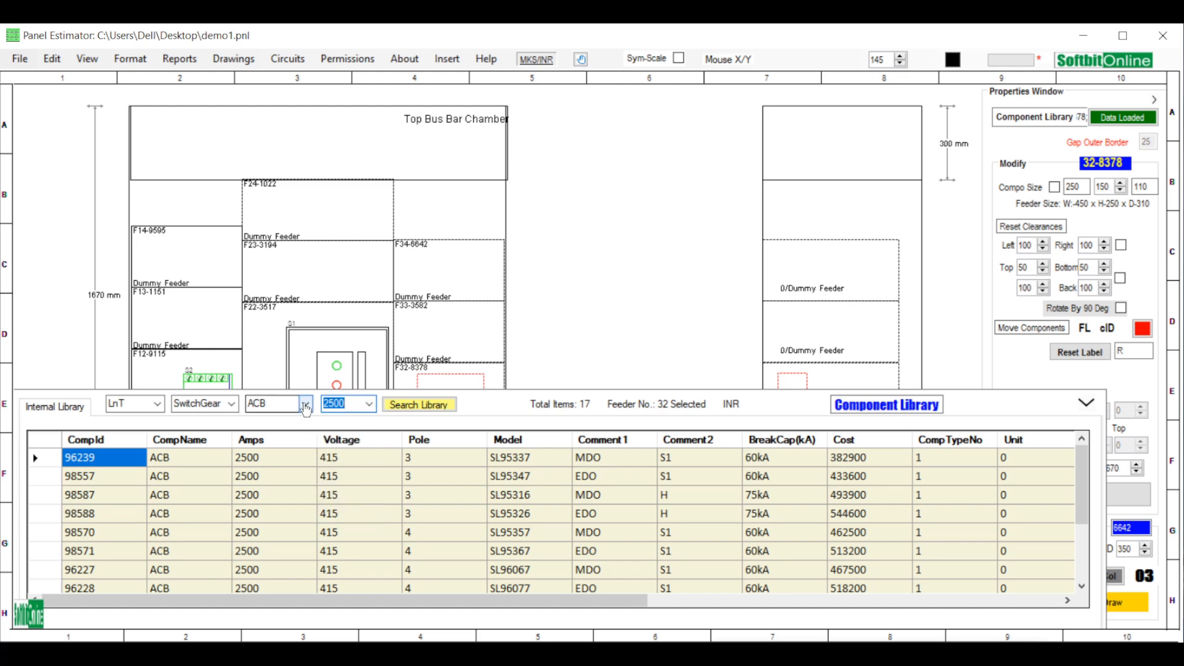
pyautogui.click(305, 409)
pyautogui.click(272, 430)
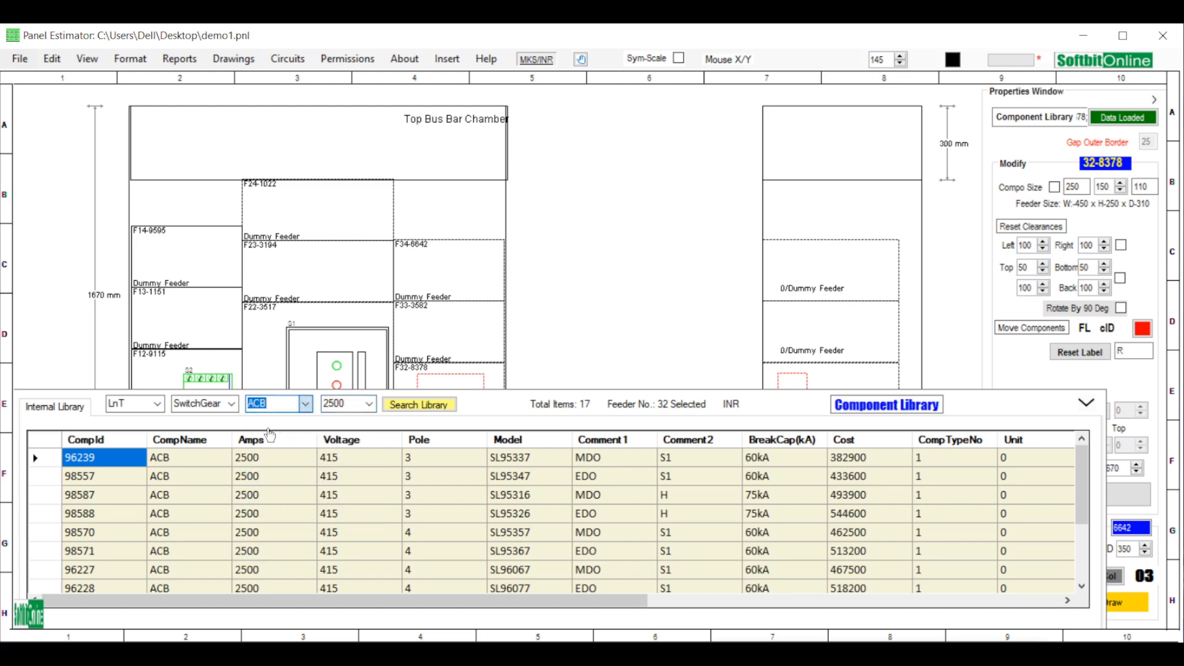
pyautogui.click(365, 410)
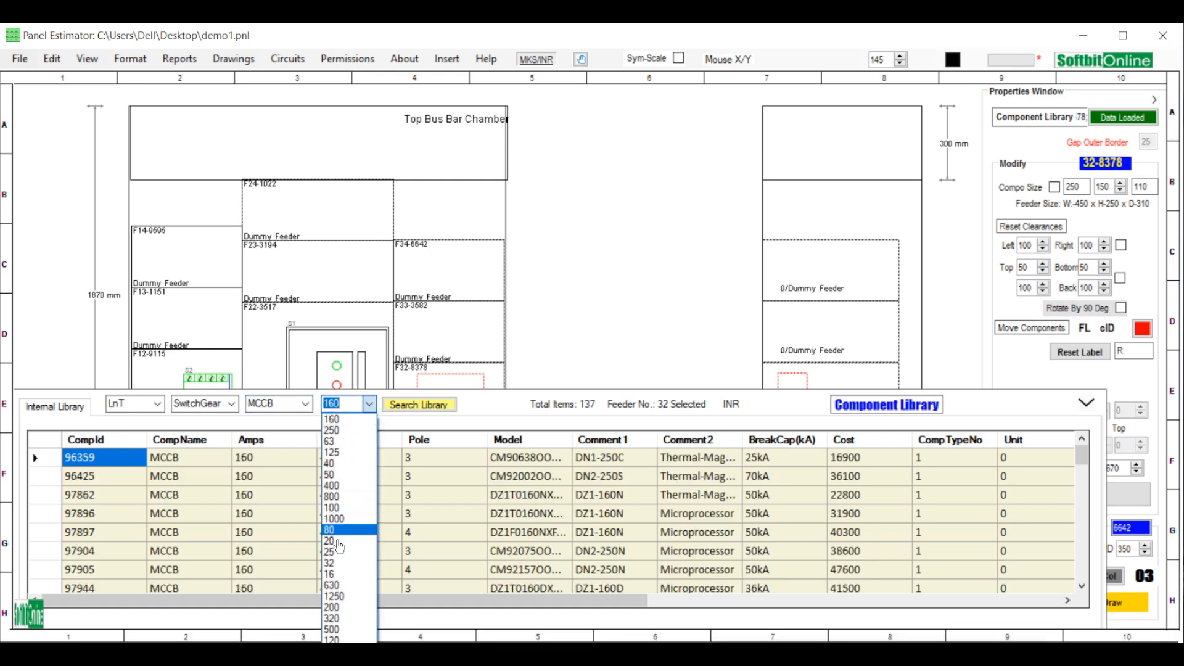
pyautogui.click(346, 619)
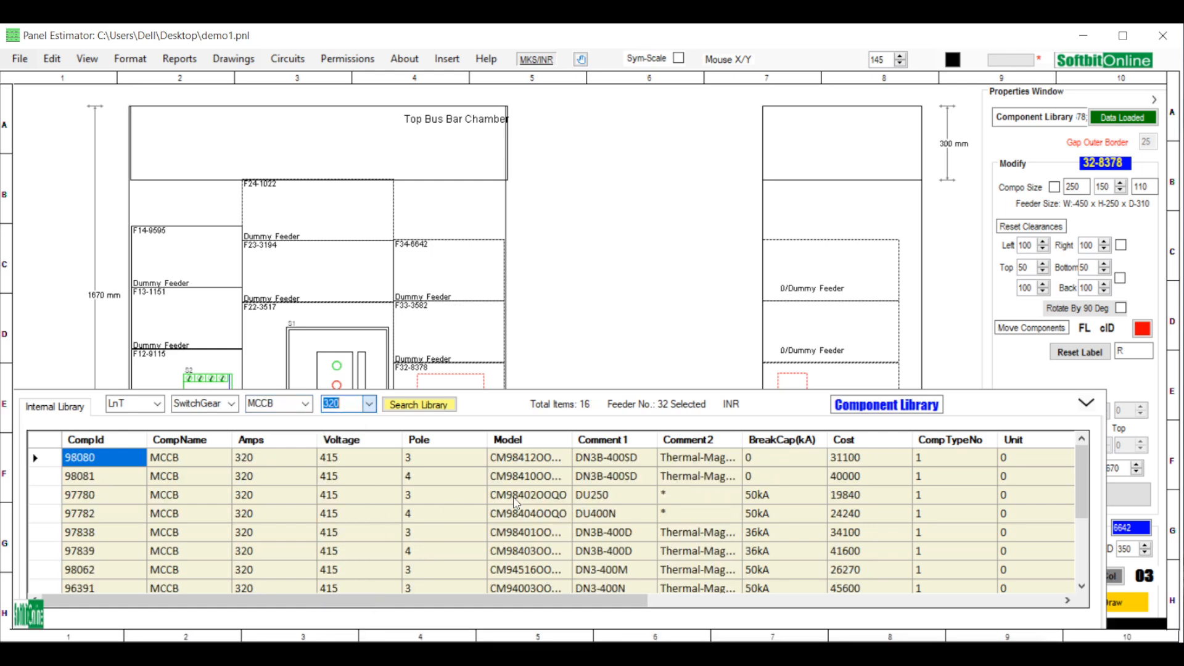
pyautogui.doubleClick(529, 476)
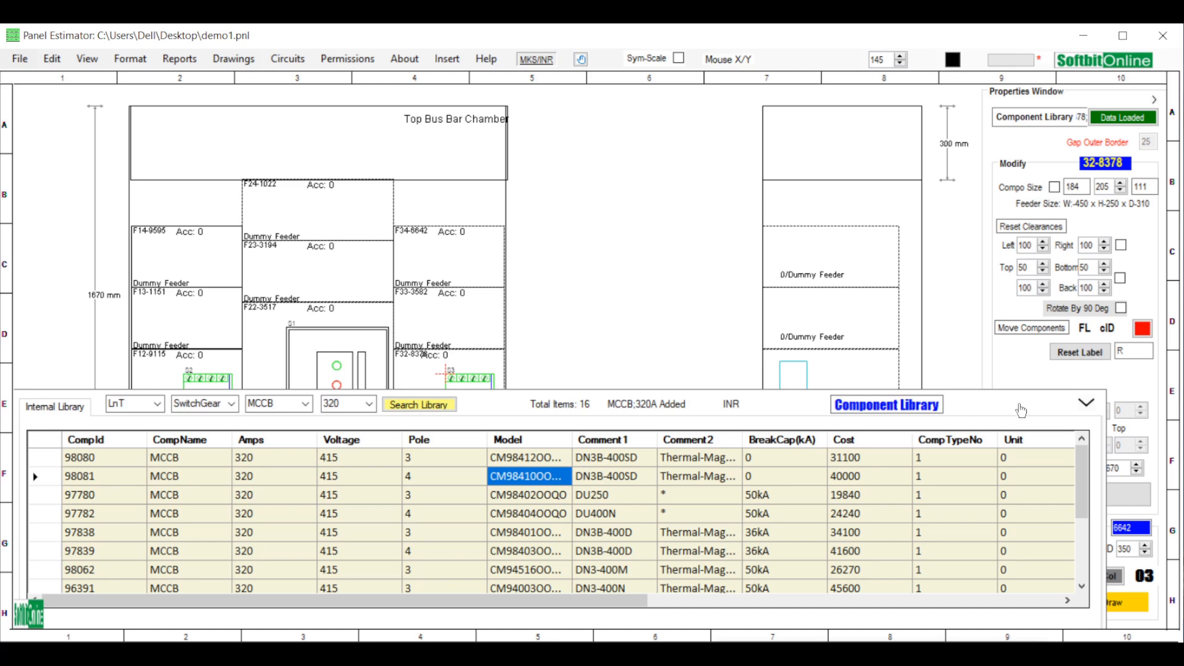
pyautogui.click(1087, 405)
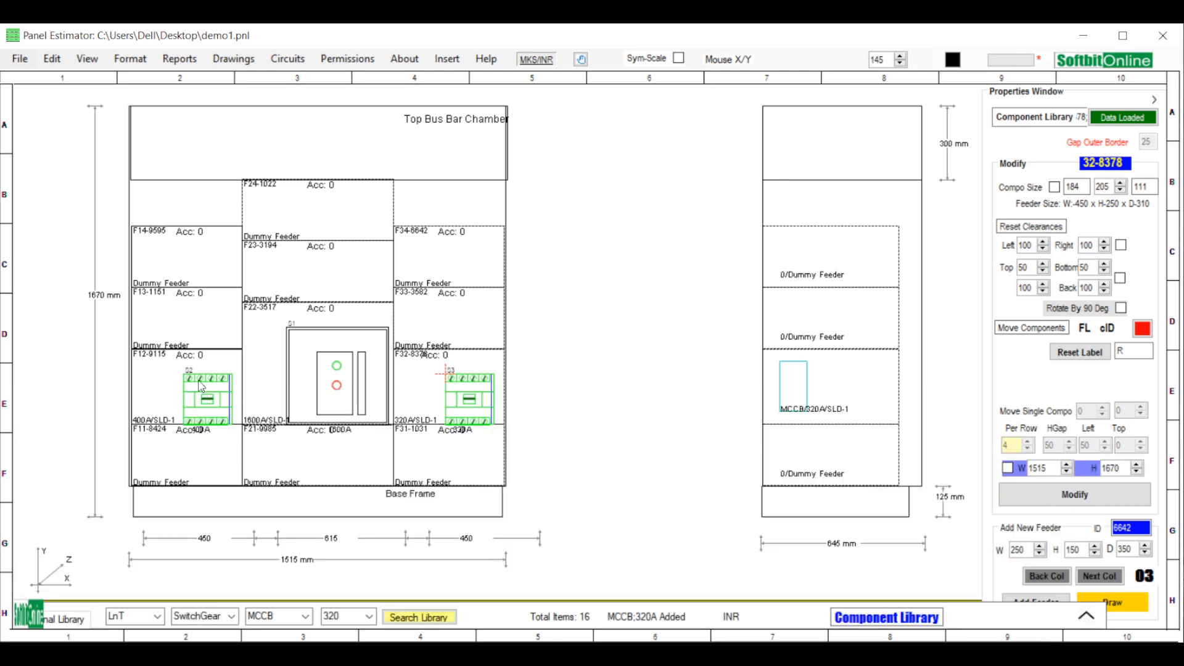
# Copy the 400 A MCCB switchgear from the second feeder from the bottom of column 01.
pyautogui.click(205, 399)
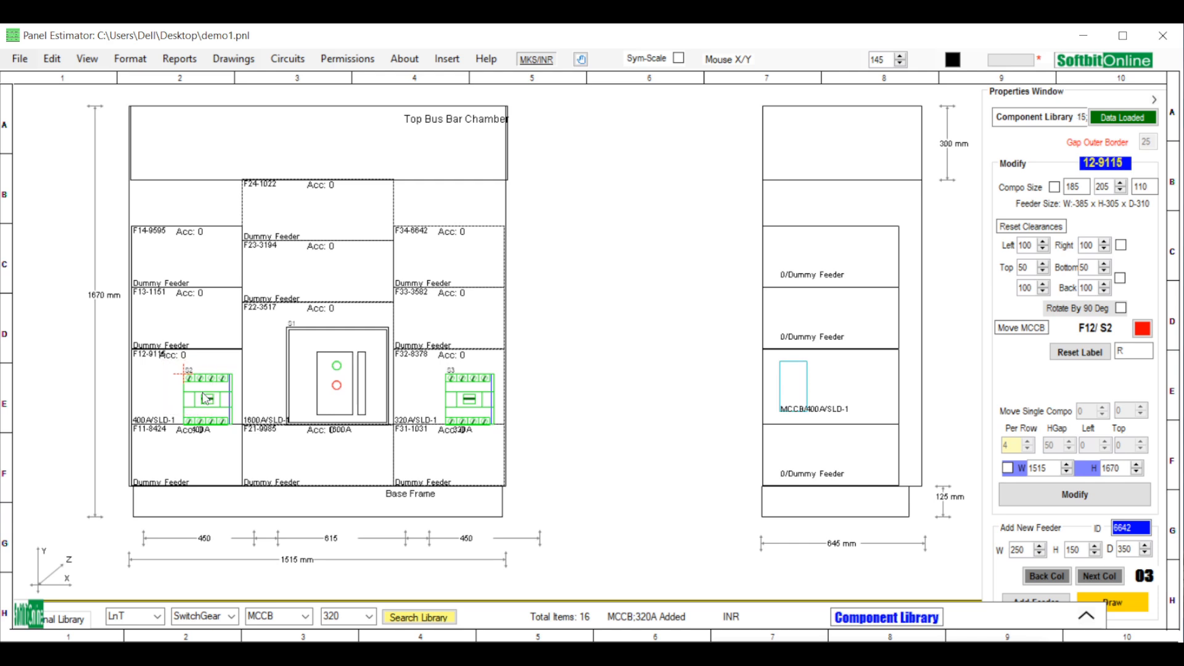
pyautogui.rightClick(205, 397)
pyautogui.moveTo(261, 417)
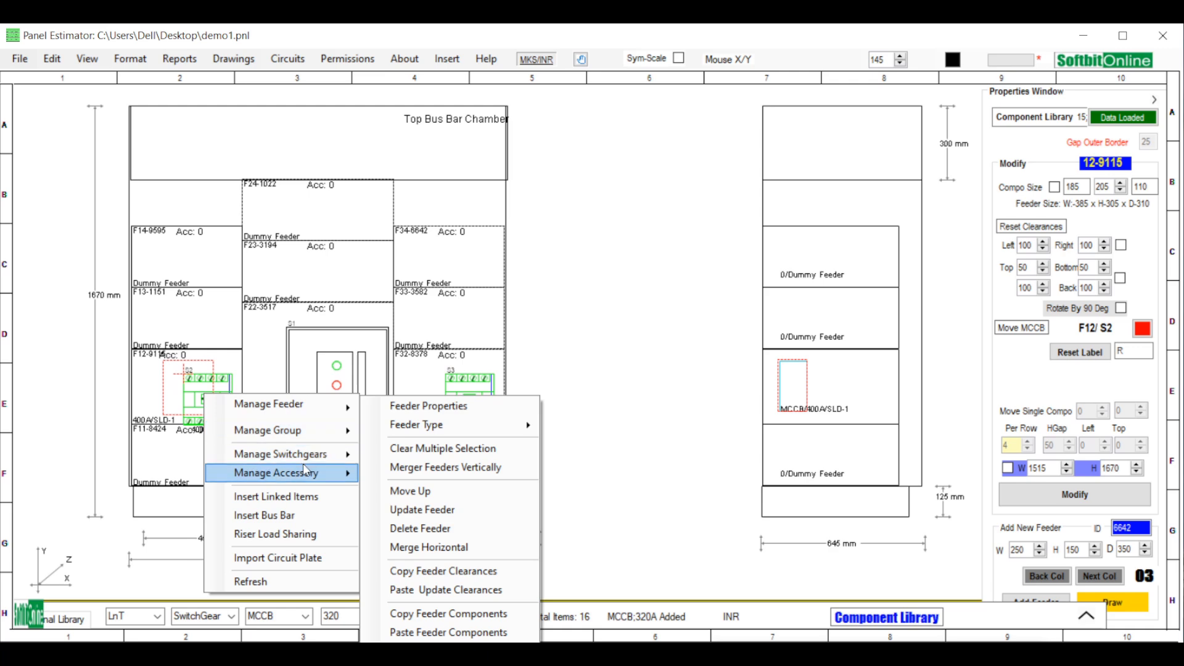
pyautogui.moveTo(321, 461)
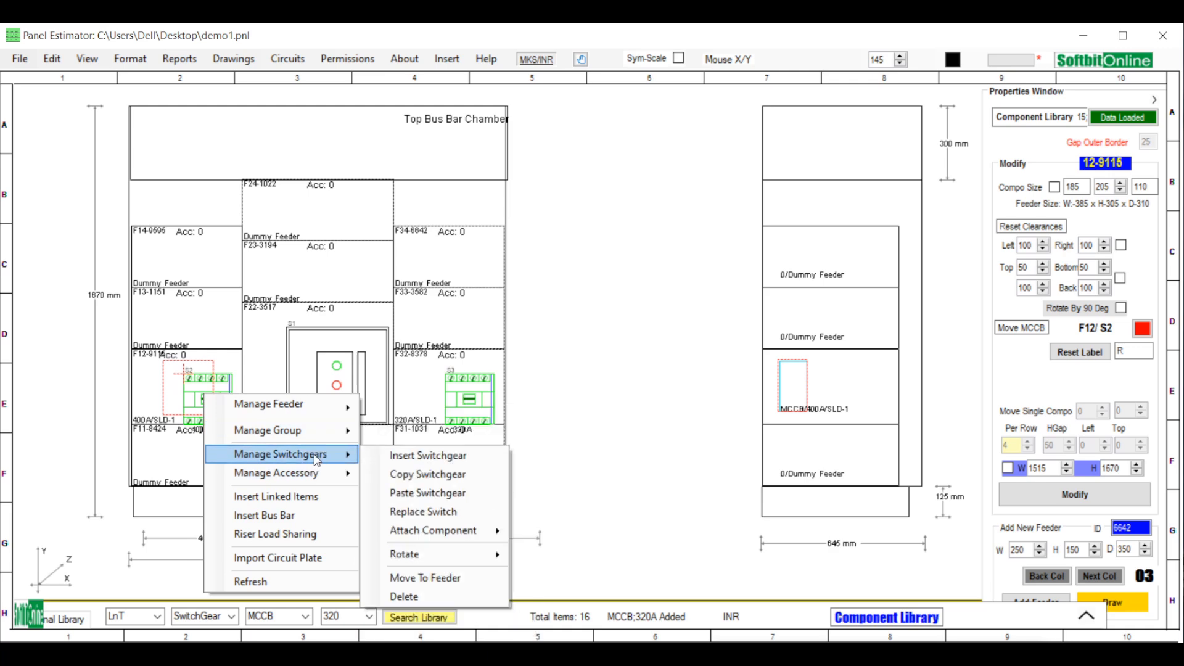
pyautogui.click(423, 481)
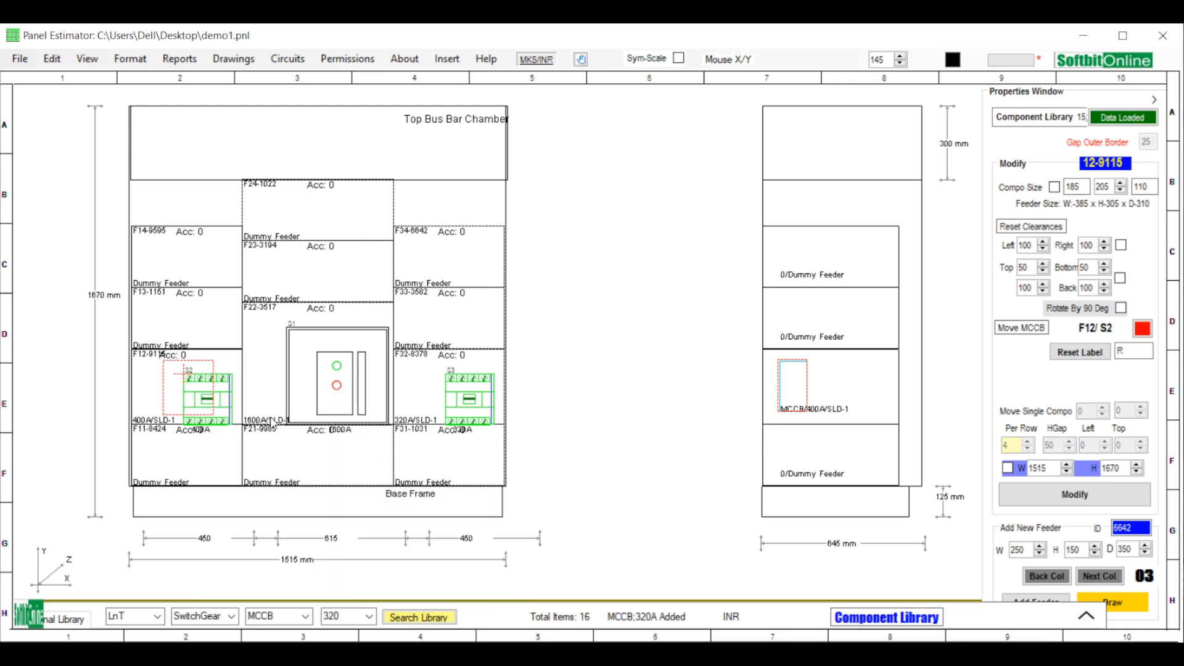
# Paste the copied 400 A MCCB switchgear into the third and fourth feeders from the bottom of column 01.
pyautogui.click(187, 327)
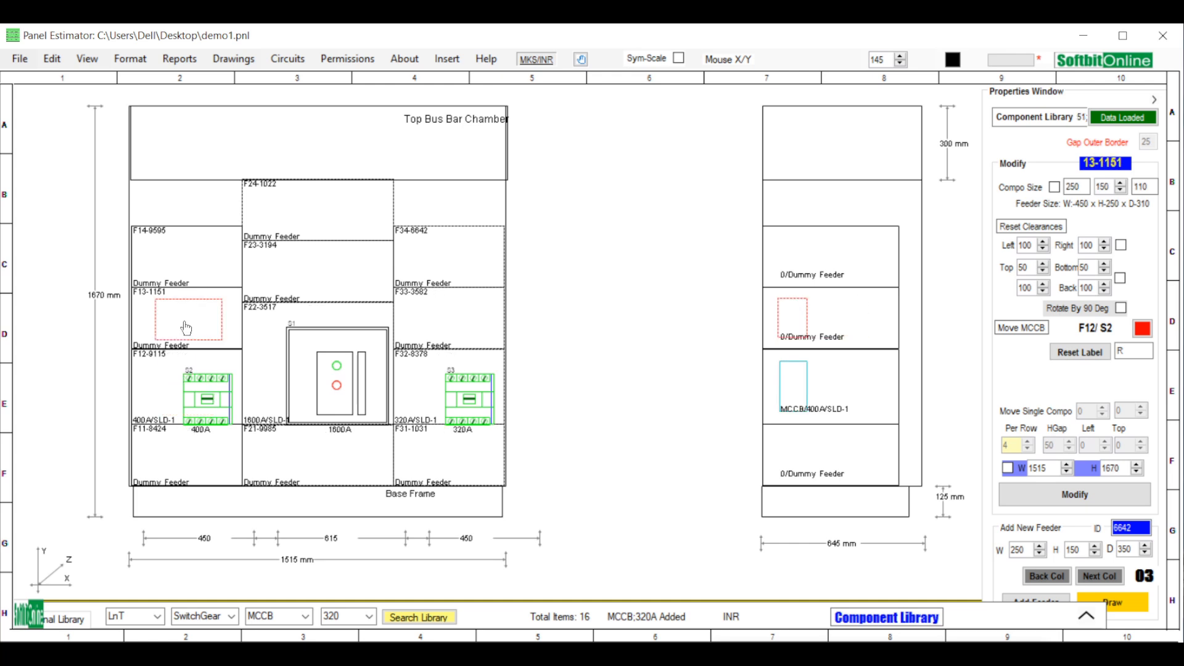
pyautogui.rightClick(185, 322)
pyautogui.moveTo(246, 347)
pyautogui.moveTo(287, 386)
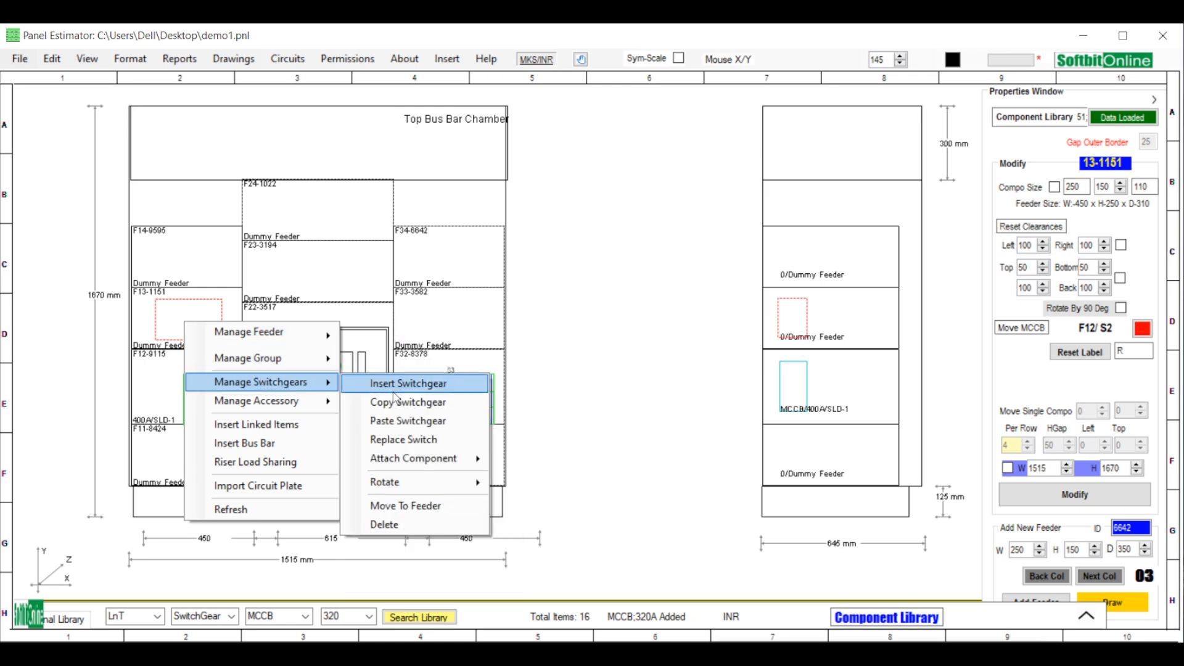
pyautogui.click(396, 427)
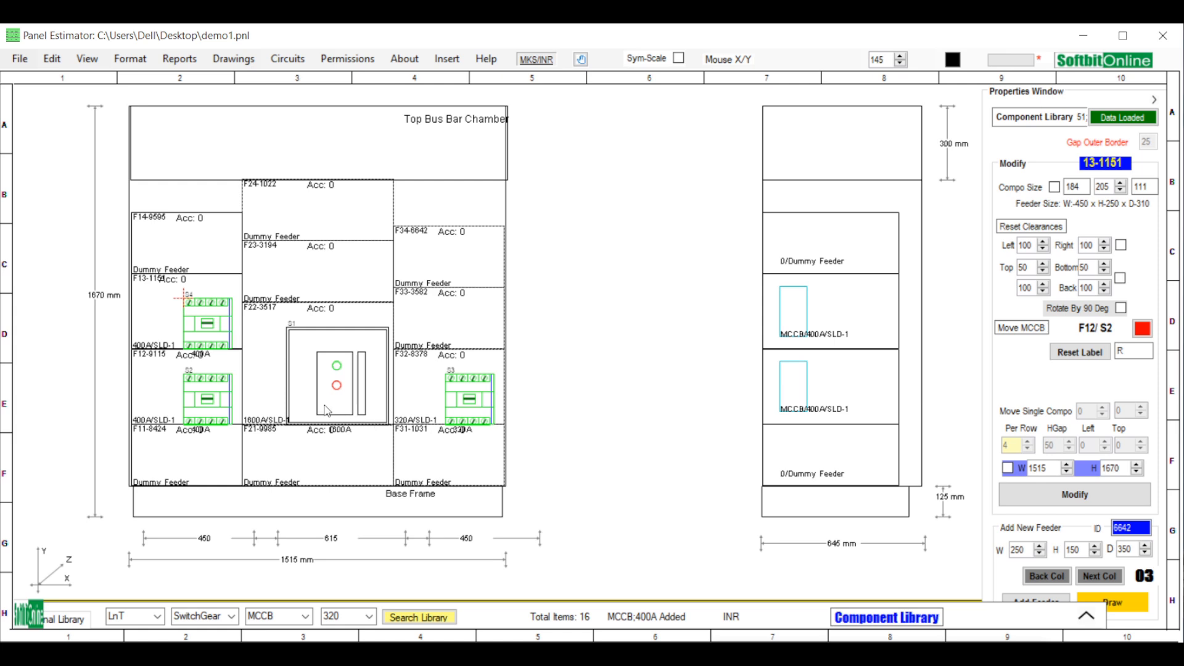
pyautogui.click(189, 247)
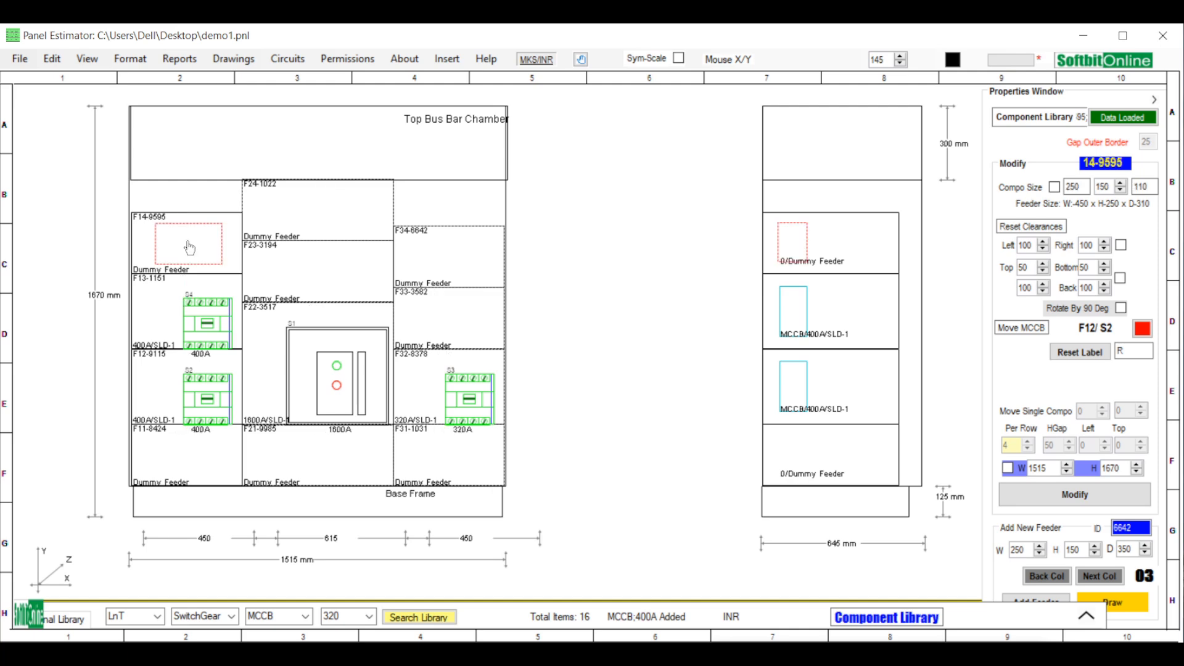
pyautogui.rightClick(189, 247)
pyautogui.moveTo(269, 307)
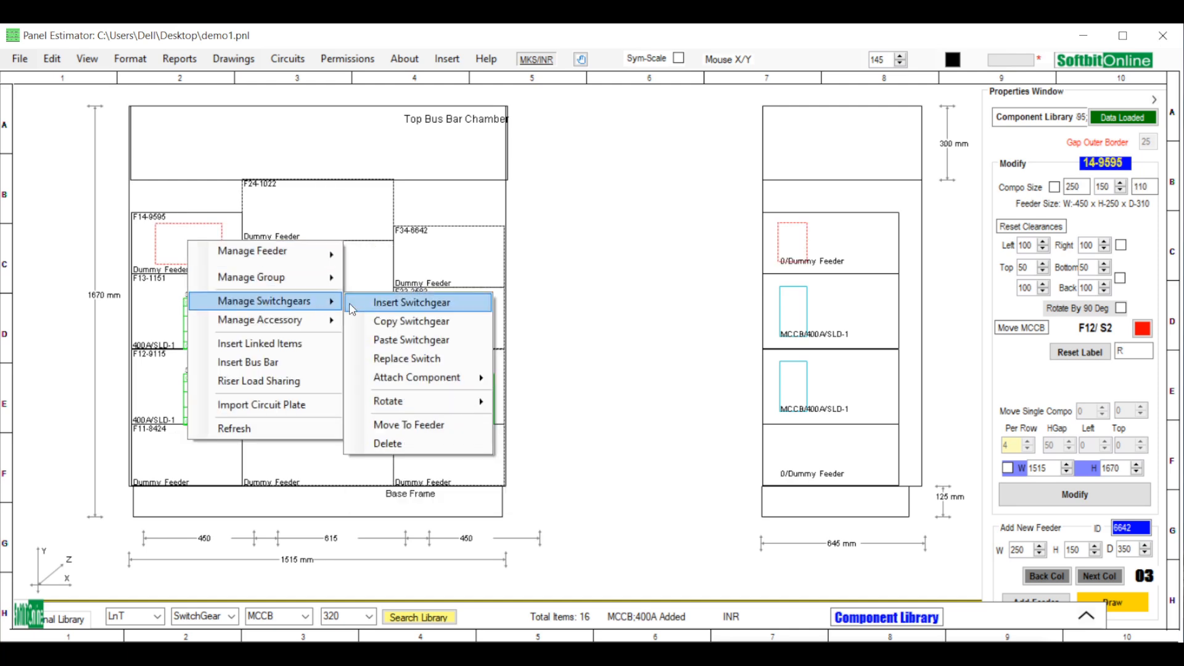
pyautogui.click(390, 345)
# Copy the 320 A MCCB switchgear from the second feeder from the bottom of column 03.
pyautogui.click(474, 404)
pyautogui.rightClick(474, 404)
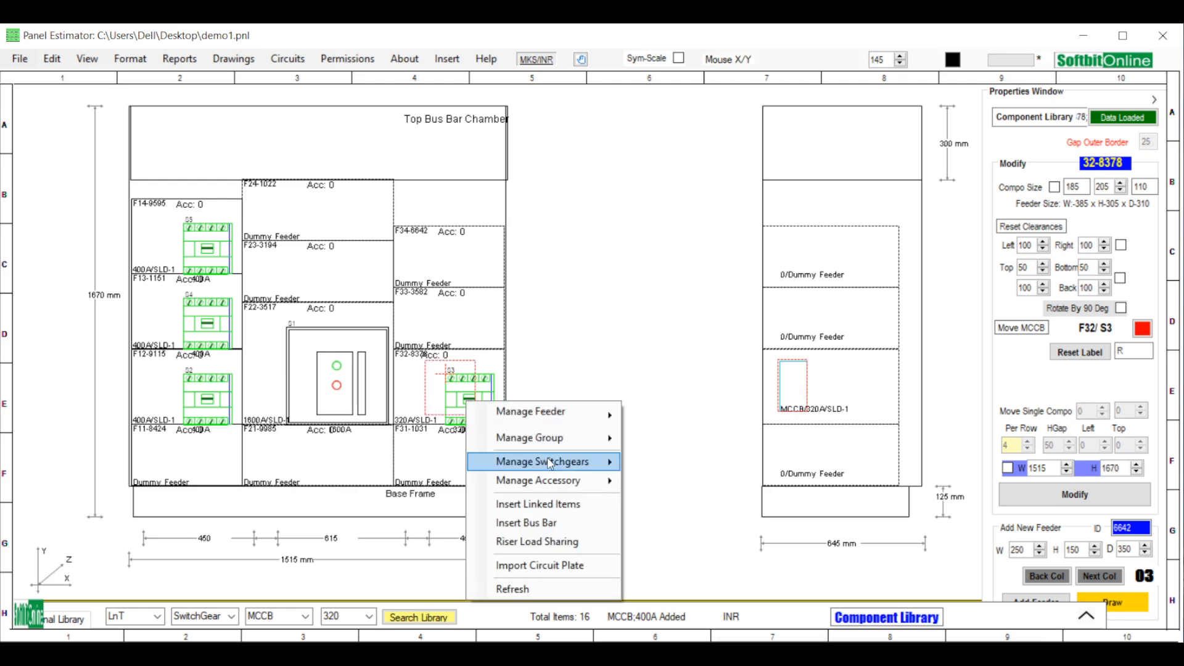
pyautogui.moveTo(578, 464)
pyautogui.click(688, 484)
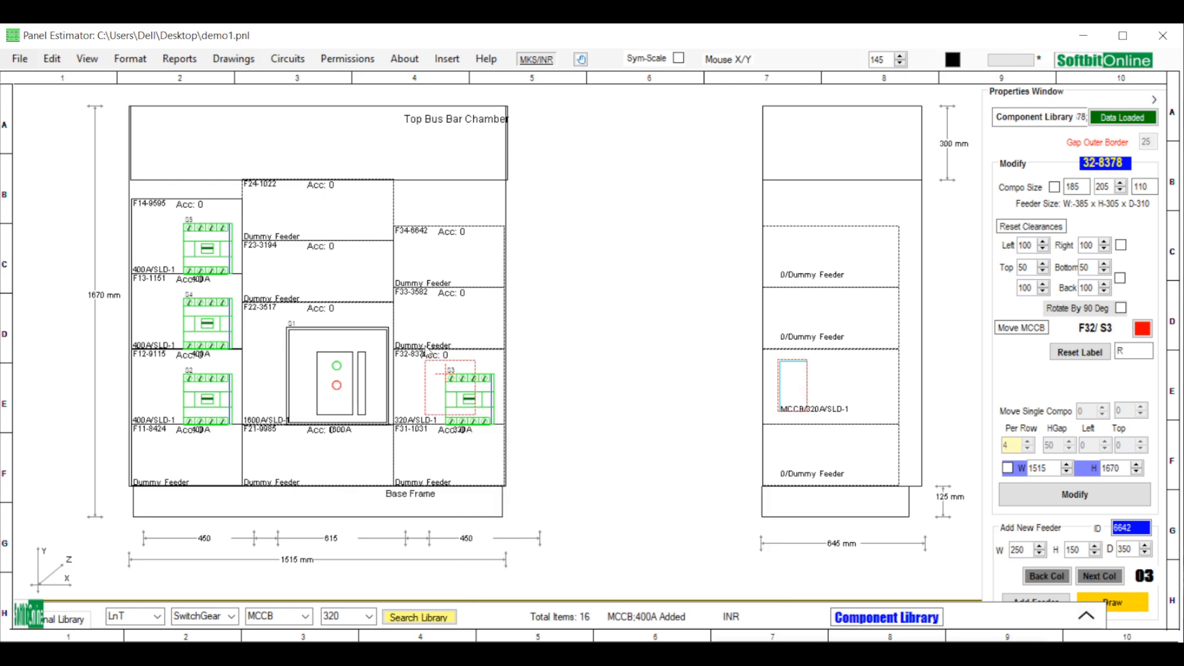
# Paste the copied 320 A MCCB switchgear into the third and fourth feeders from the bottom of column 03.
pyautogui.click(451, 321)
pyautogui.rightClick(450, 322)
pyautogui.moveTo(536, 378)
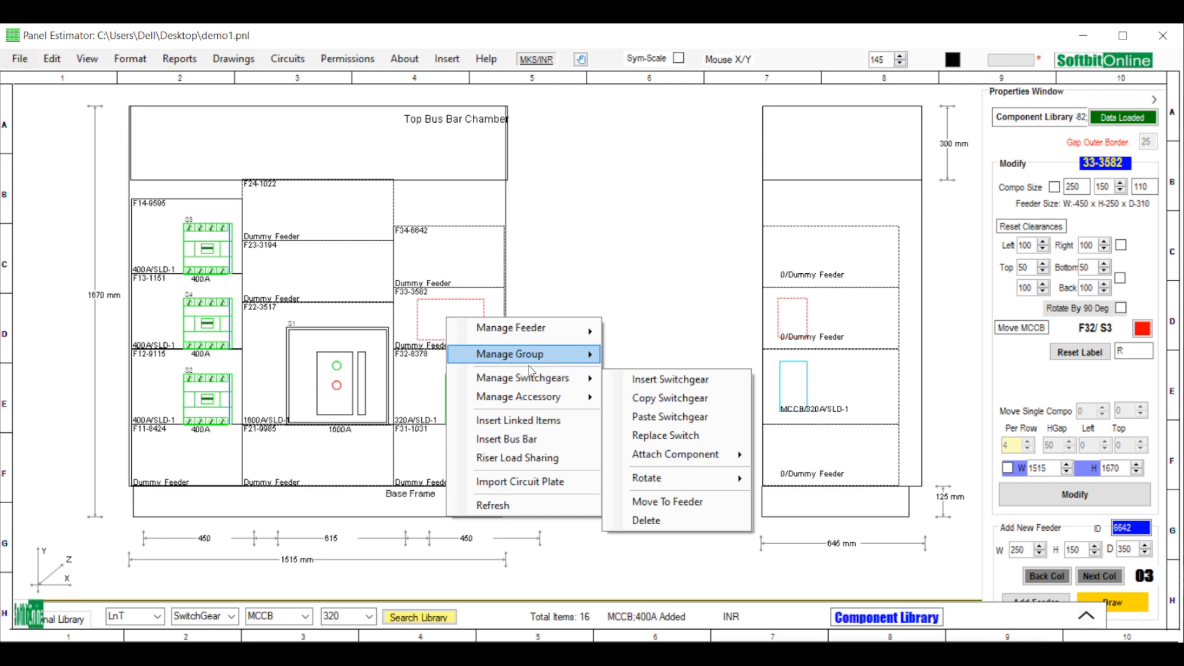
pyautogui.click(641, 401)
pyautogui.click(463, 260)
pyautogui.rightClick(463, 260)
pyautogui.moveTo(527, 307)
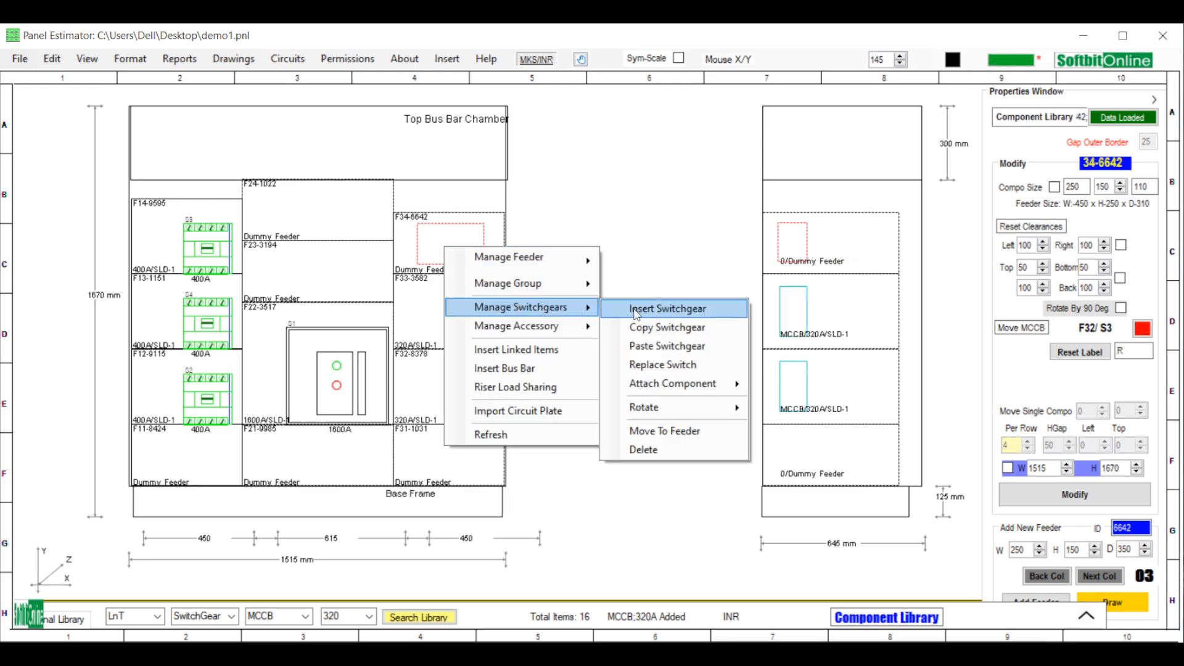
pyautogui.click(627, 339)
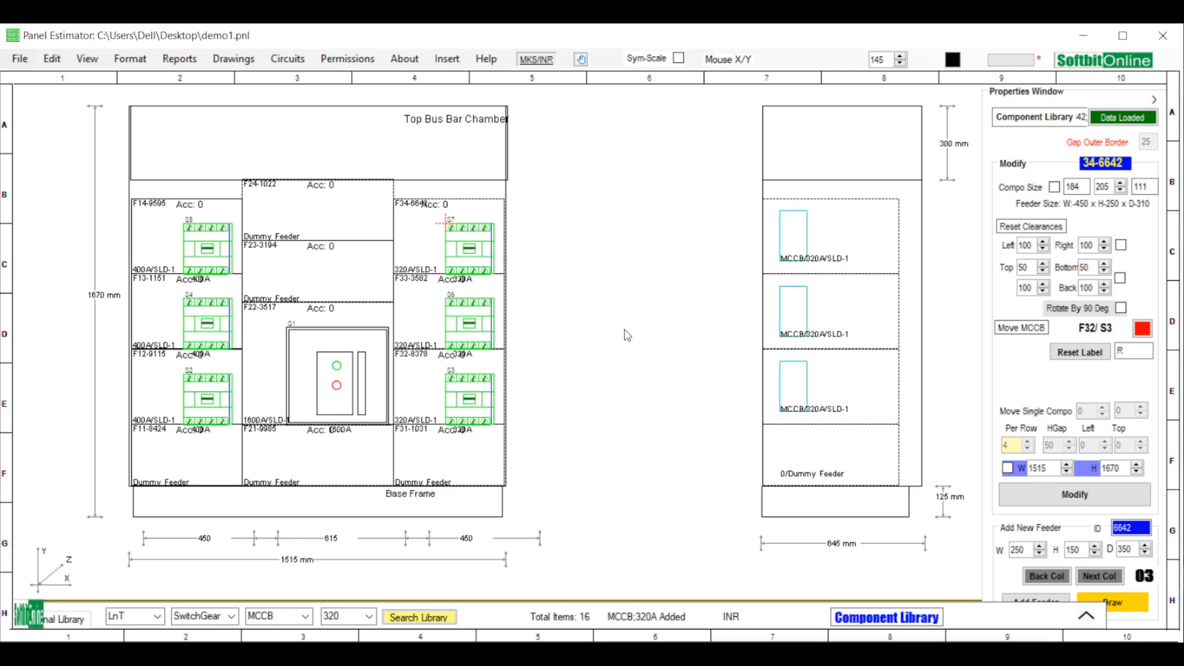
# Add doors to the panel and set their side clearance to 15.
pyautogui.click(449, 60)
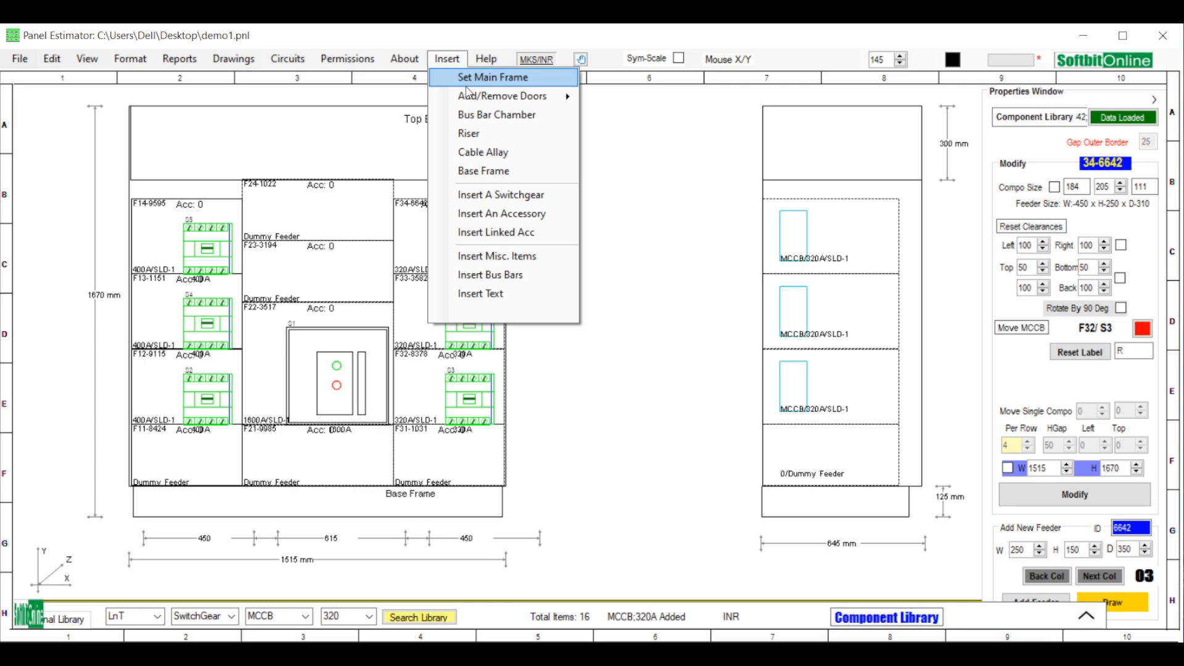
pyautogui.click(503, 96)
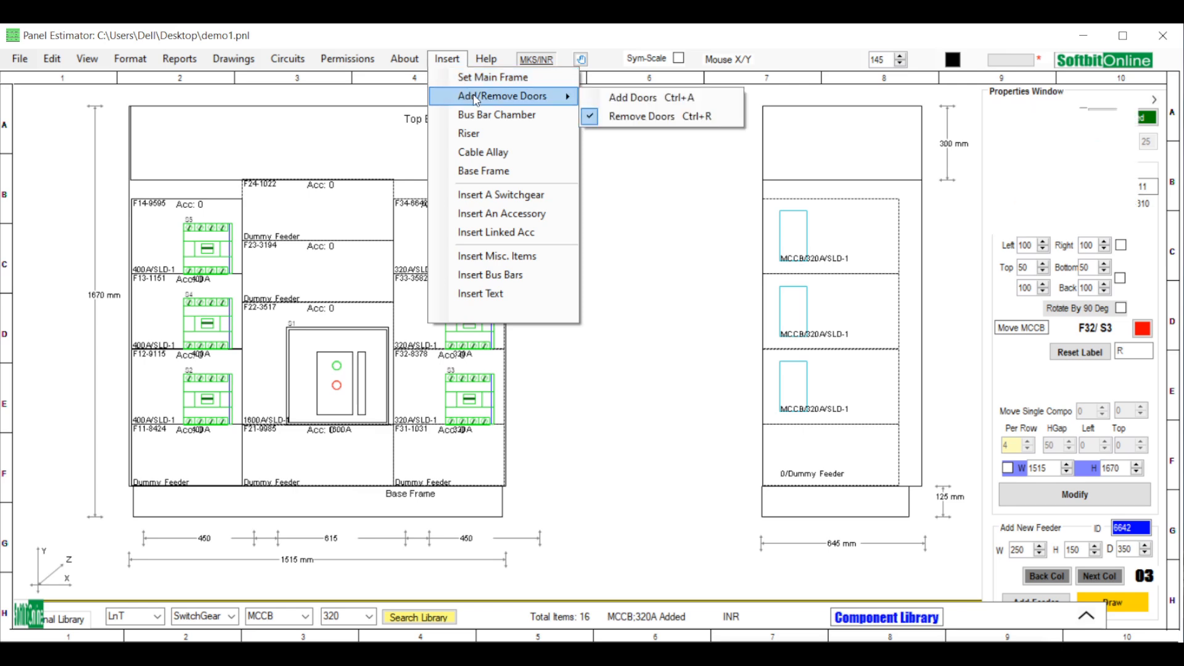
pyautogui.click(629, 102)
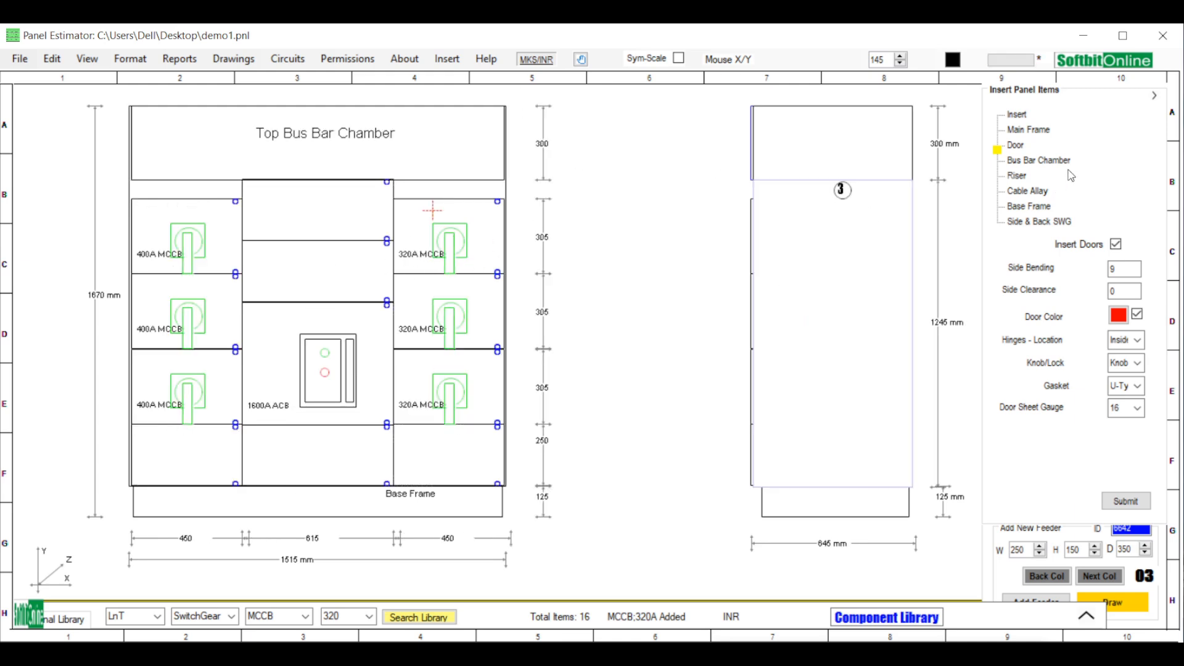
pyautogui.click(1018, 148)
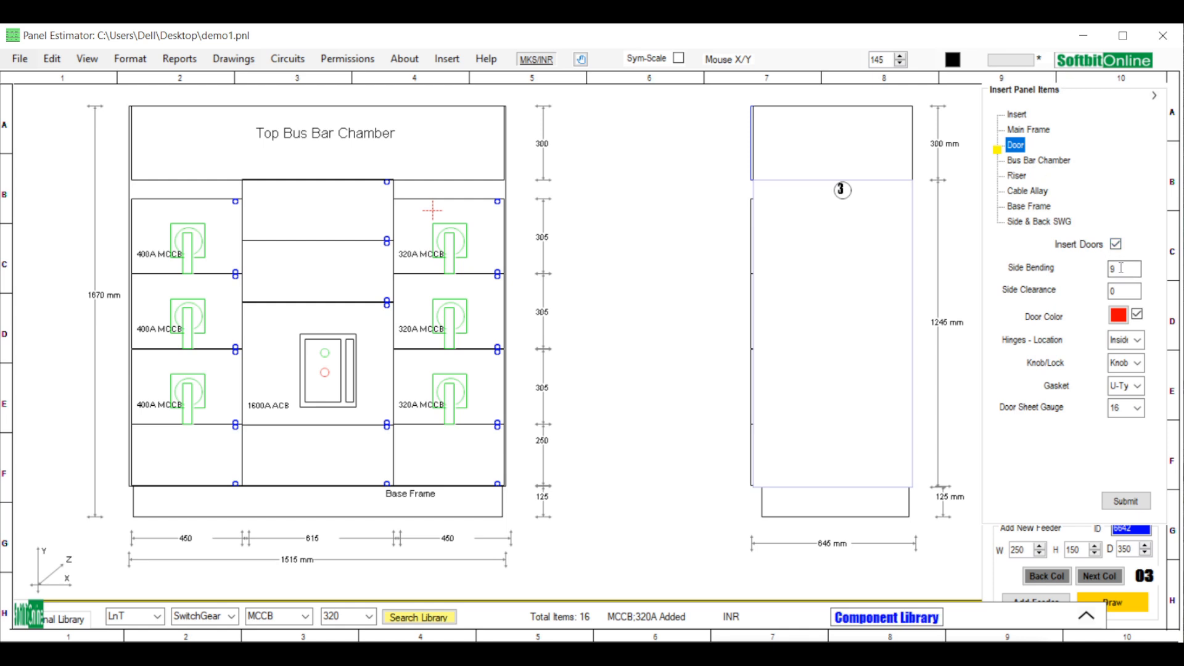
pyautogui.doubleClick(1122, 289)
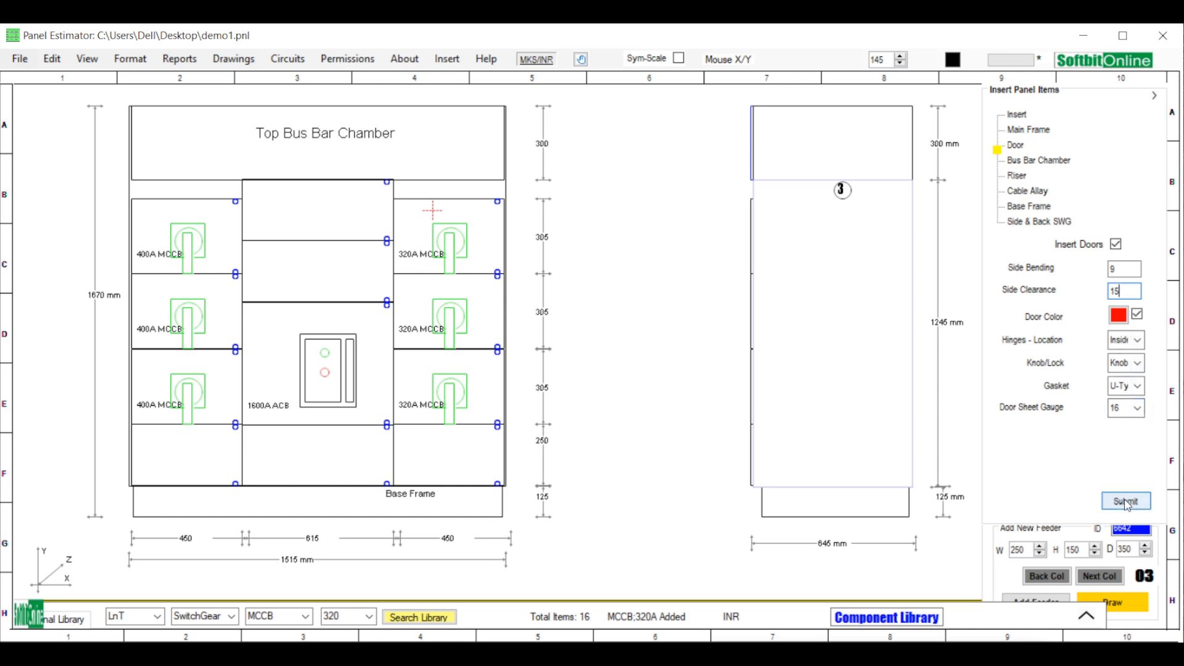
pyautogui.click(1126, 501)
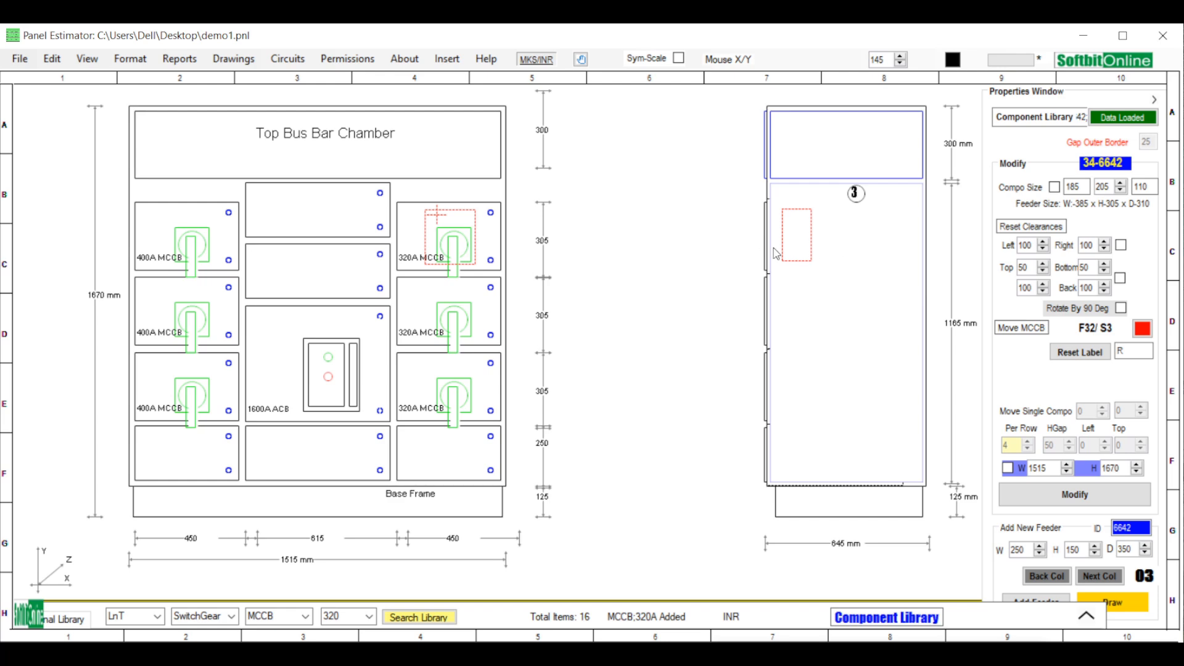
# Insert a riser beside column 1 with a right riser width of 200 mm.
pyautogui.click(447, 59)
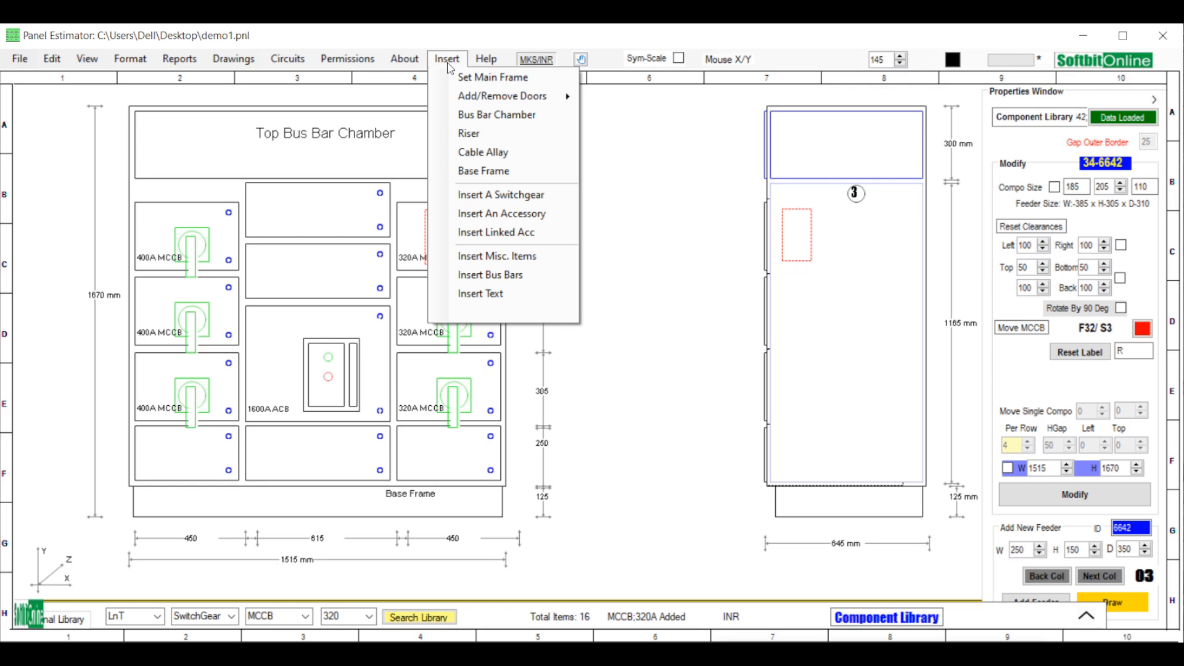
pyautogui.click(470, 133)
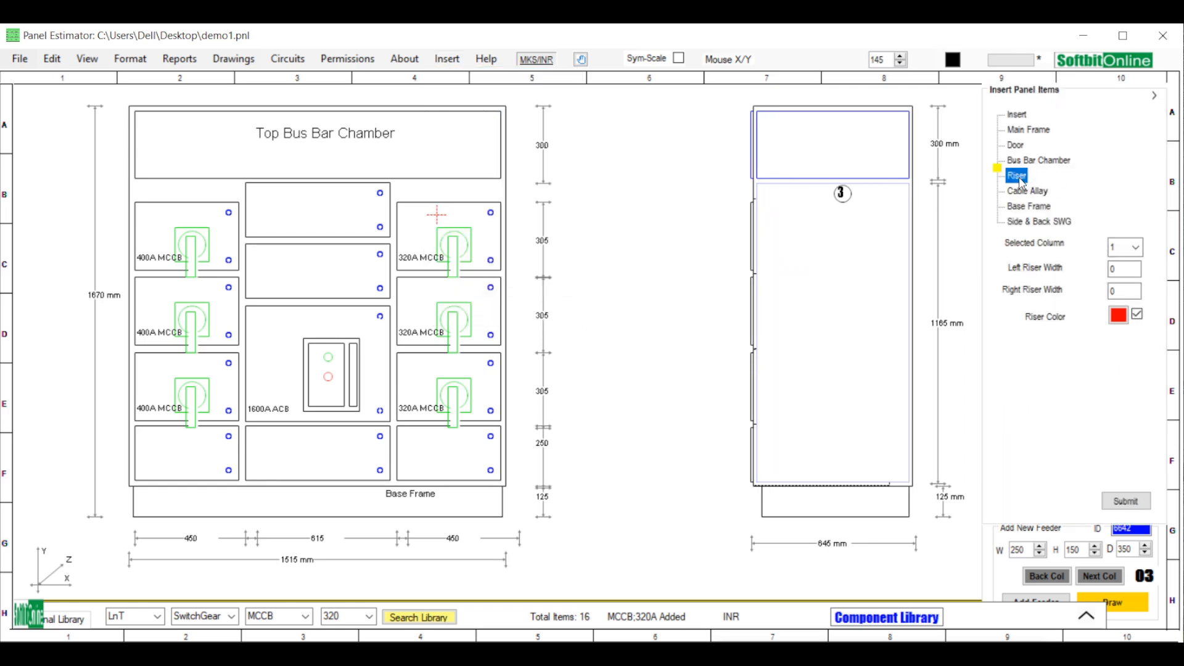
pyautogui.click(1136, 249)
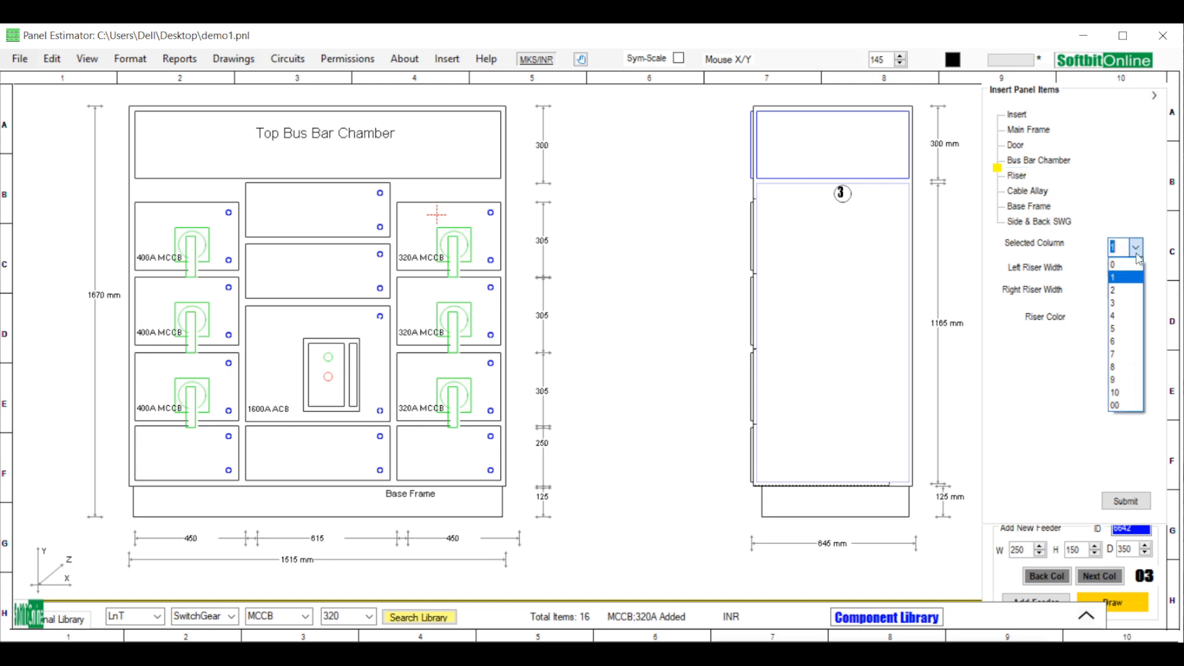
pyautogui.click(1118, 281)
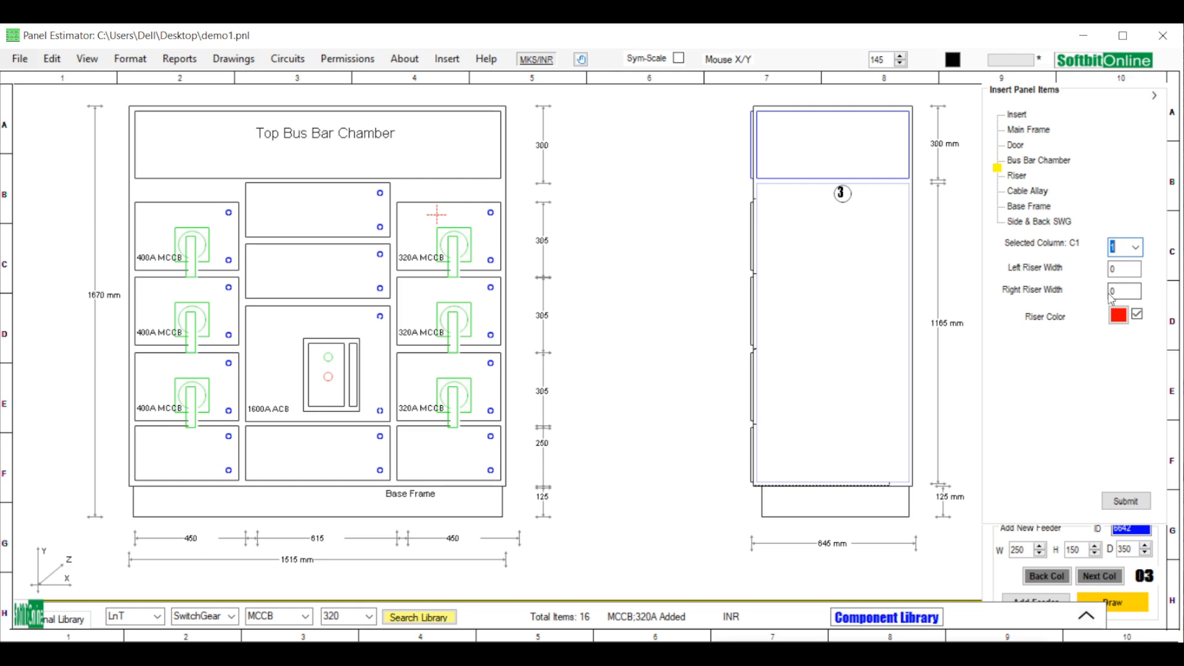
pyautogui.click(1118, 290)
pyautogui.write('200')
pyautogui.click(1125, 500)
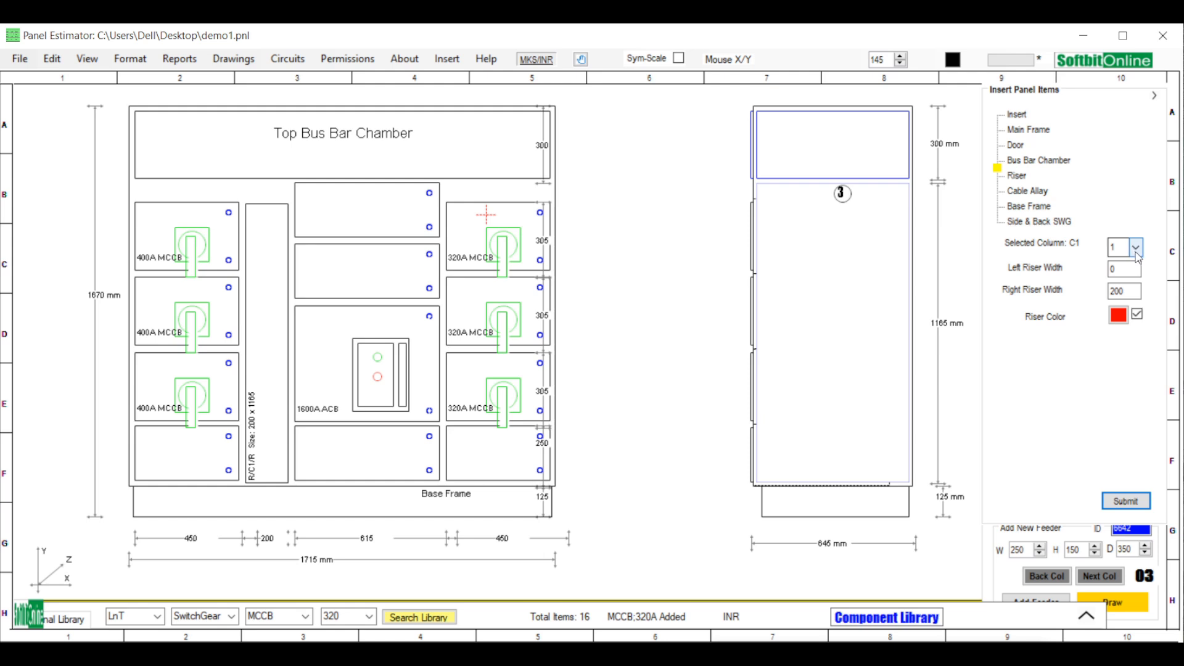
# Insert a riser beside column 3 with a left riser width of 200 mm.
pyautogui.click(1136, 248)
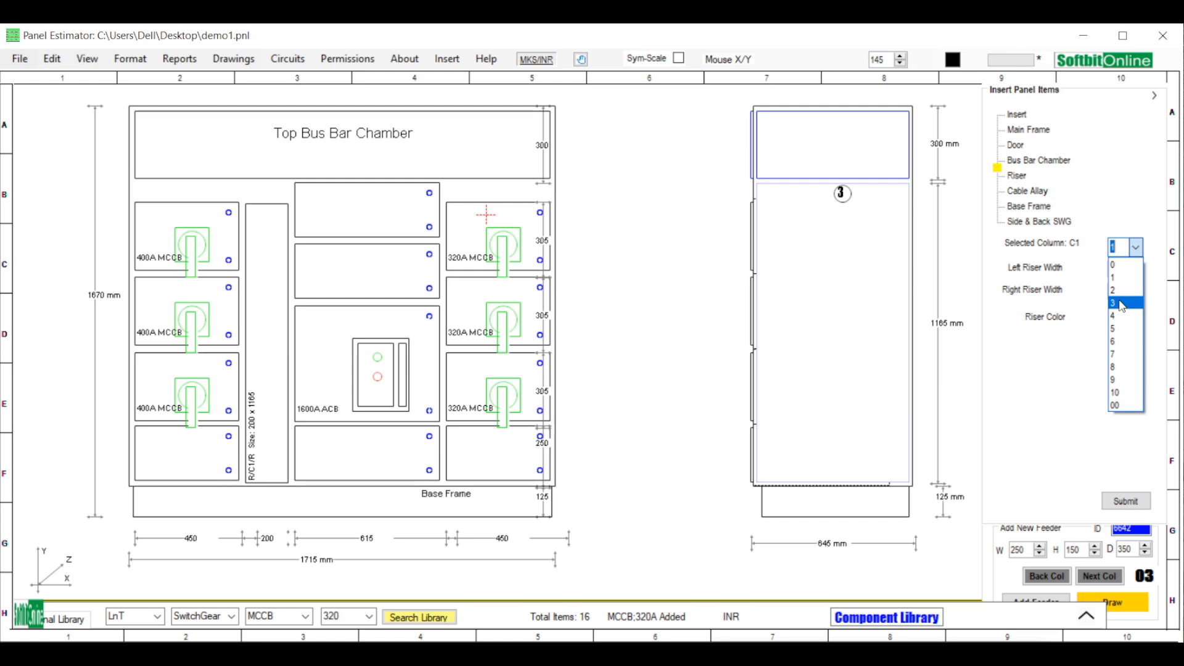
pyautogui.click(1122, 303)
pyautogui.doubleClick(1123, 269)
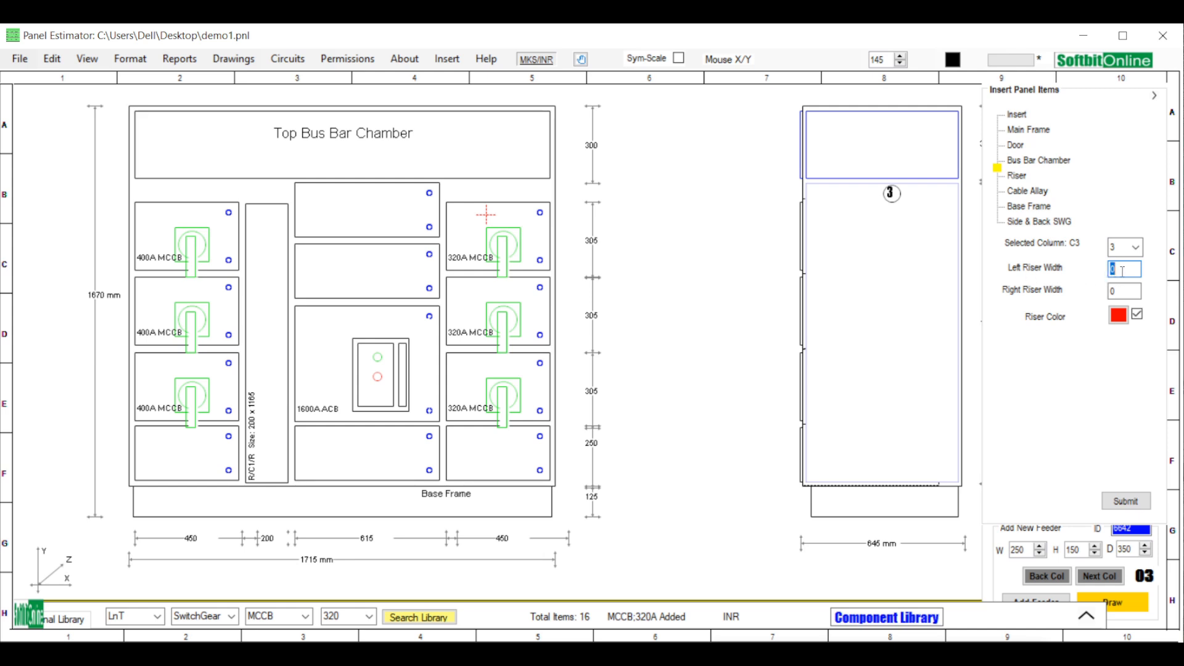
pyautogui.click(1127, 503)
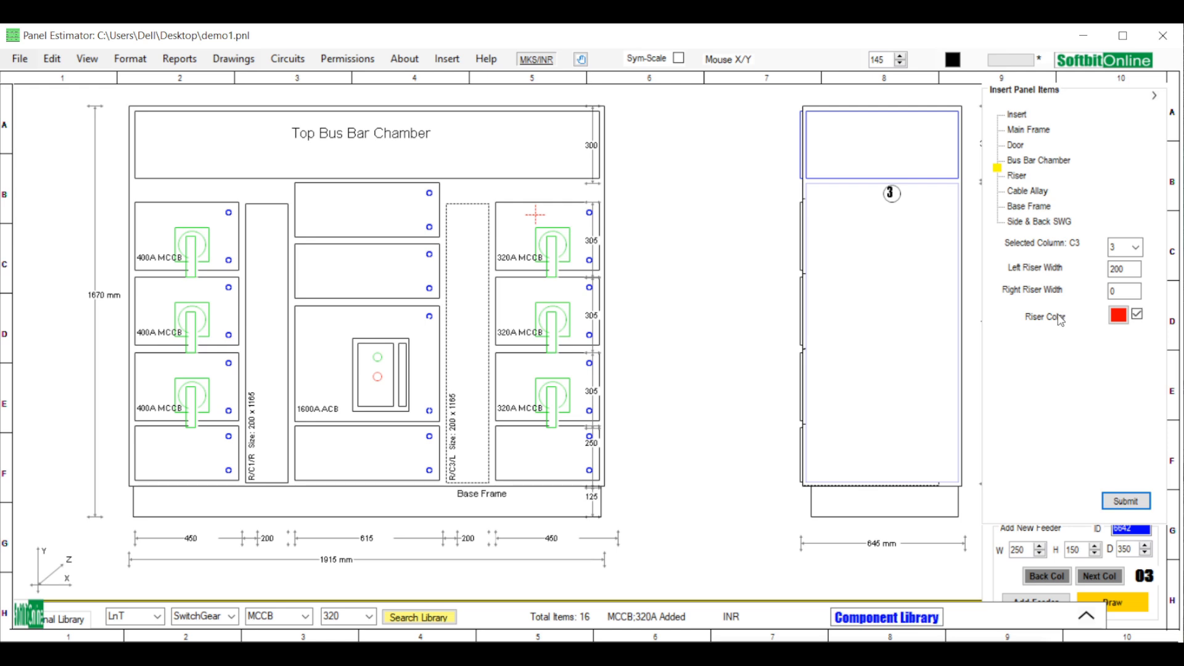
# Insert a Cable Allay beside column 1 with a left width of 300 mm.
pyautogui.scroll(1, 678, 251)
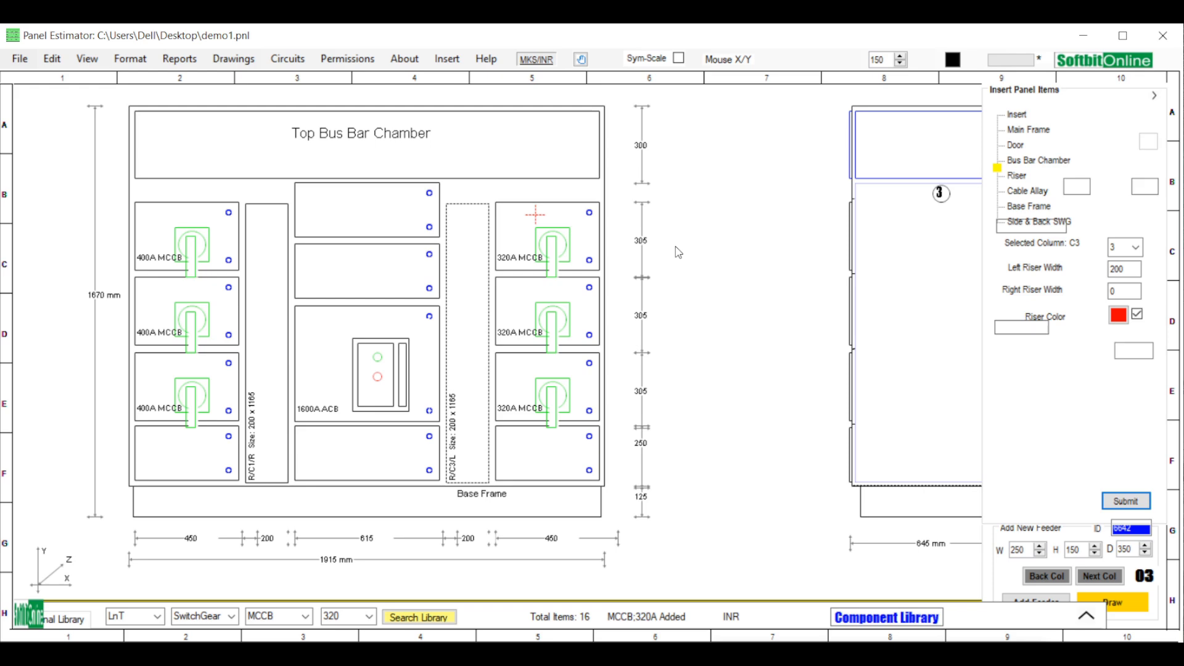
pyautogui.scroll(-4, 678, 251)
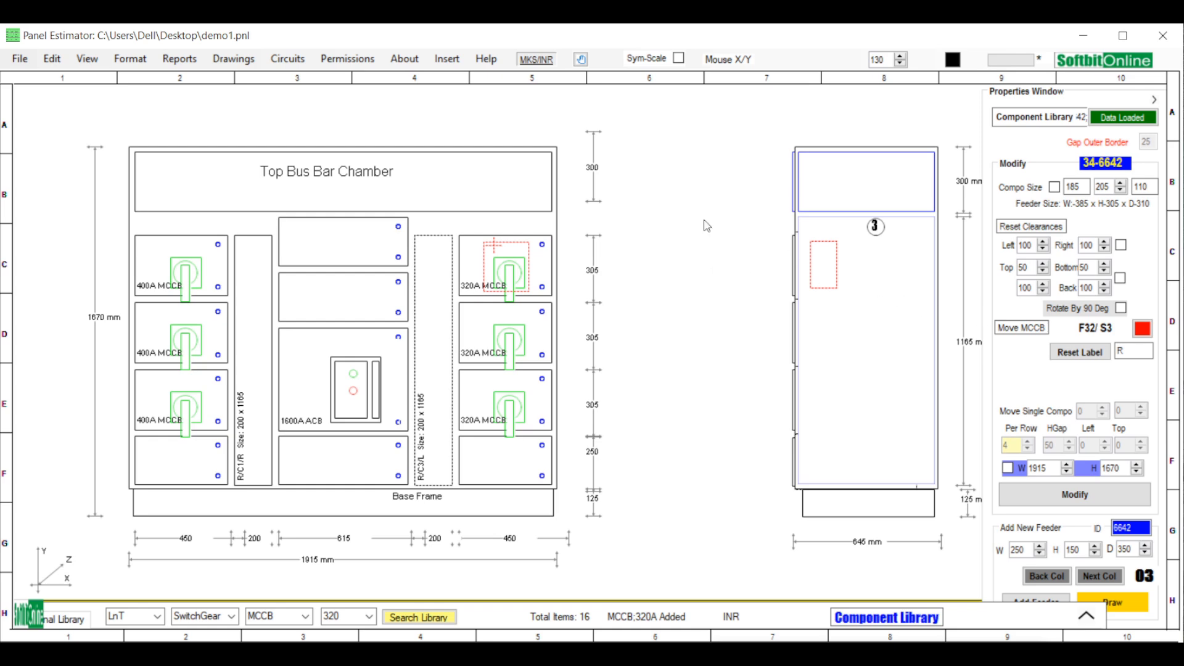
pyautogui.click(447, 58)
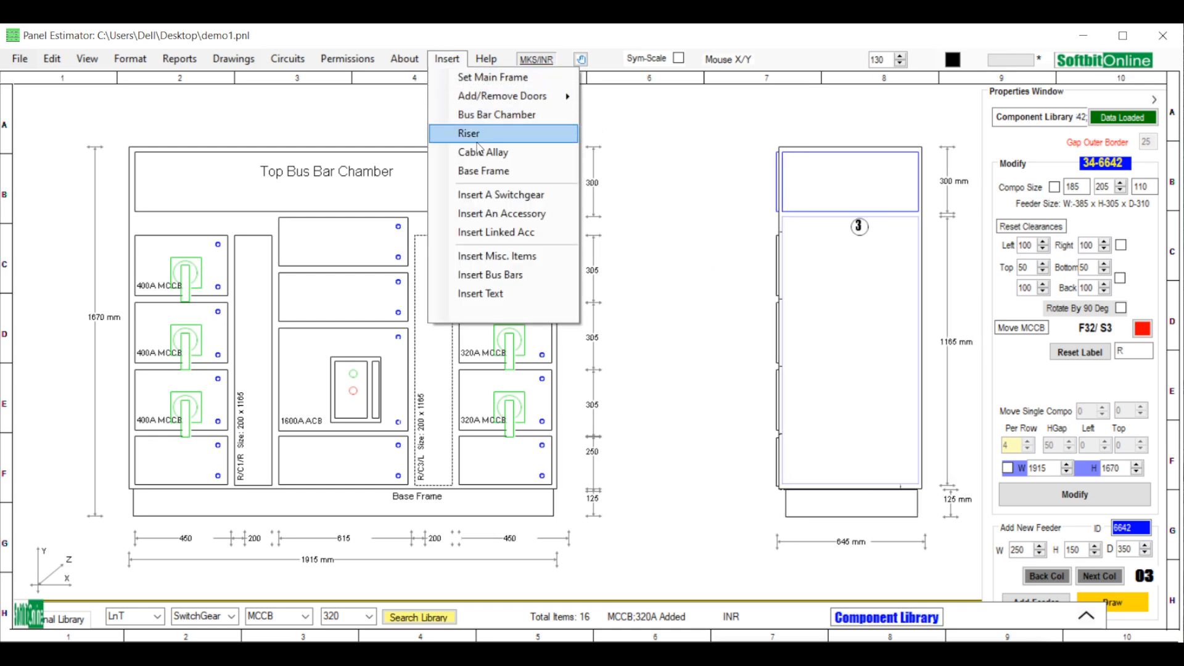
pyautogui.click(520, 153)
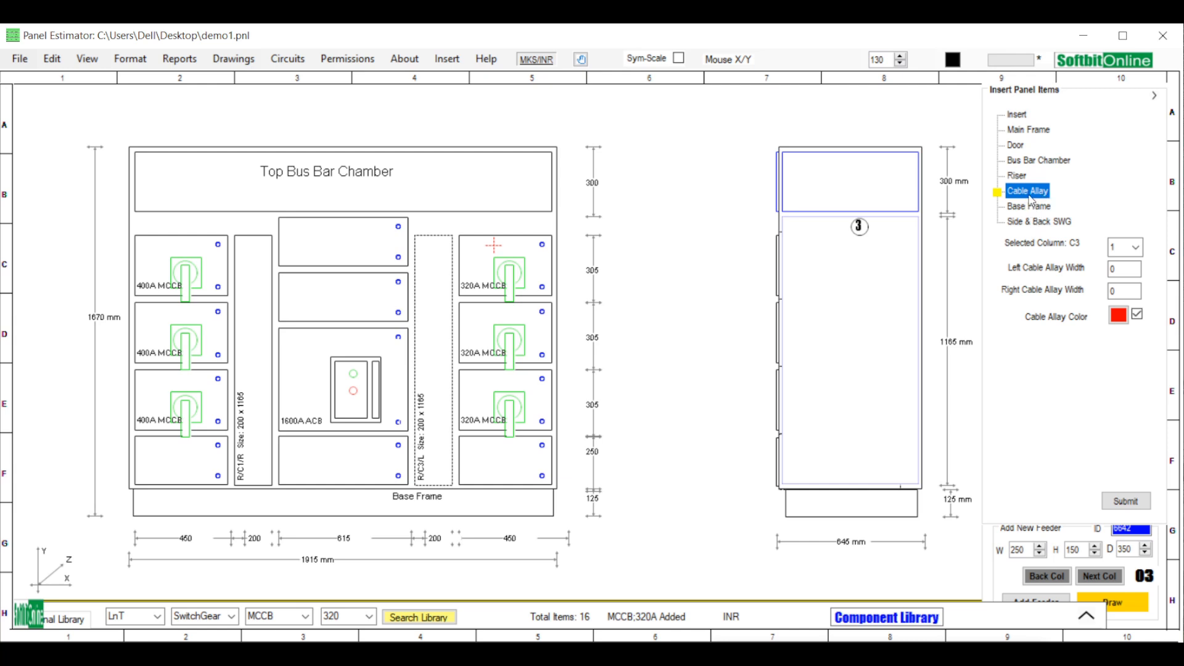
pyautogui.click(1136, 248)
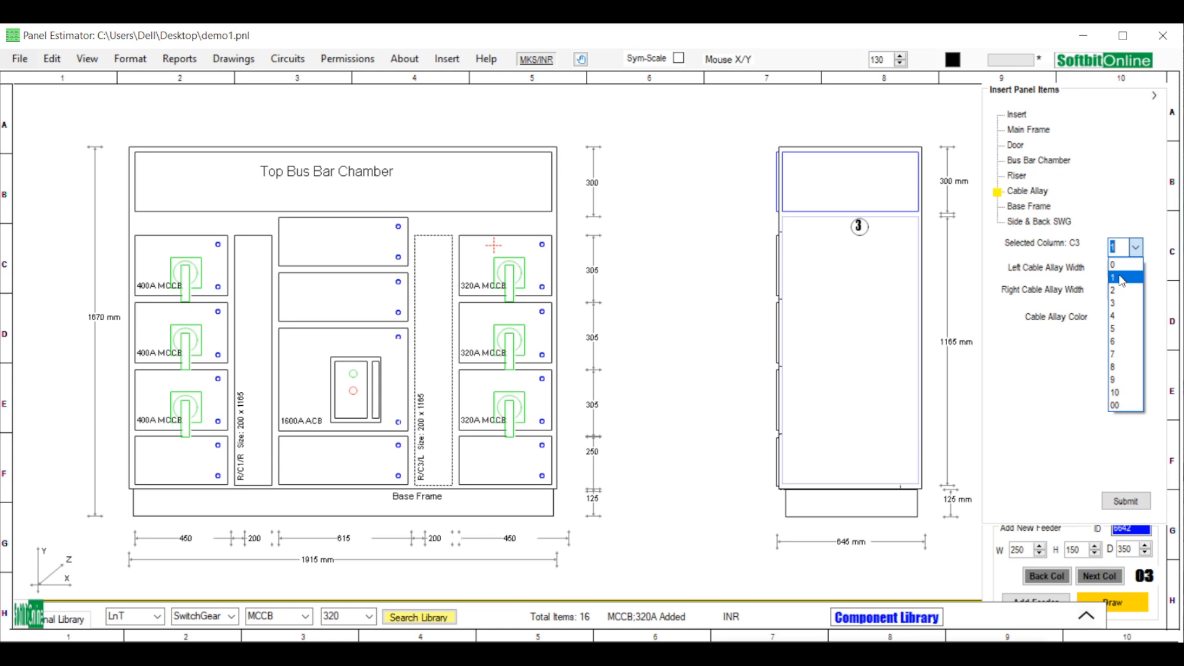
pyautogui.click(1122, 279)
pyautogui.click(1028, 192)
pyautogui.click(1117, 244)
pyautogui.click(1120, 280)
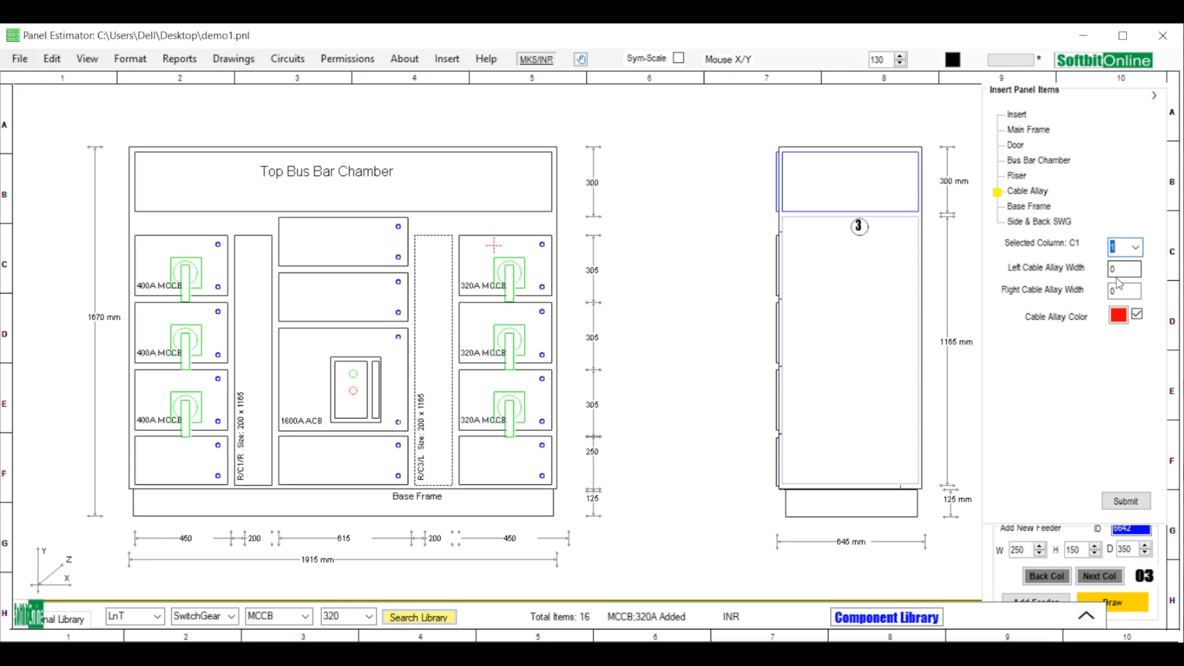
pyautogui.doubleClick(1118, 270)
pyautogui.write('300')
pyautogui.click(1126, 501)
# Insert a Cable Allay beside column 3 with a right width of 300 mm.
pyautogui.click(1135, 247)
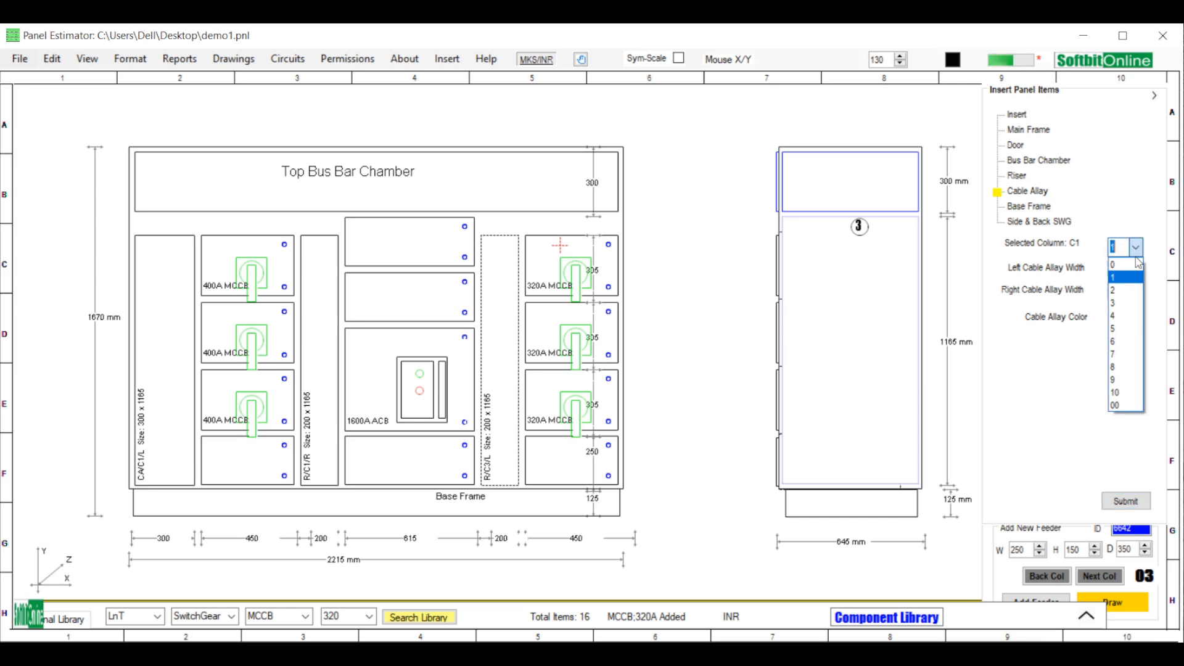
pyautogui.click(1131, 308)
pyautogui.click(1126, 289)
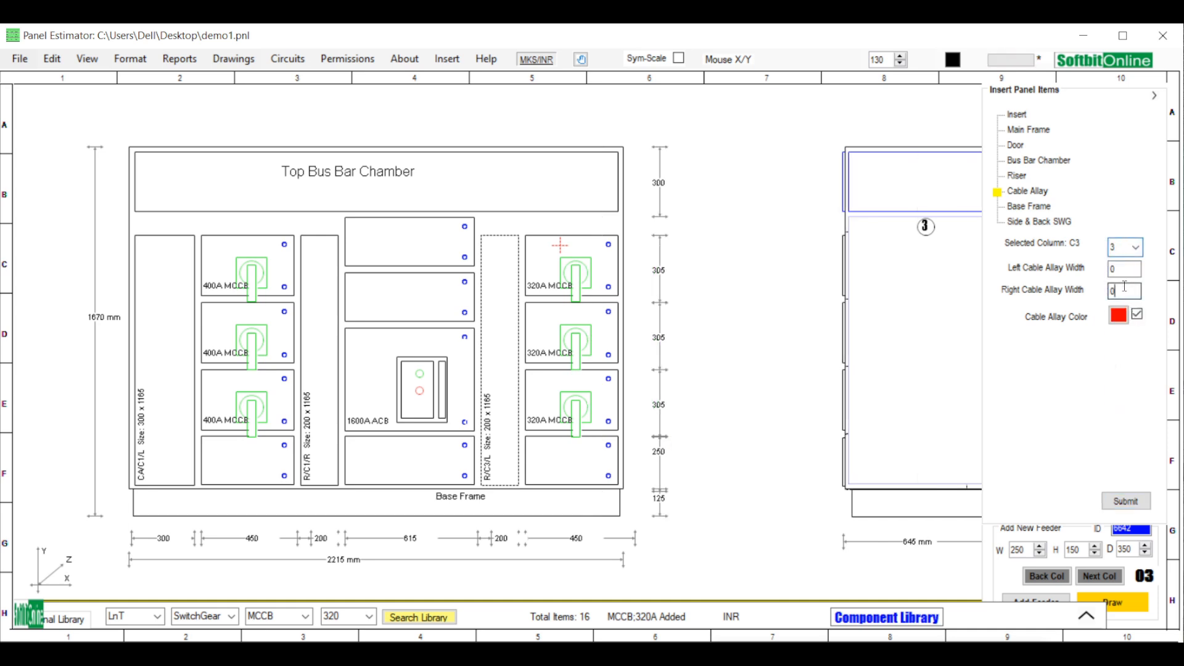
pyautogui.write('300')
pyautogui.click(1126, 501)
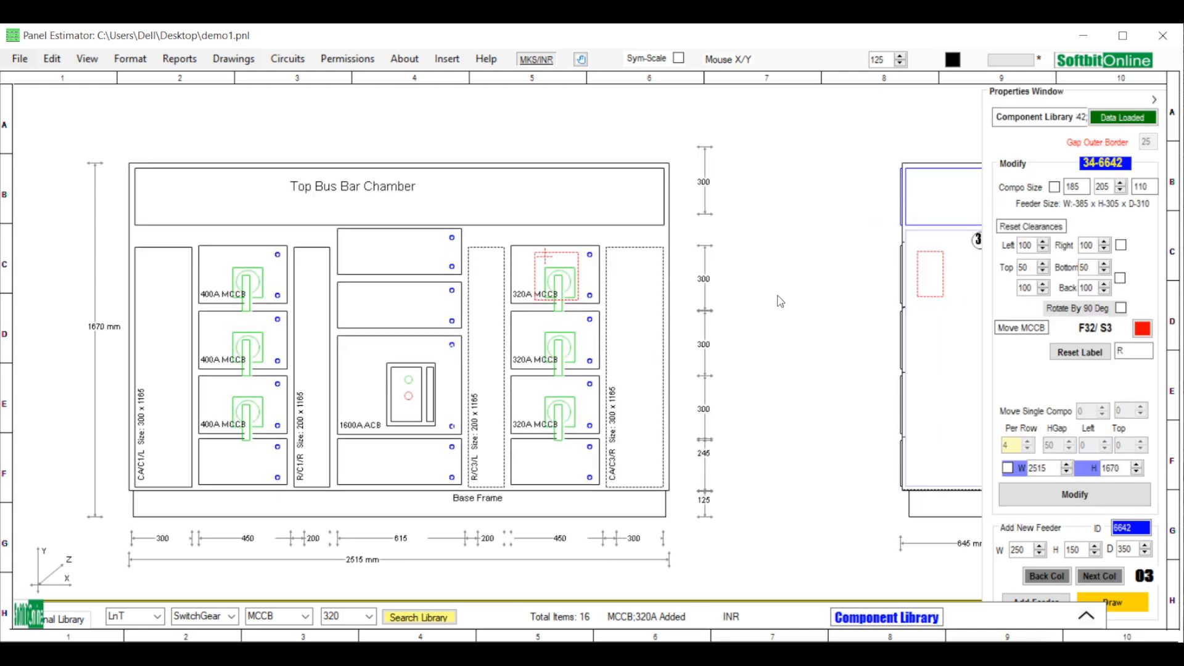
# Hide the panel doors to expose the switchgear inside the feeders.
pyautogui.hotkey('ctrl', 'd')
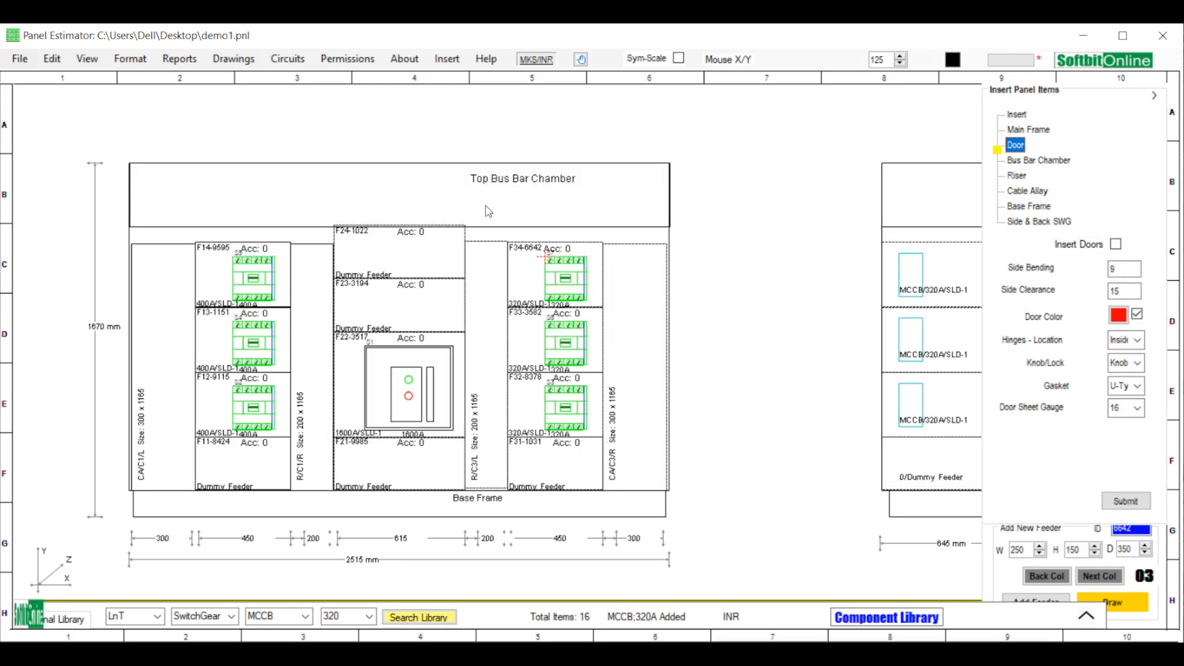
pyautogui.rightClick(432, 201)
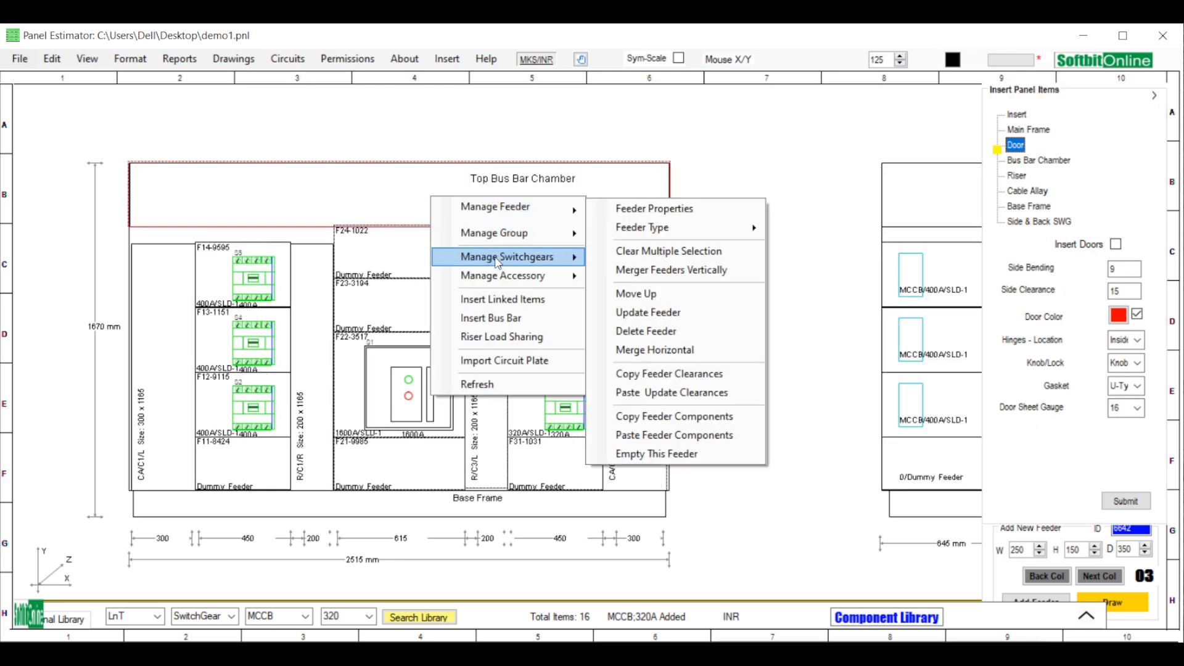
pyautogui.click(493, 320)
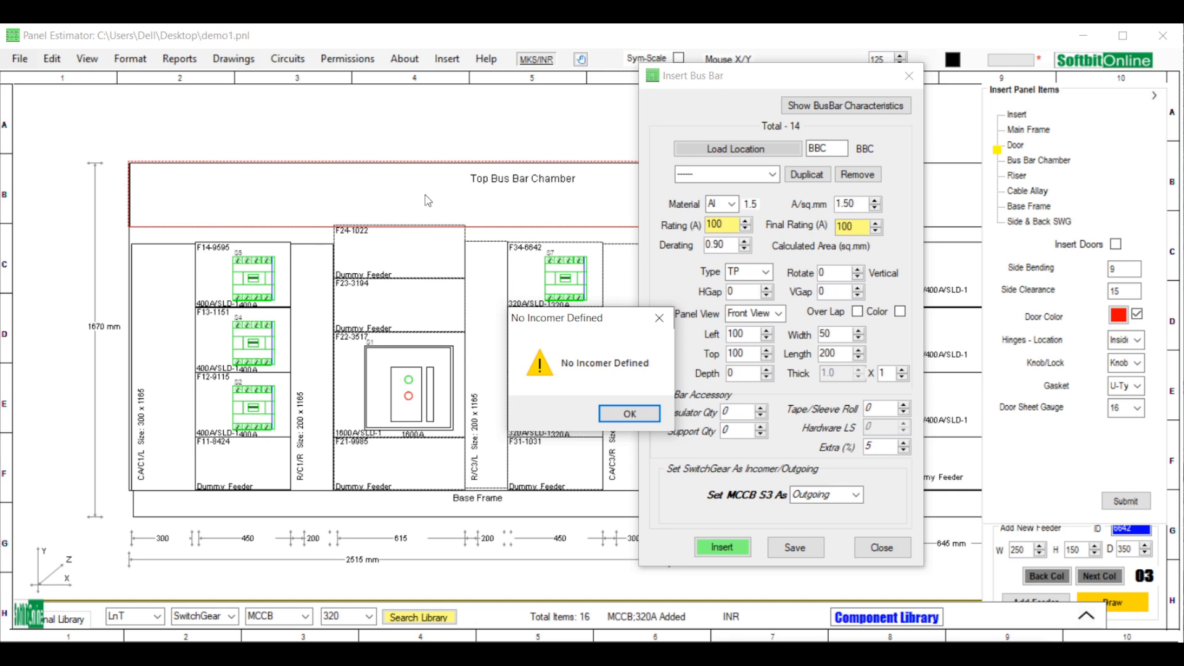
pyautogui.click(627, 413)
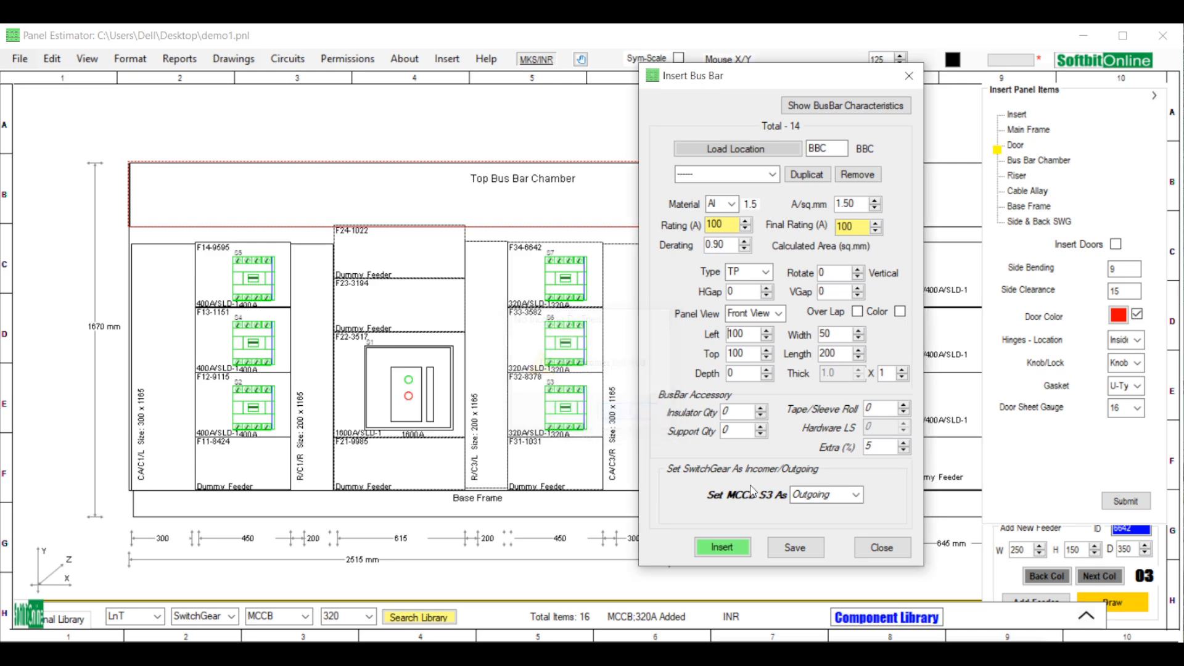
pyautogui.click(882, 547)
# Define the 1600A ACB switch S1 in feeder 22 as Incomer from SEB on SLD-1 and save the feeder update.
pyautogui.click(422, 374)
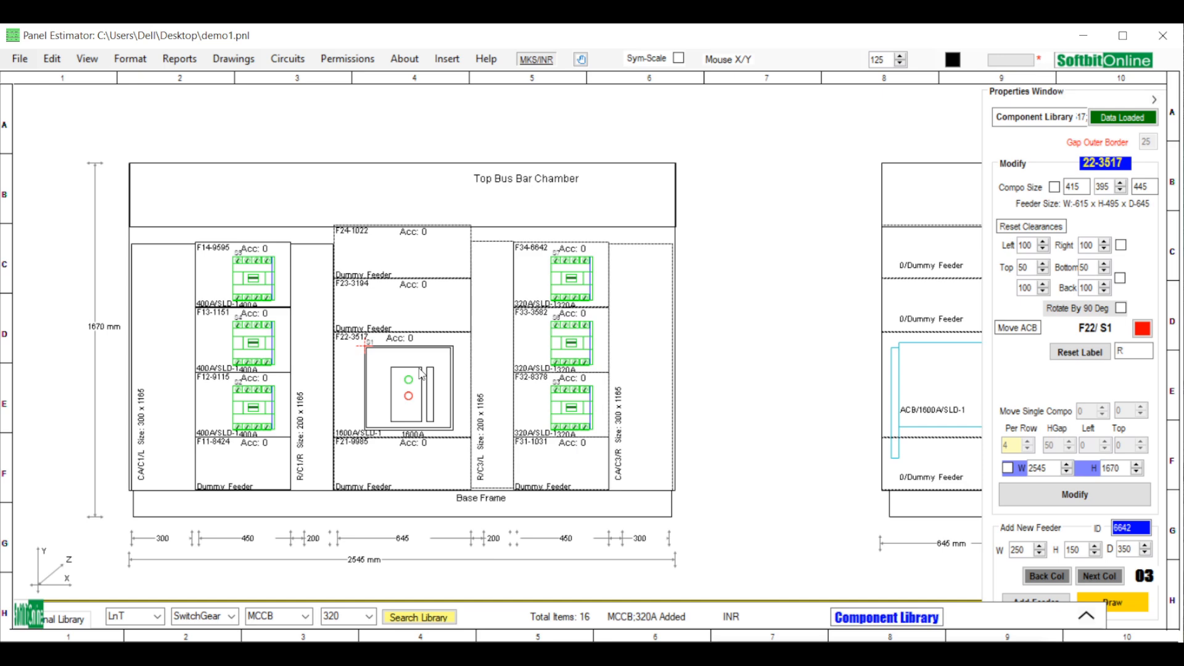
pyautogui.click(422, 377)
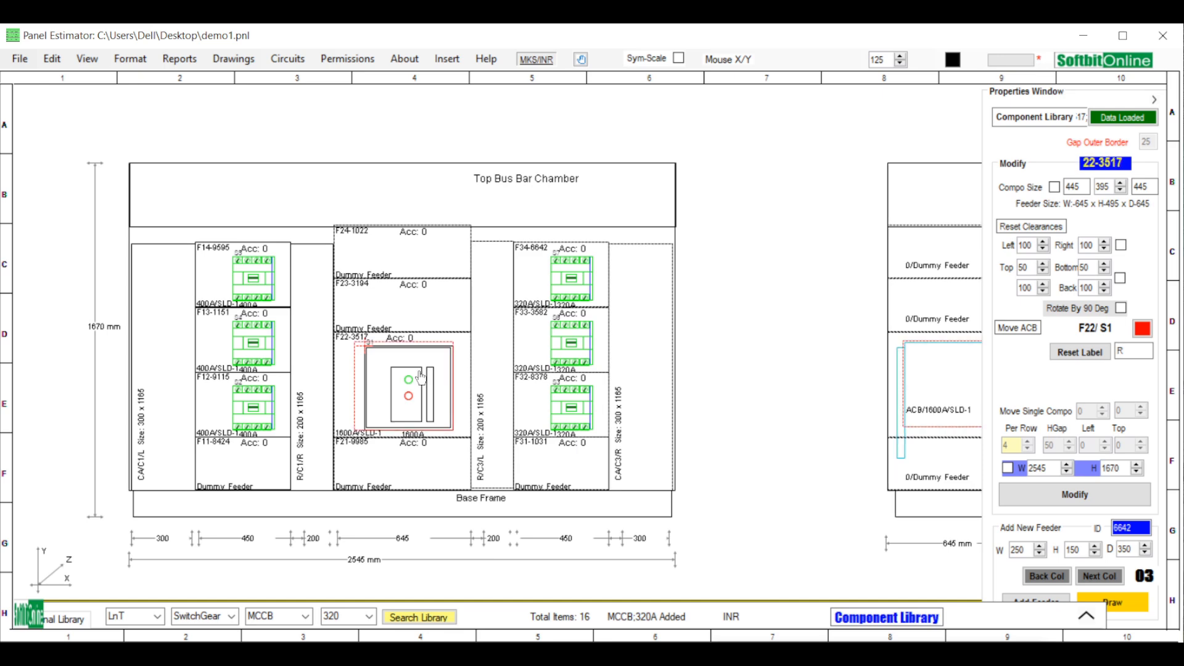
pyautogui.rightClick(421, 375)
pyautogui.moveTo(475, 384)
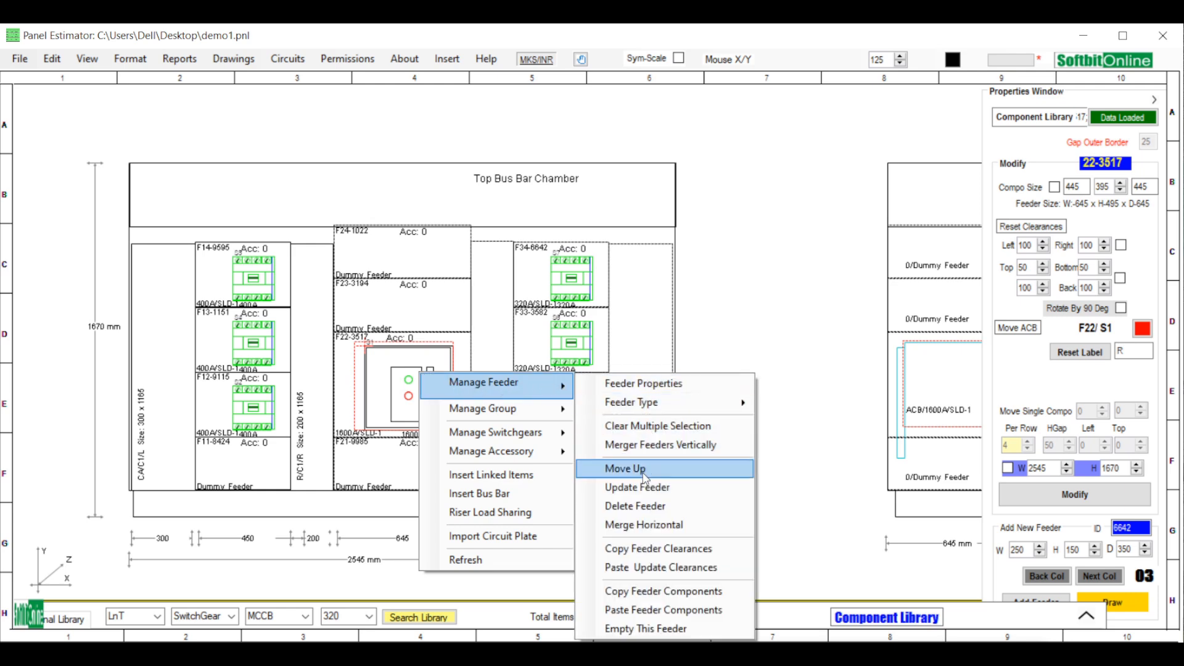
pyautogui.click(641, 492)
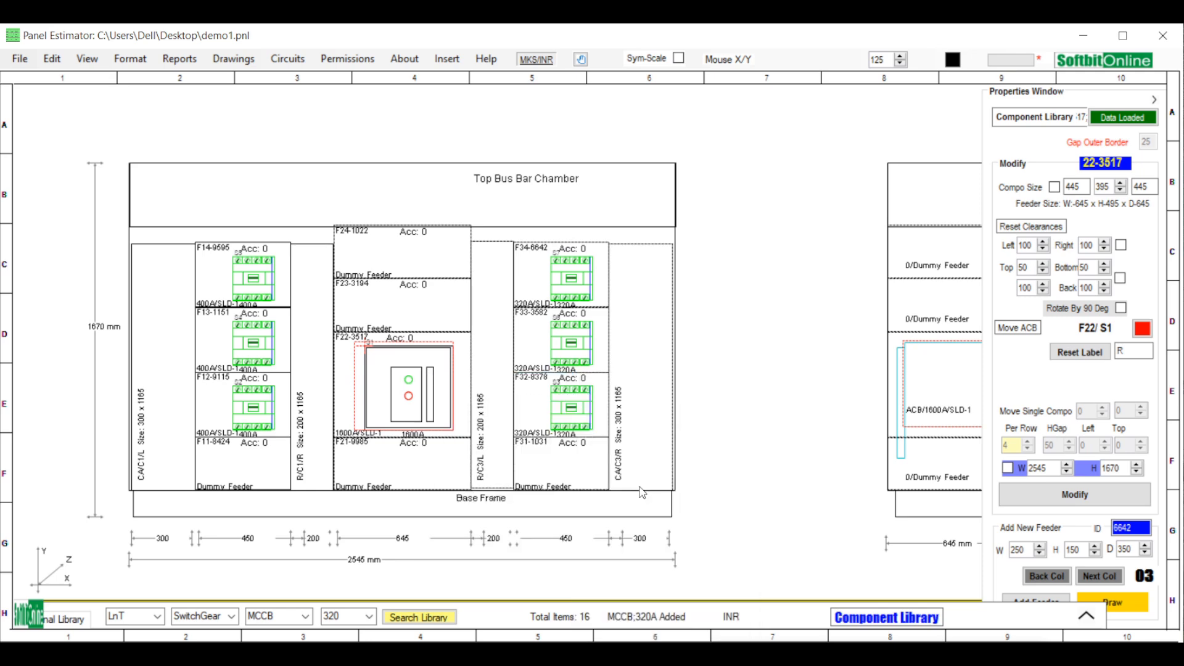
pyautogui.moveTo(569, 123); pyautogui.dragTo(815, 108)
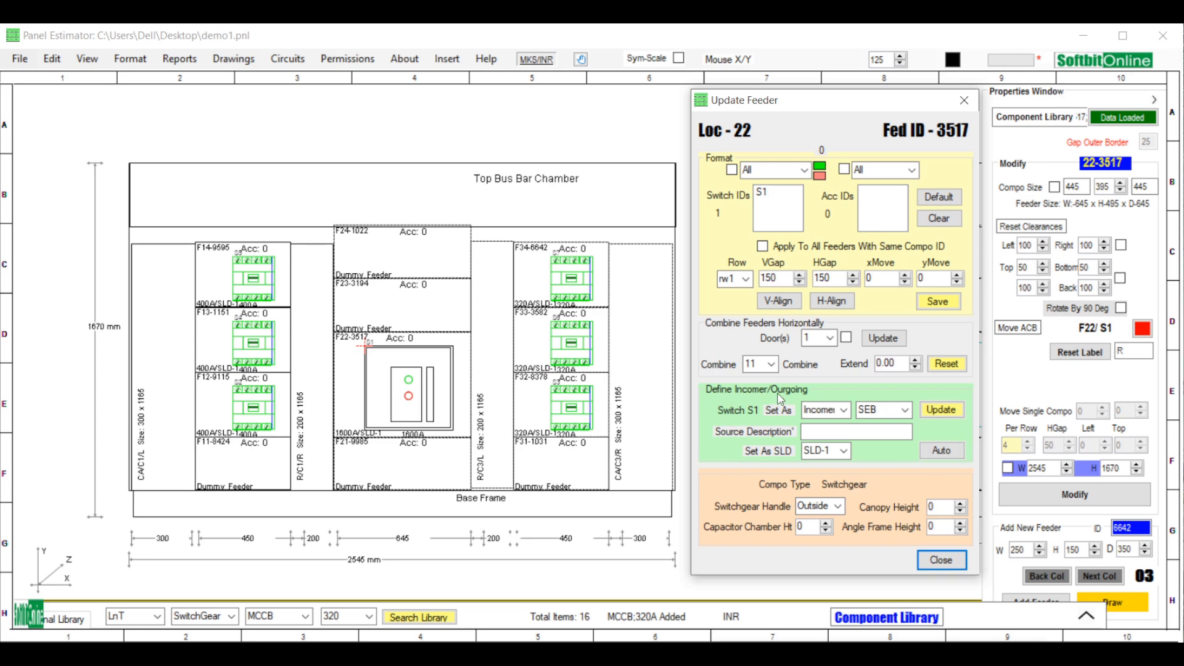
pyautogui.click(938, 412)
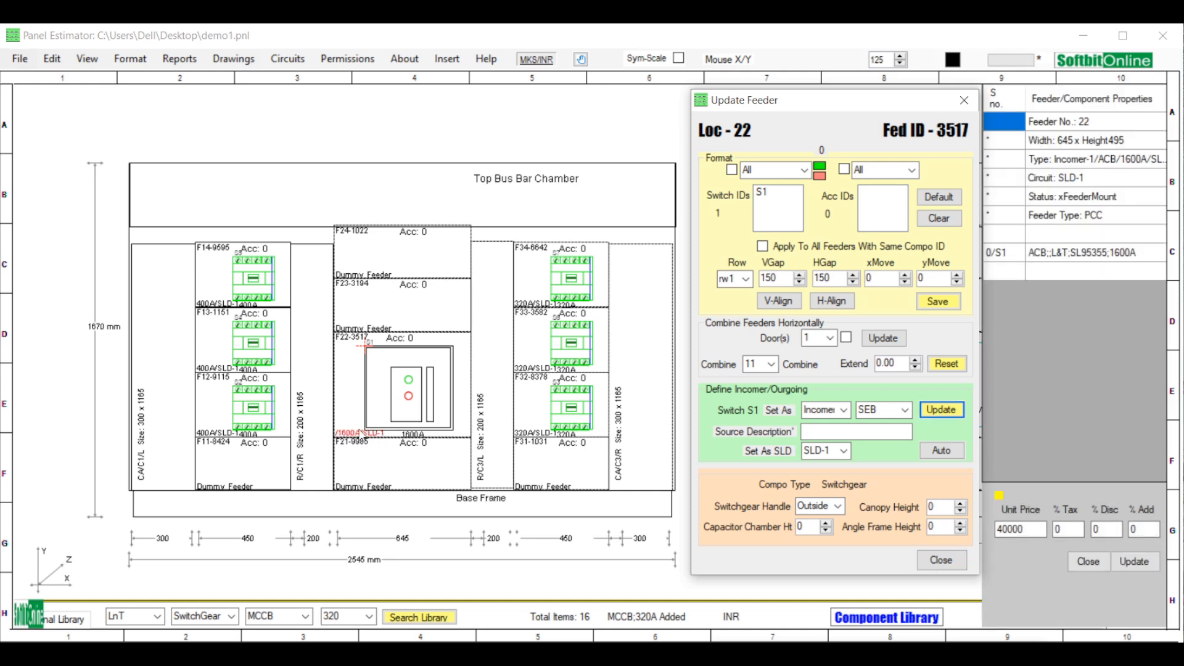
pyautogui.click(939, 307)
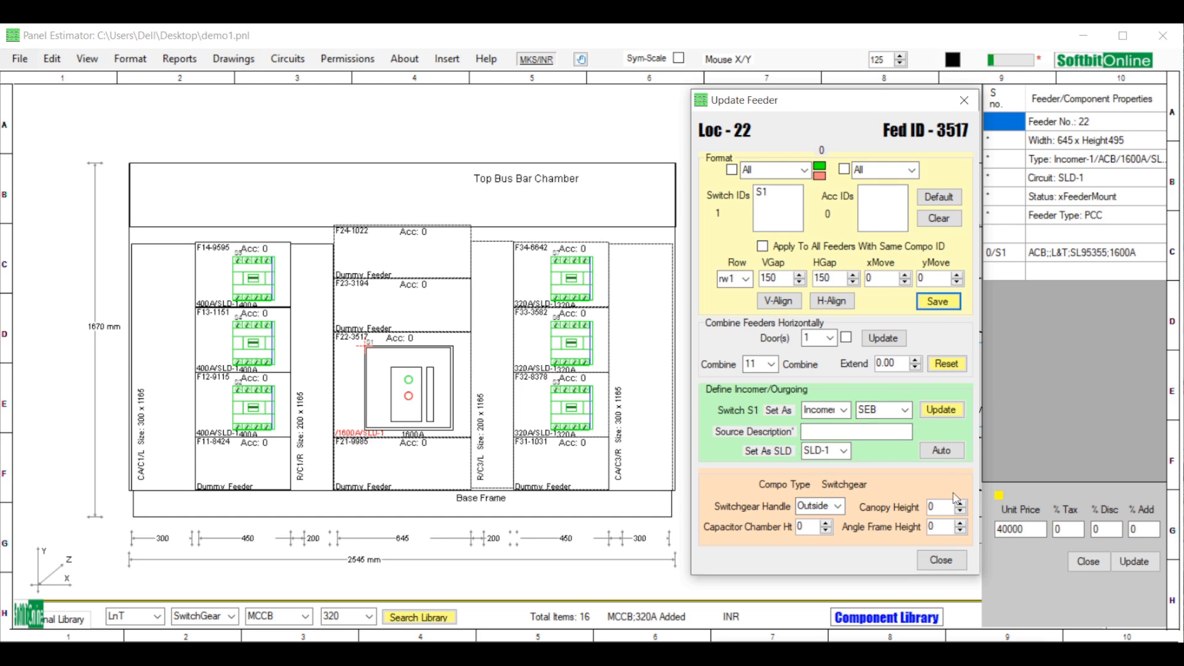
pyautogui.click(939, 560)
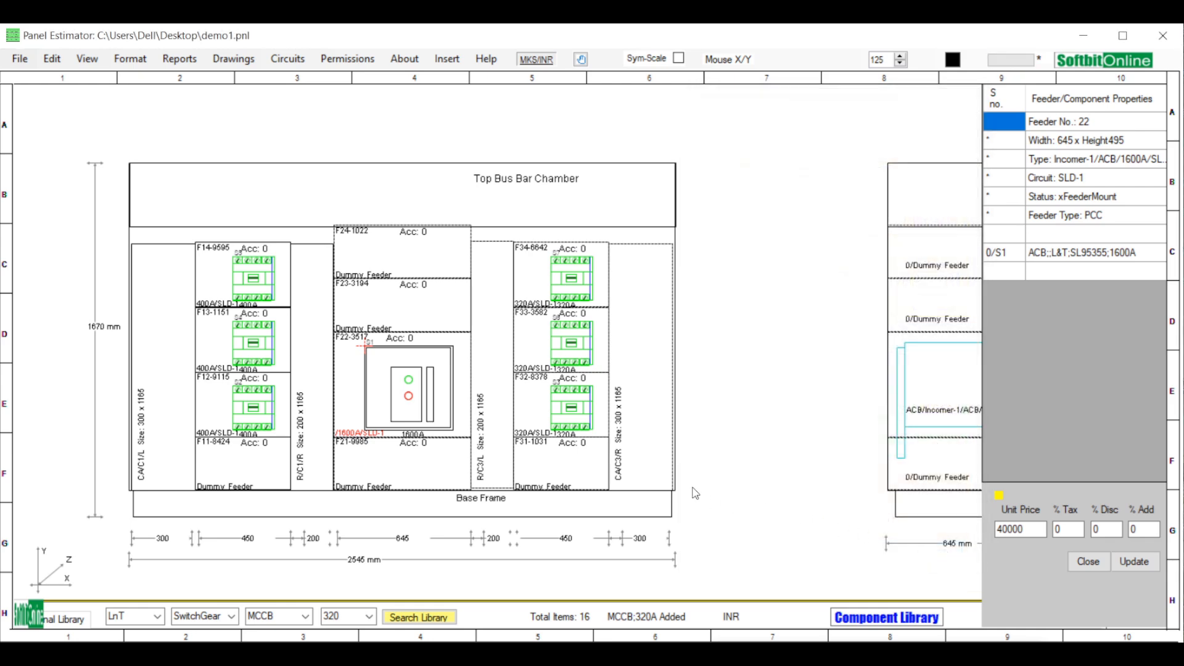
# Insert a 1600 A aluminium TP bus bar in the top bus bar chamber using the loaded location values.
pyautogui.click(421, 196)
pyautogui.rightClick(424, 194)
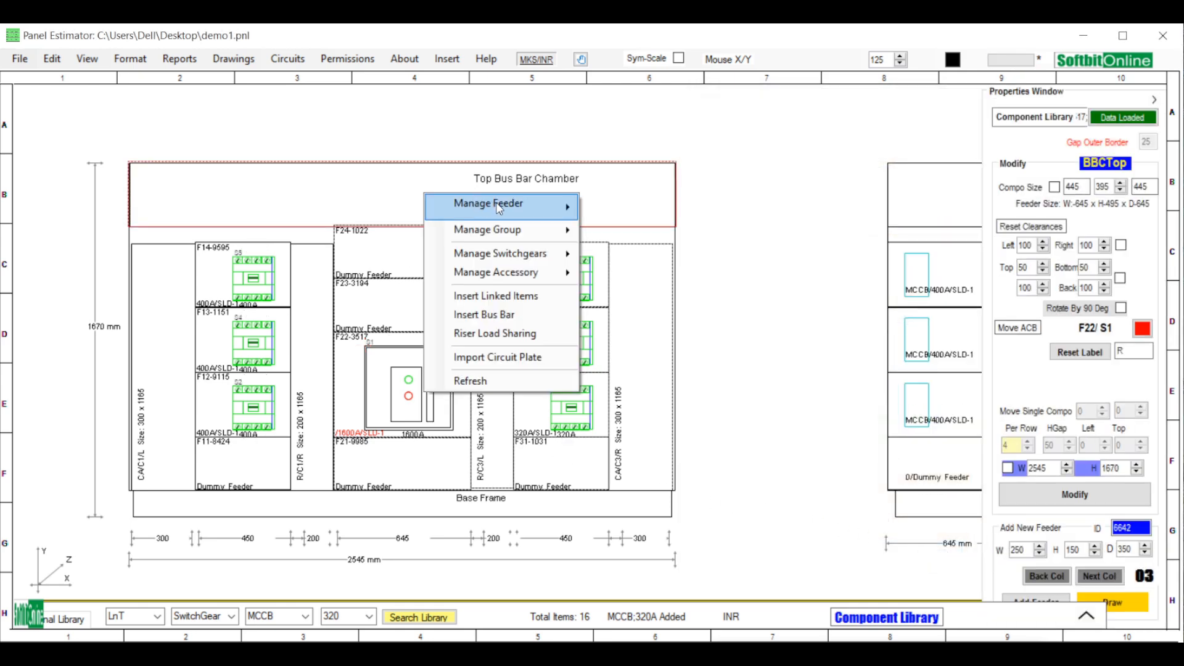
pyautogui.click(510, 313)
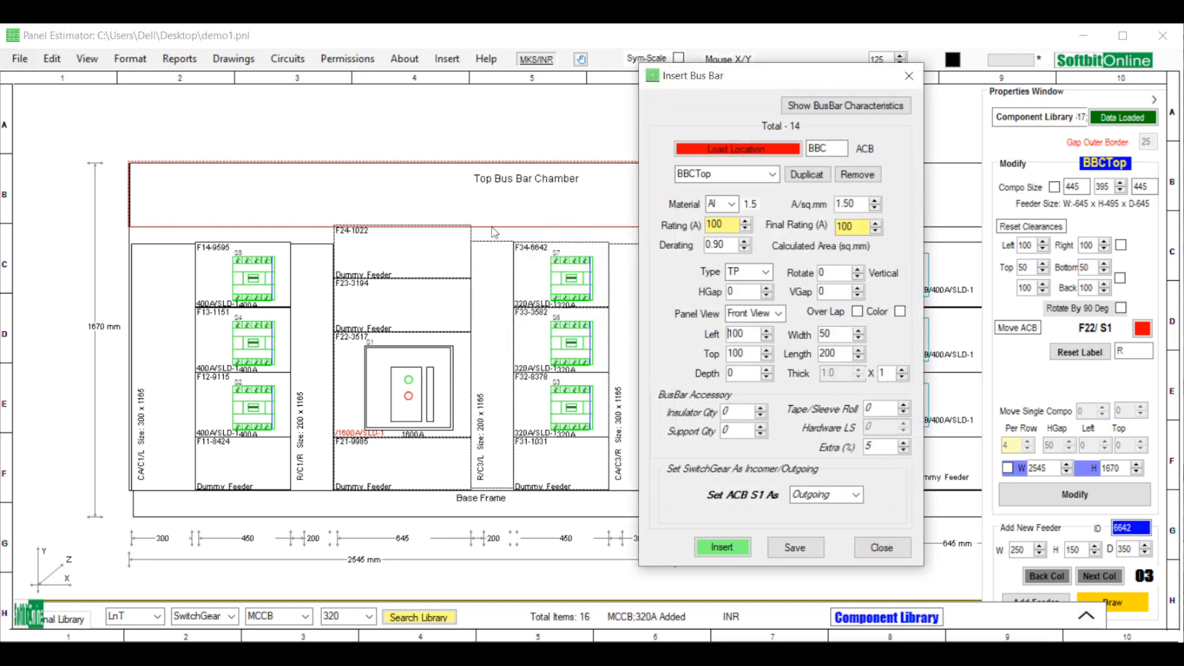
pyautogui.click(740, 142)
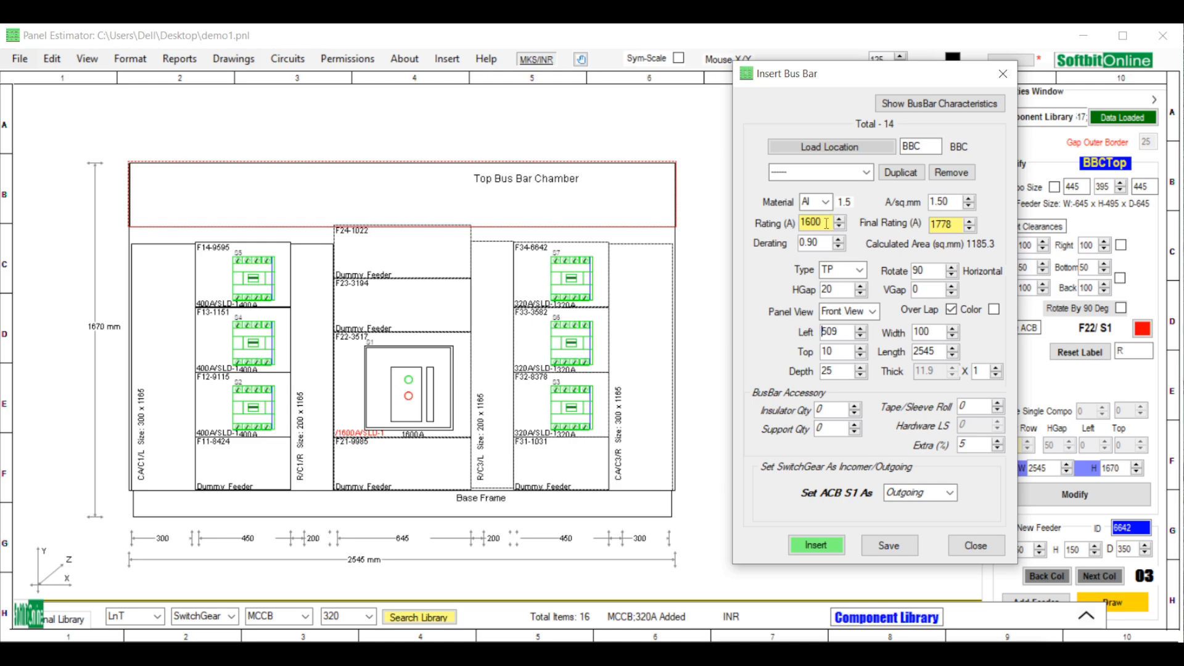
pyautogui.click(866, 174)
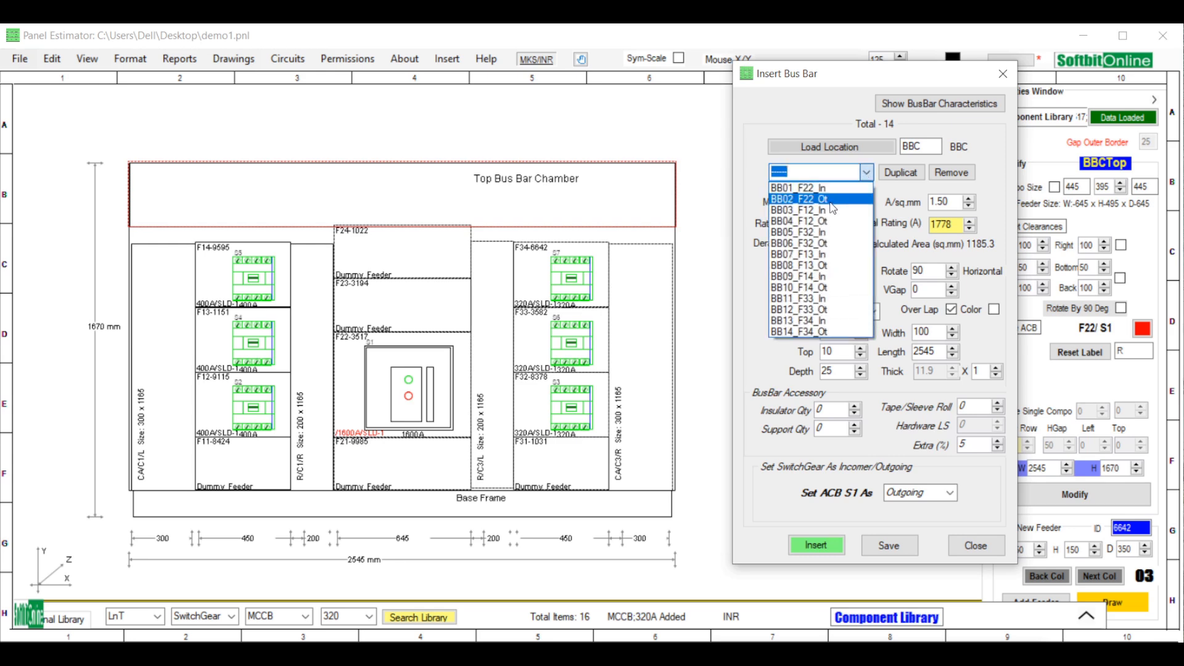
pyautogui.click(794, 470)
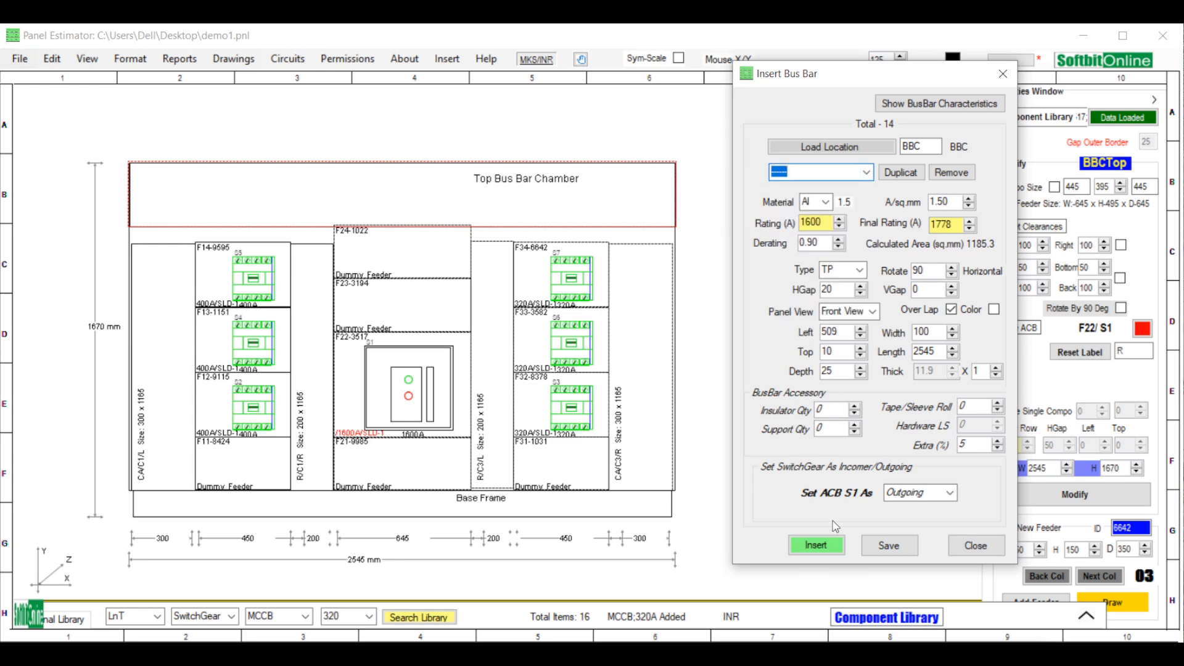
pyautogui.click(822, 549)
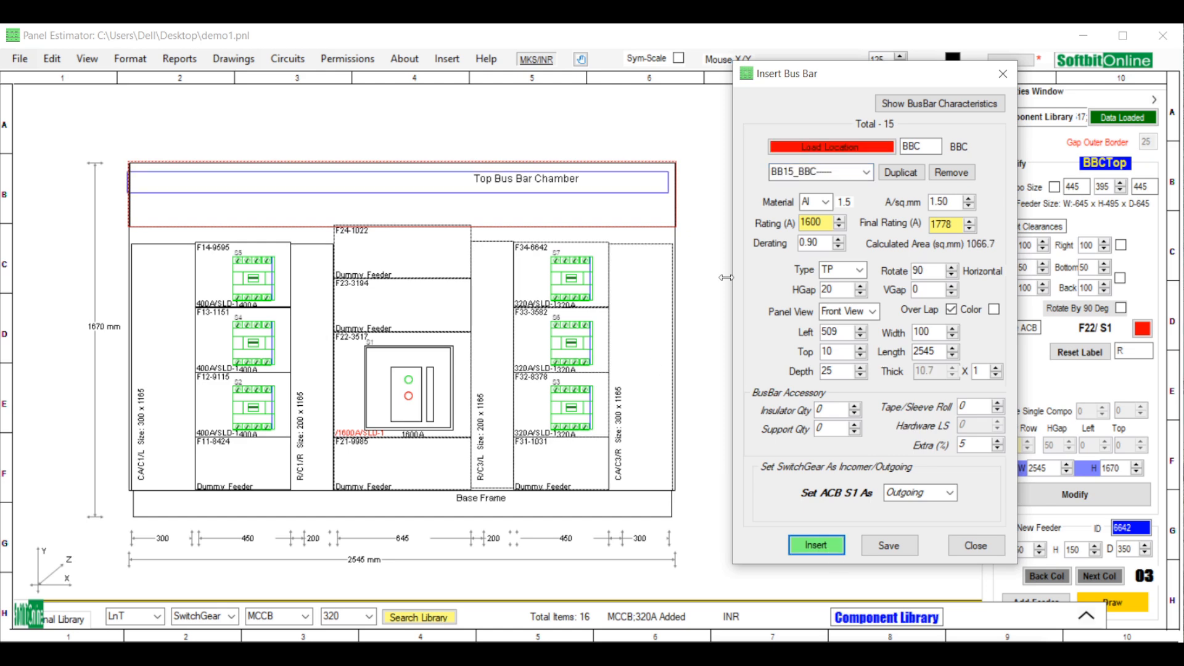
# Overlap the top chamber bus bar's phases, set its length to 2365, left to 497 and top to 14, and save it.
pyautogui.click(867, 172)
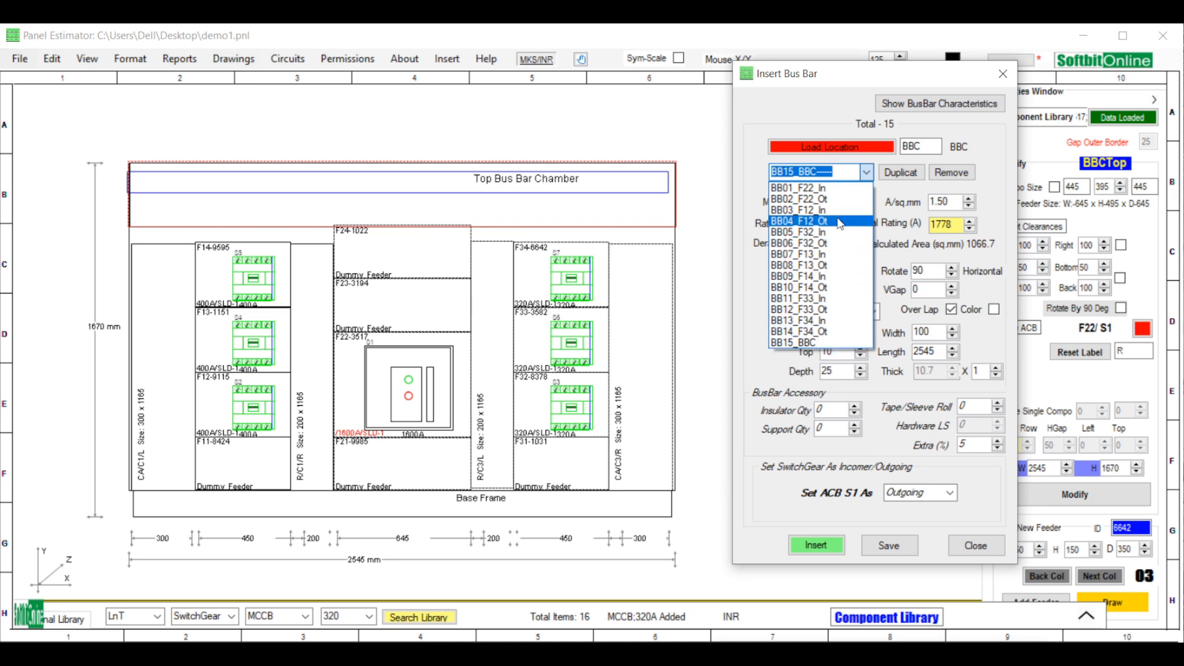
pyautogui.click(809, 342)
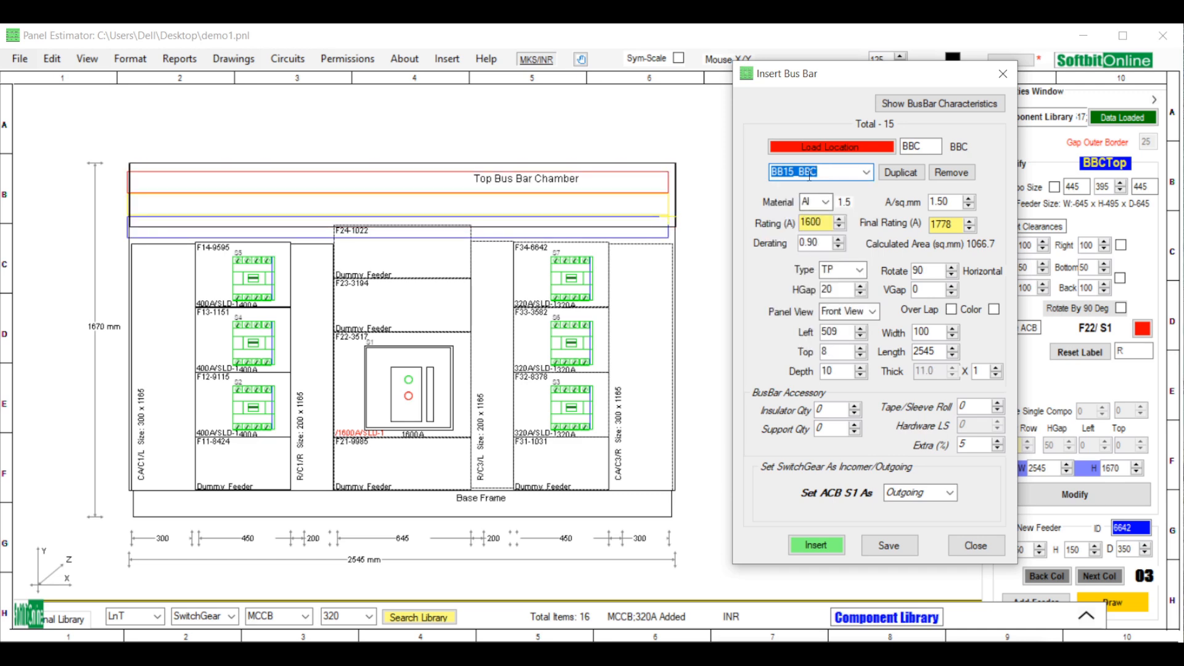
pyautogui.click(952, 310)
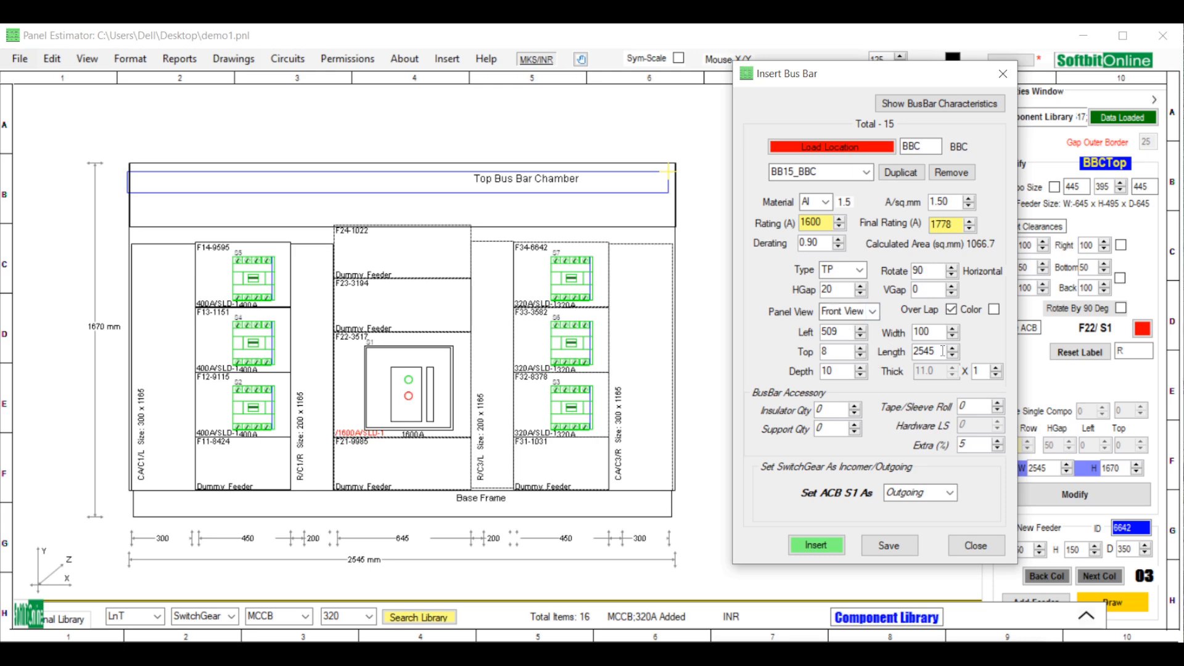
pyautogui.scroll(-6, 940, 351)
pyautogui.scroll(-6, 845, 331)
pyautogui.scroll(3, 844, 349)
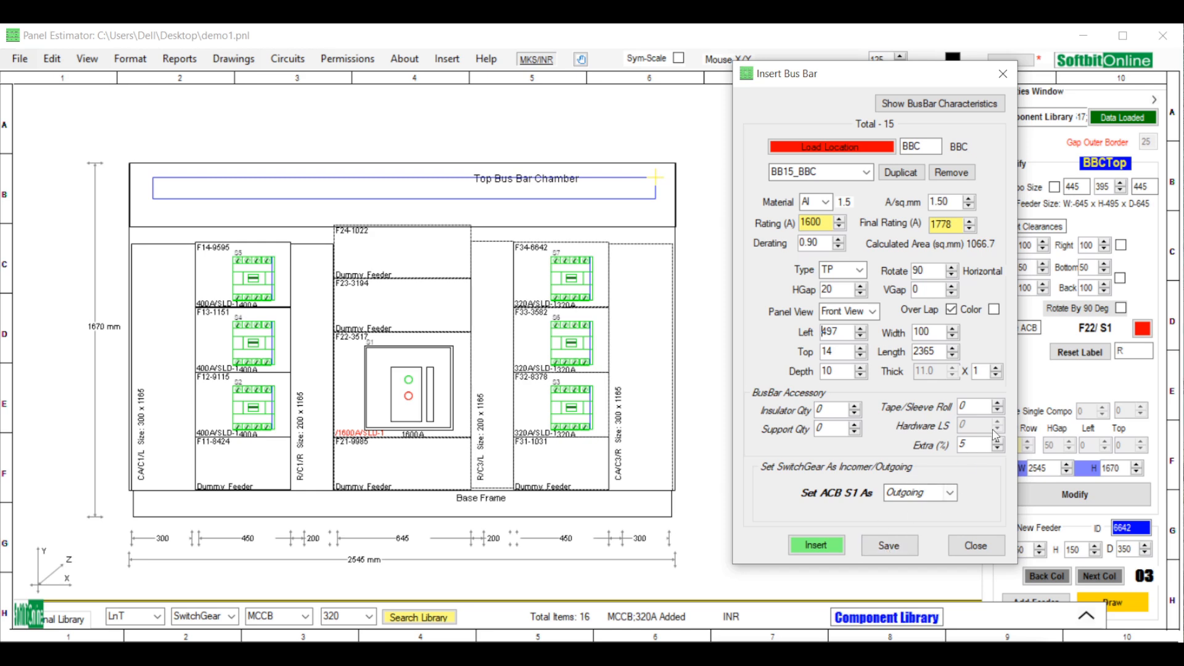
pyautogui.click(890, 547)
# Insert a 1200 A aluminium TP vertical bus bar for the riser beside column 1.
pyautogui.click(308, 345)
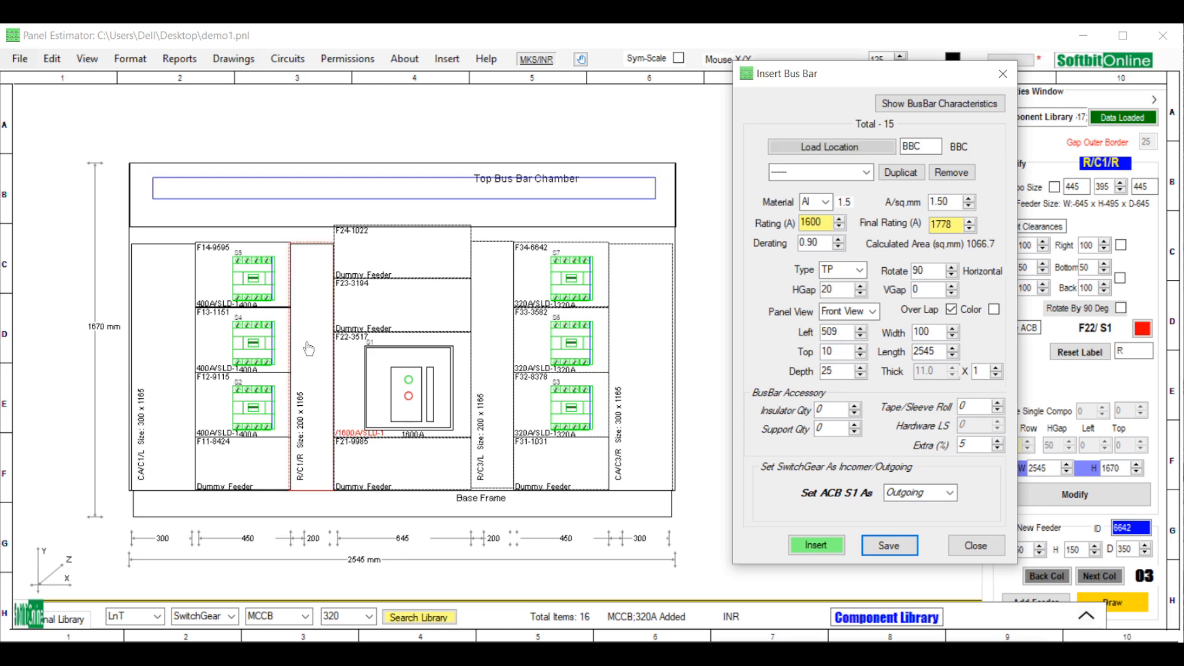
pyautogui.click(823, 224)
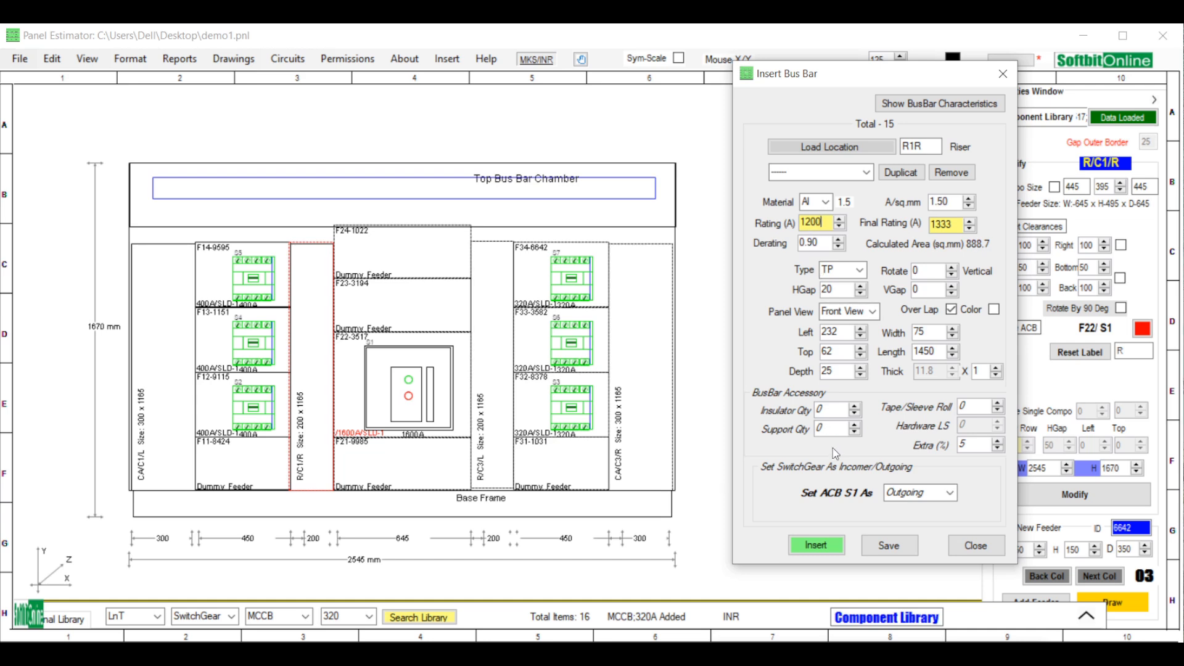
pyautogui.click(814, 544)
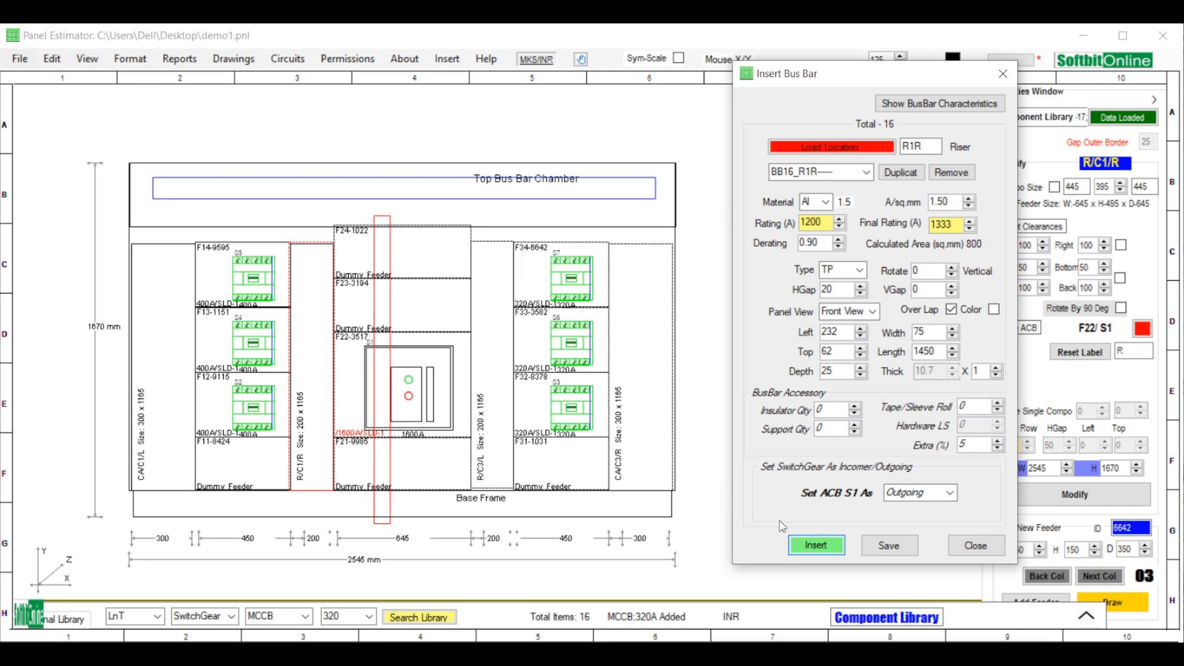
# Overlap the column 1 riser bus bar's phases, set its length to 1120 and left to 169, and save it.
pyautogui.click(866, 172)
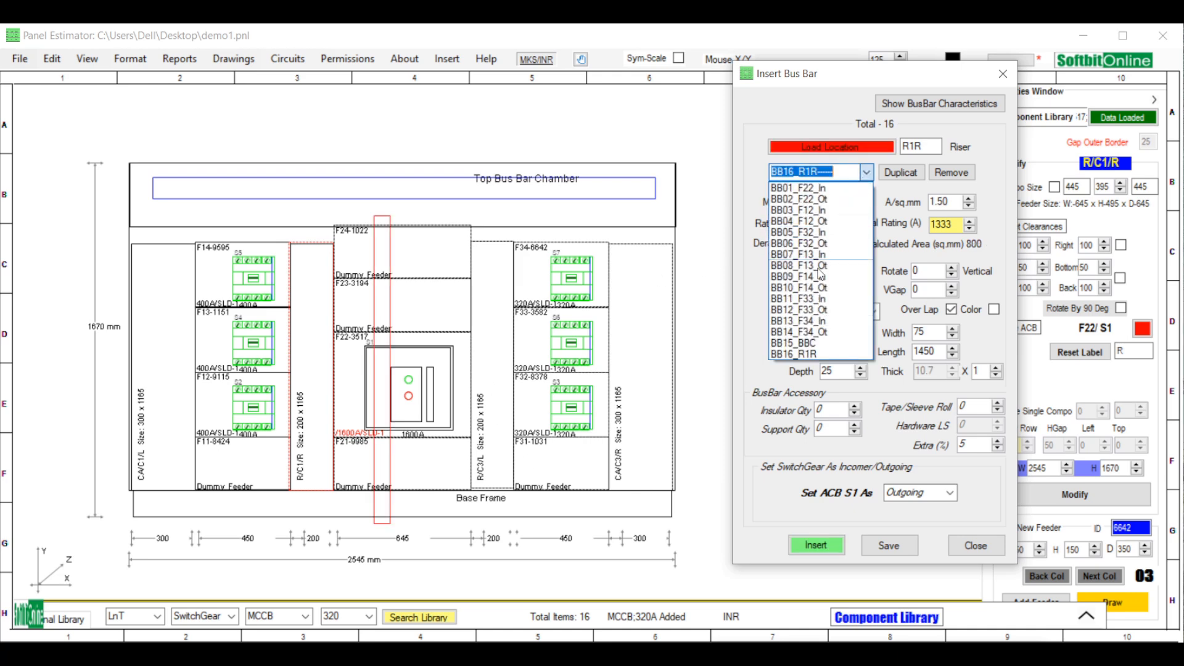
pyautogui.click(802, 354)
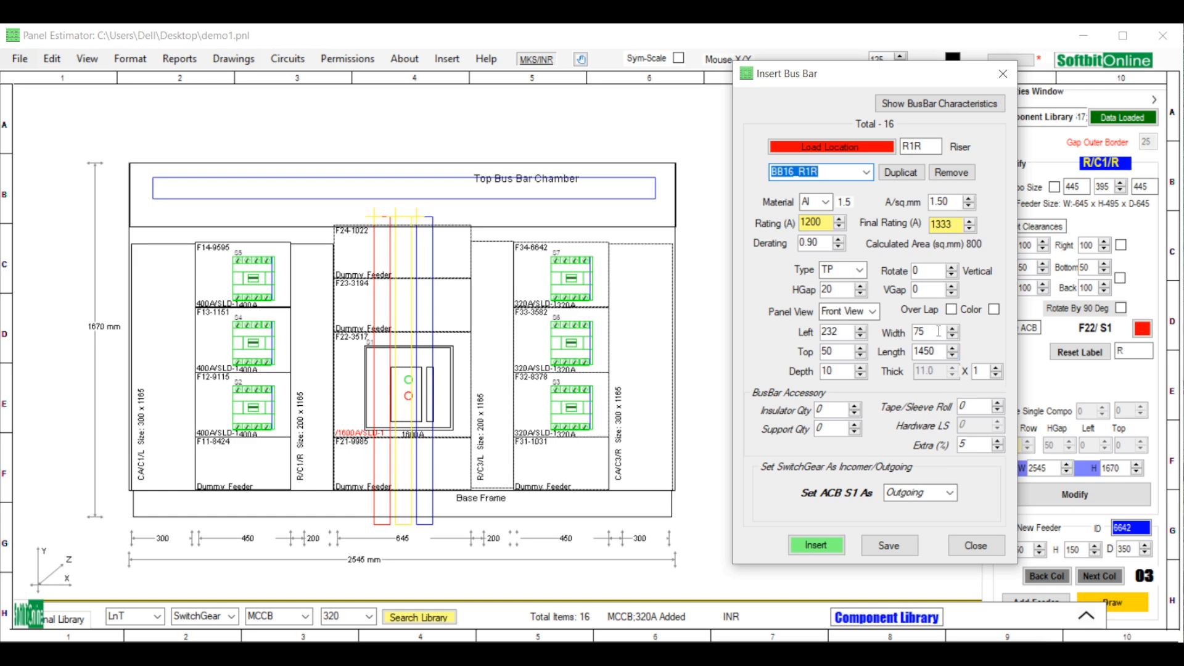
pyautogui.click(952, 310)
pyautogui.scroll(-11, 935, 351)
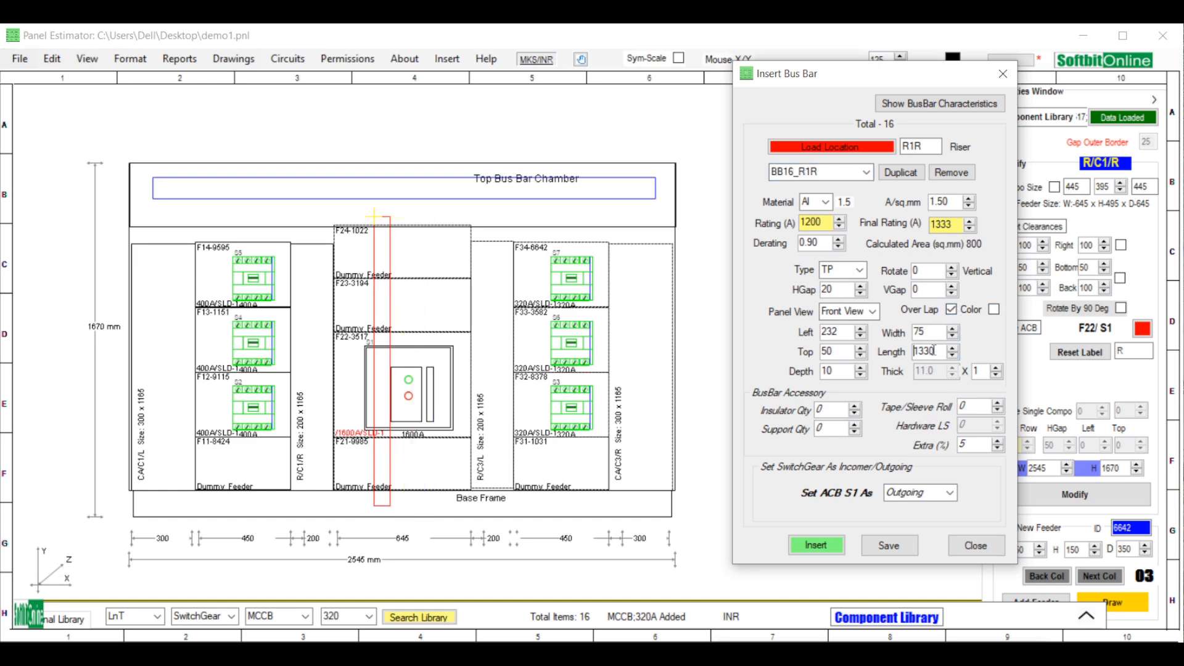
pyautogui.scroll(-9, 843, 333)
pyautogui.scroll(-4, 838, 333)
pyautogui.click(889, 546)
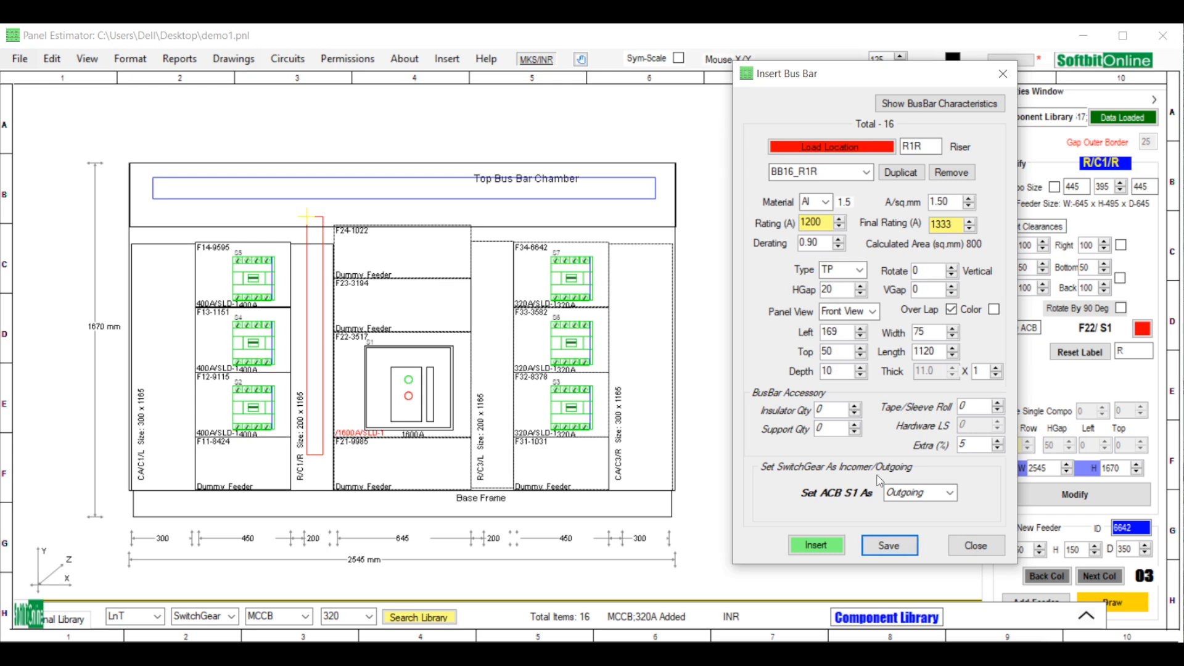
# Insert a 960 A aluminium TP vertical bus bar for the riser beside column 3.
pyautogui.click(501, 322)
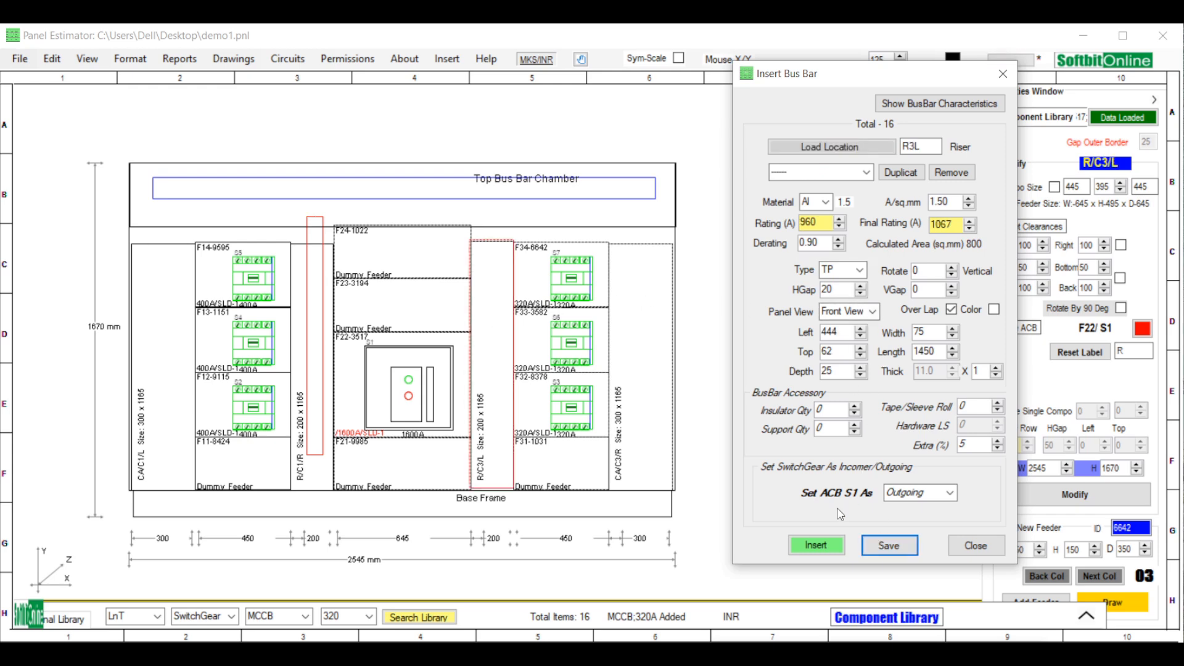
pyautogui.click(821, 545)
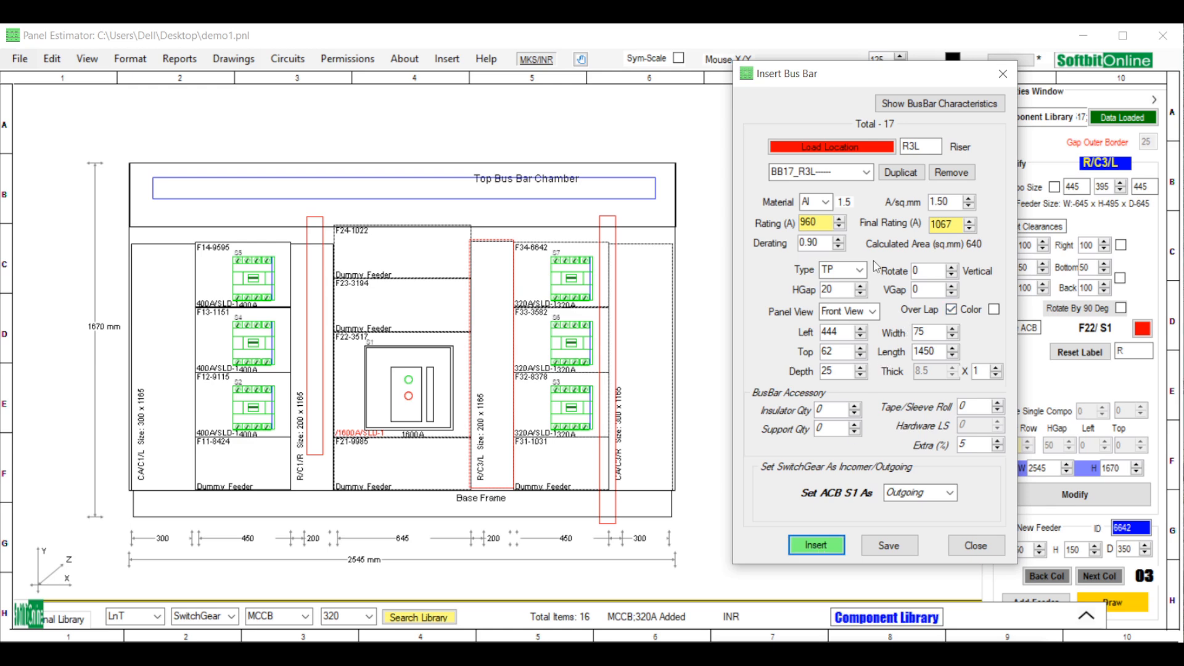
# Overlap the column 3 riser bus bar's phases, set its left to 336 and length to 1090, save it and finish inserting bus bars.
pyautogui.click(867, 172)
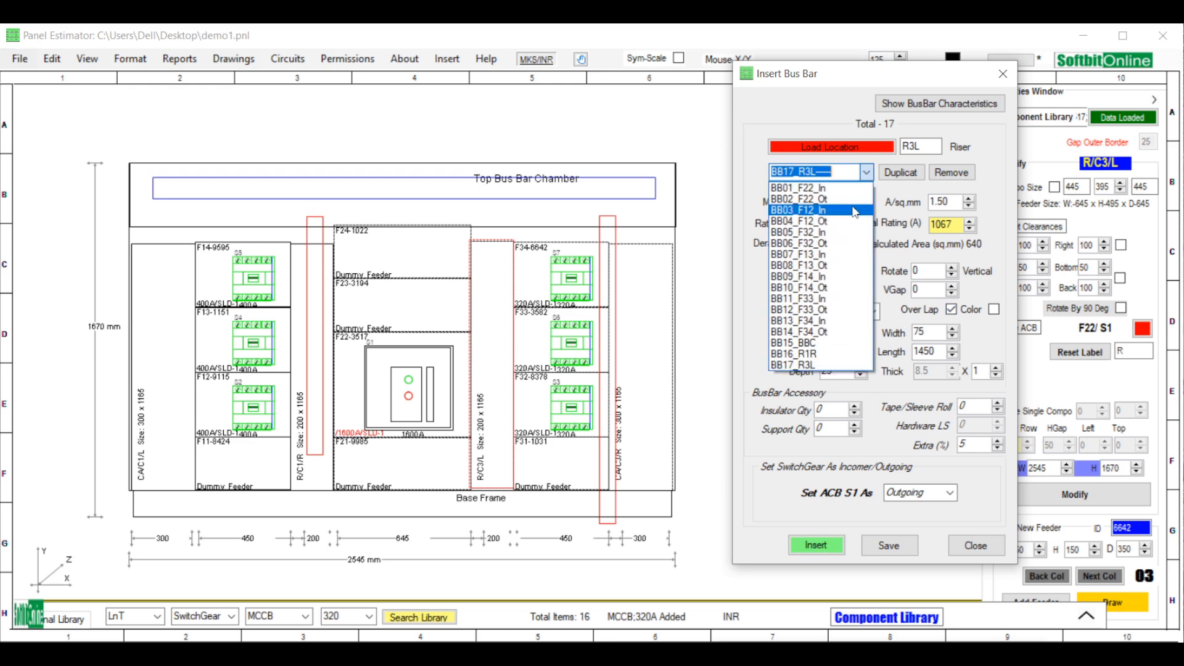
pyautogui.click(807, 366)
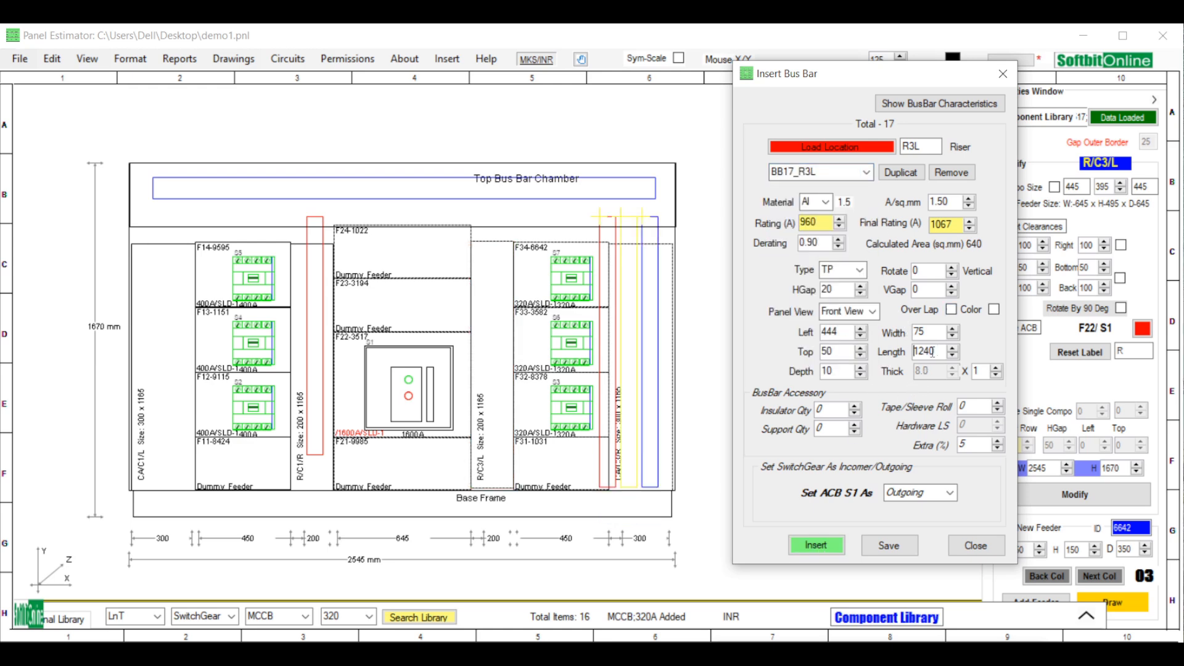
pyautogui.click(951, 309)
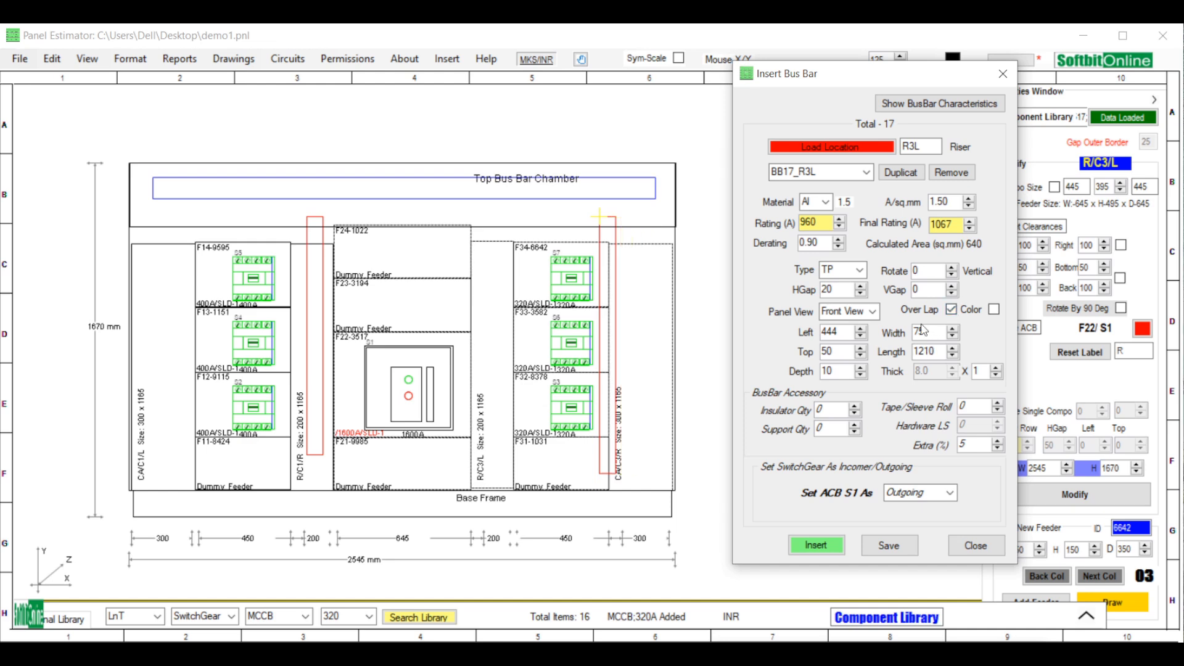
pyautogui.scroll(-19, 843, 330)
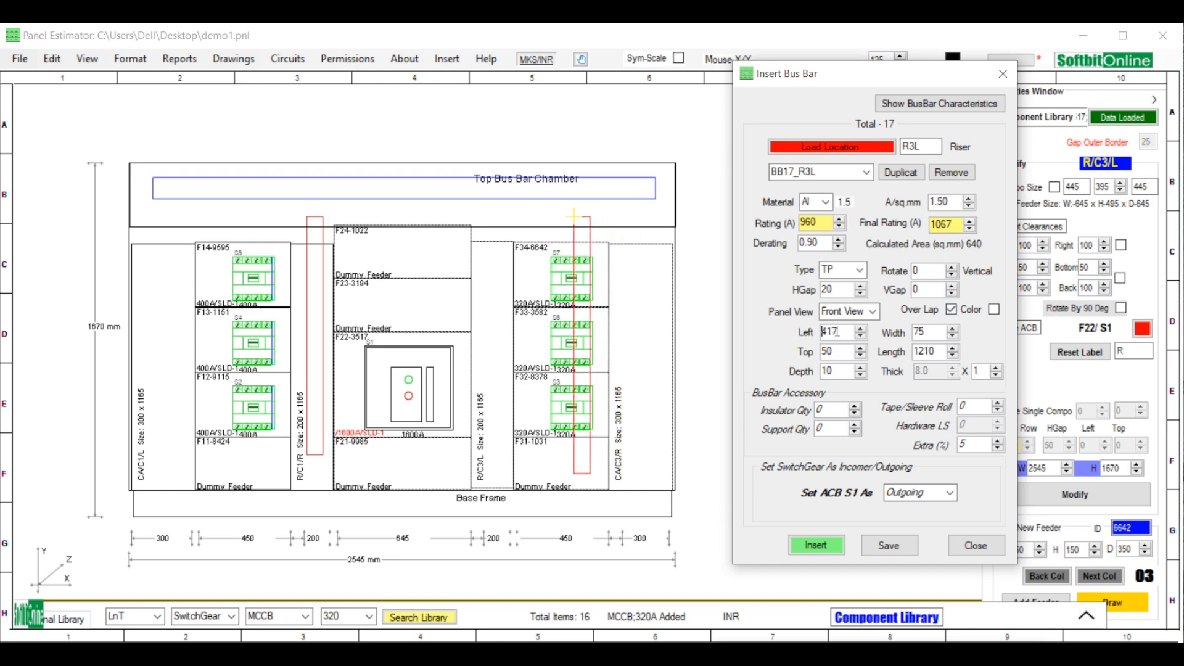
pyautogui.scroll(-17, 835, 331)
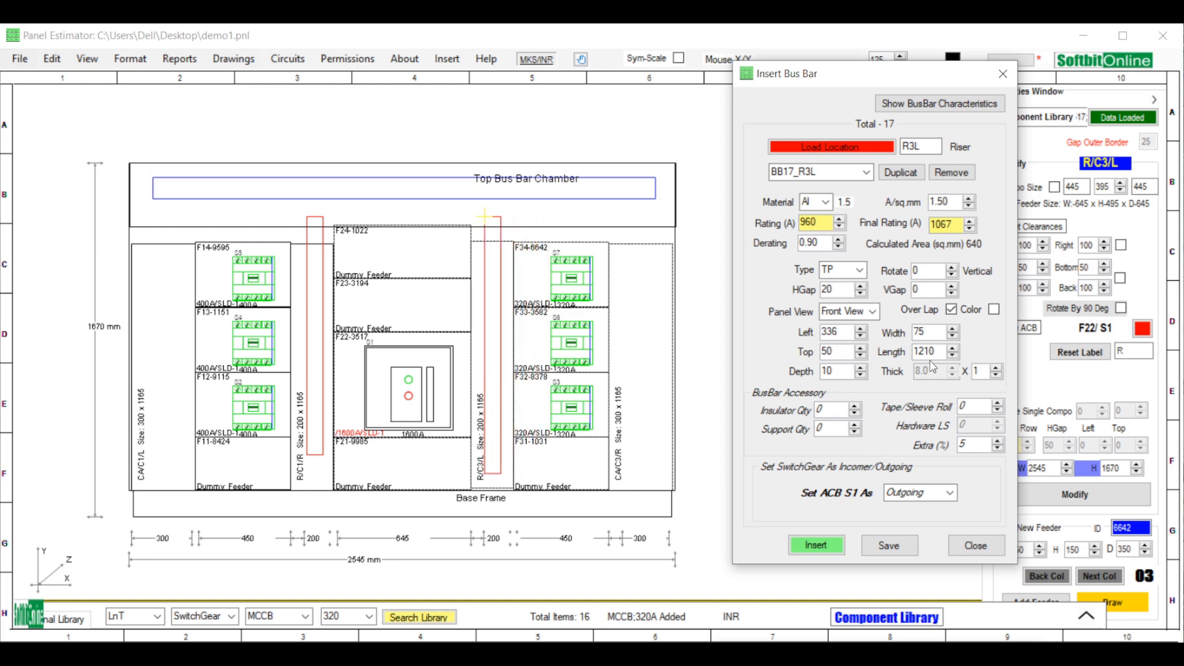
pyautogui.scroll(-12, 935, 351)
pyautogui.click(898, 545)
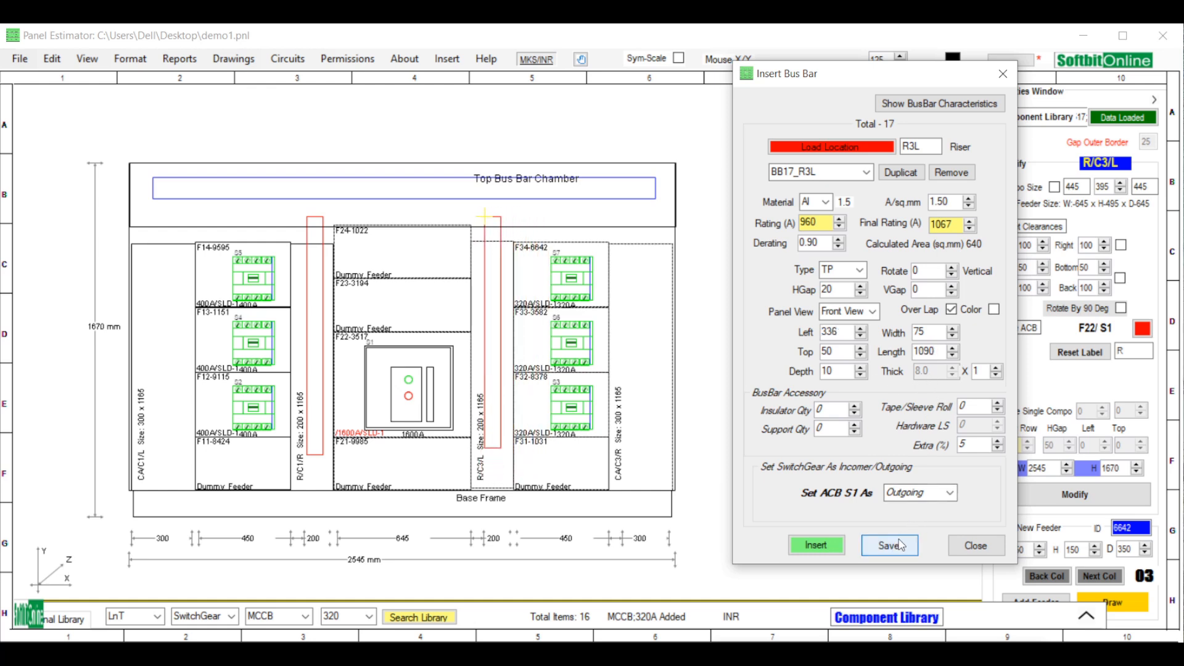
pyautogui.click(953, 555)
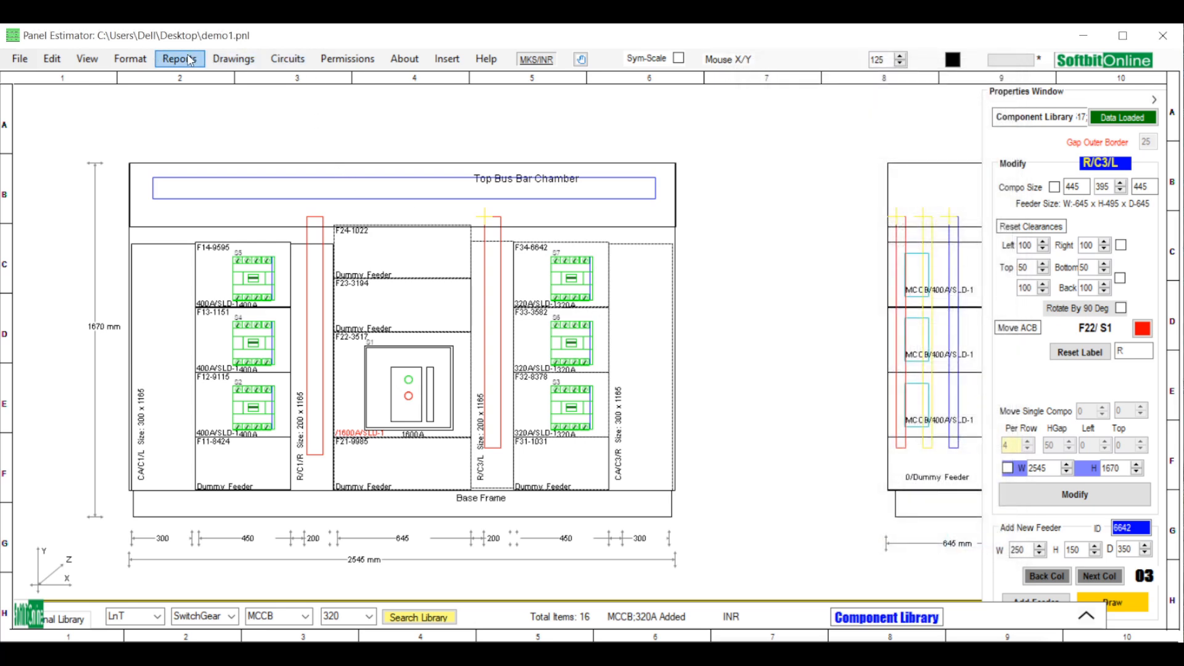
# Review the bus bar costing data sheet, including each bar's size, length, weight and the grand total.
pyautogui.click(180, 58)
pyautogui.click(209, 121)
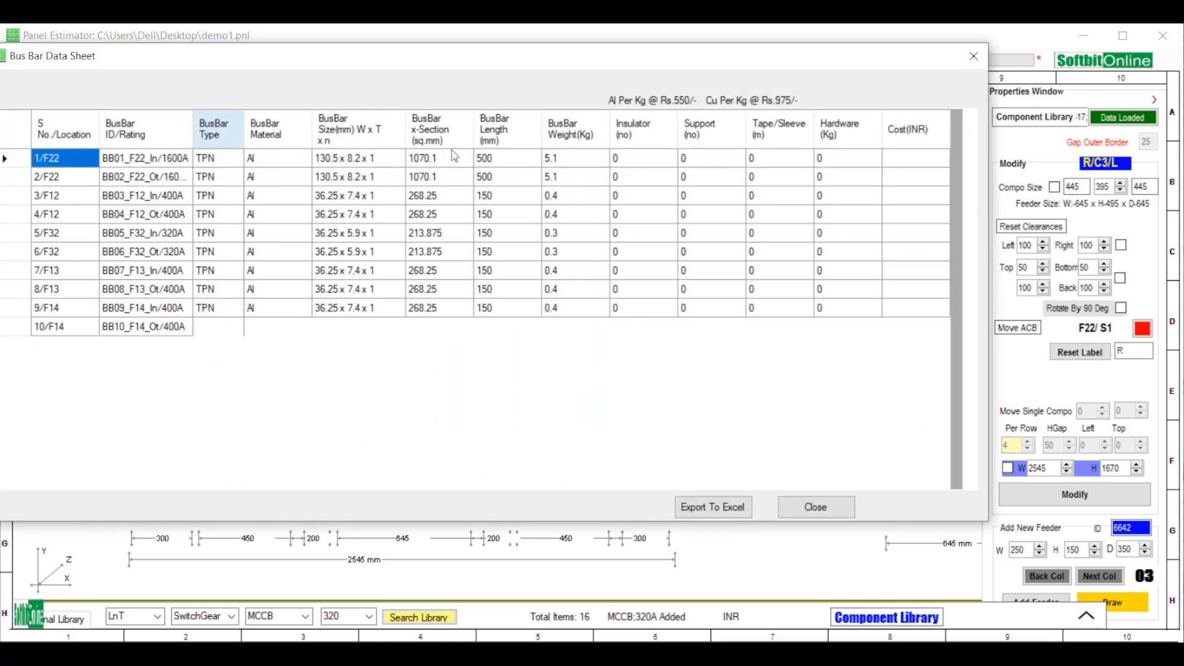
pyautogui.moveTo(576, 74); pyautogui.dragTo(654, 94)
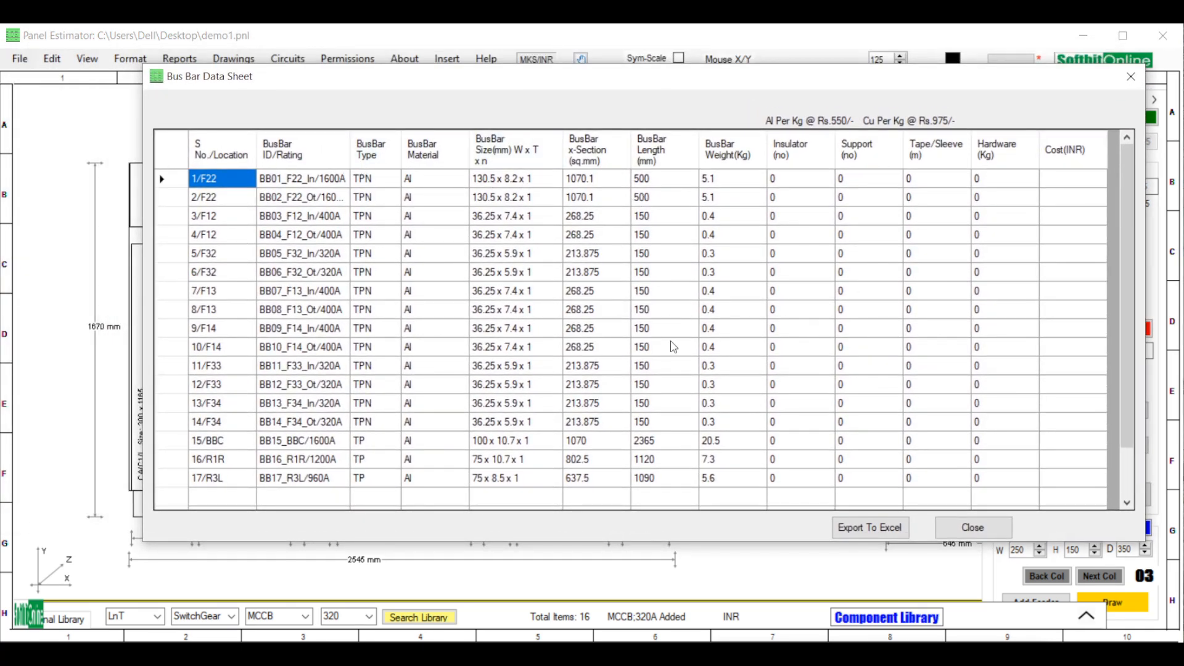
pyautogui.scroll(-1, 641, 317)
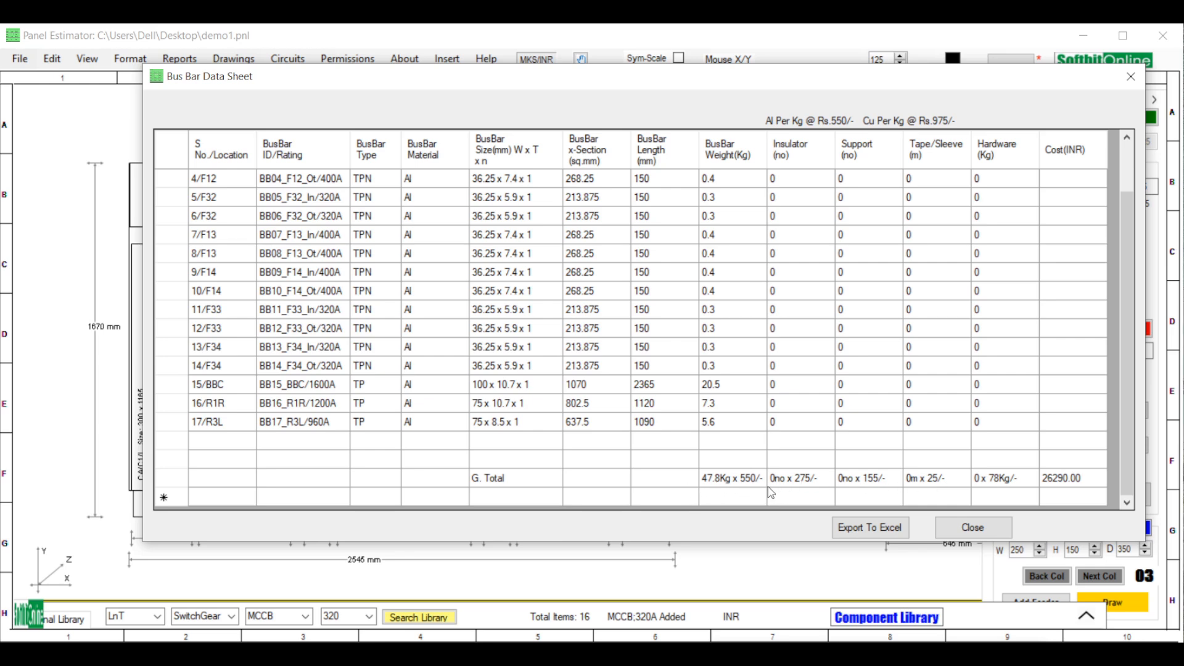
pyautogui.click(959, 529)
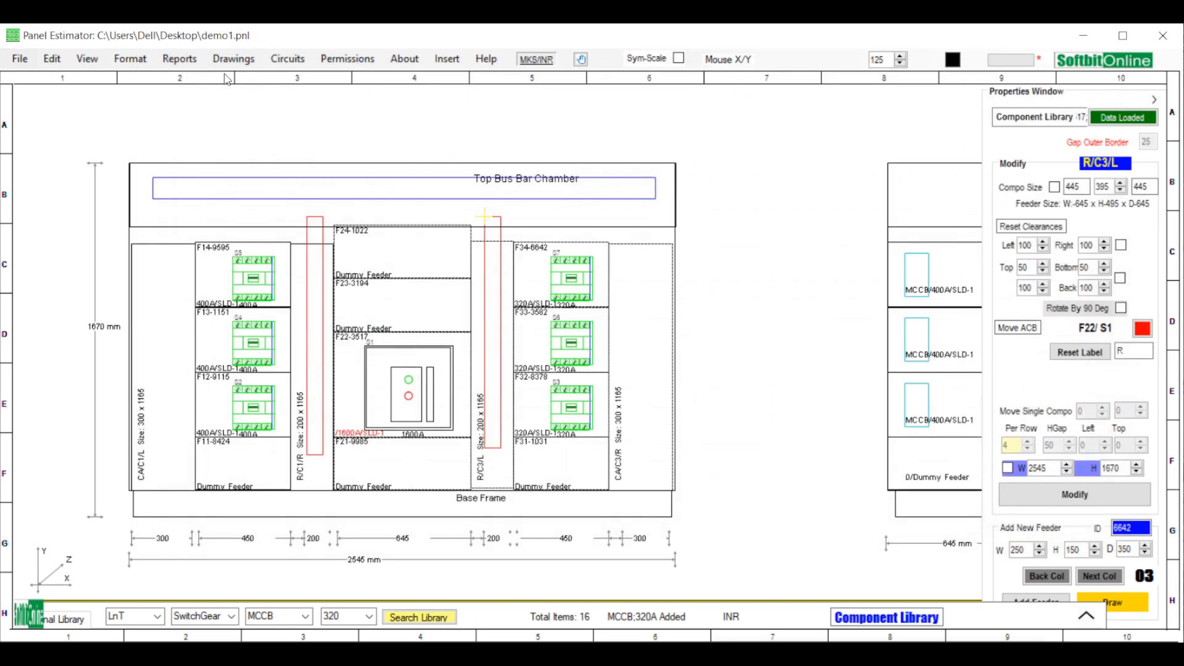
# Review the control and power cable costing report and the feeder type options available for modifying its cable data.
pyautogui.click(179, 59)
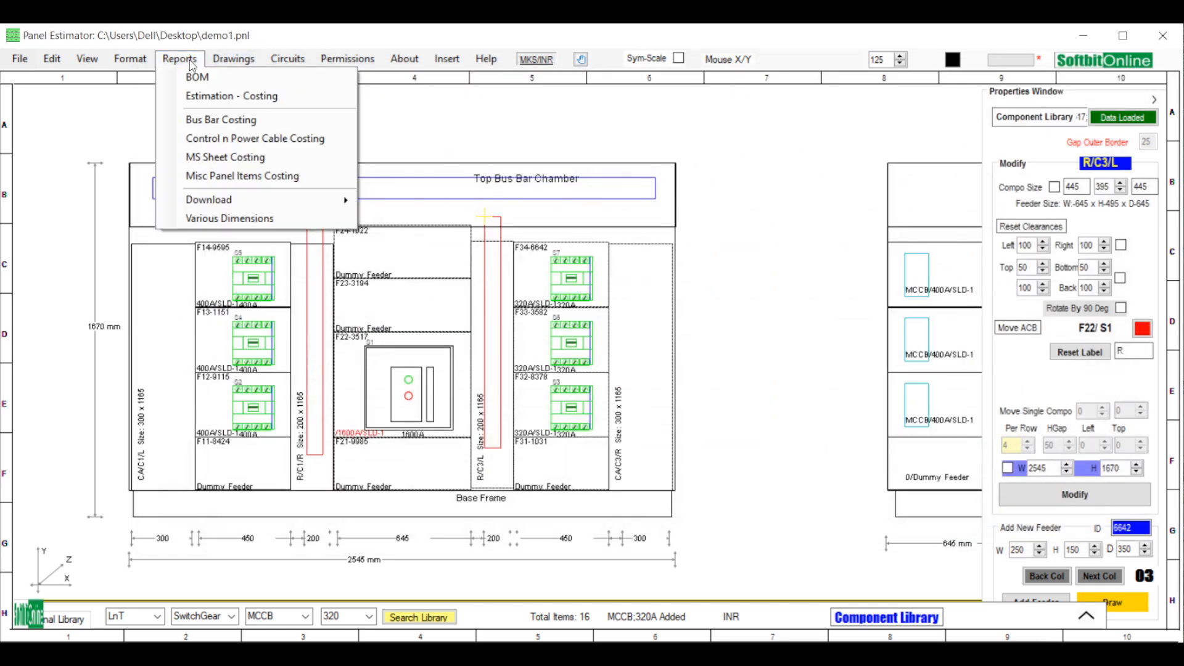
pyautogui.click(215, 142)
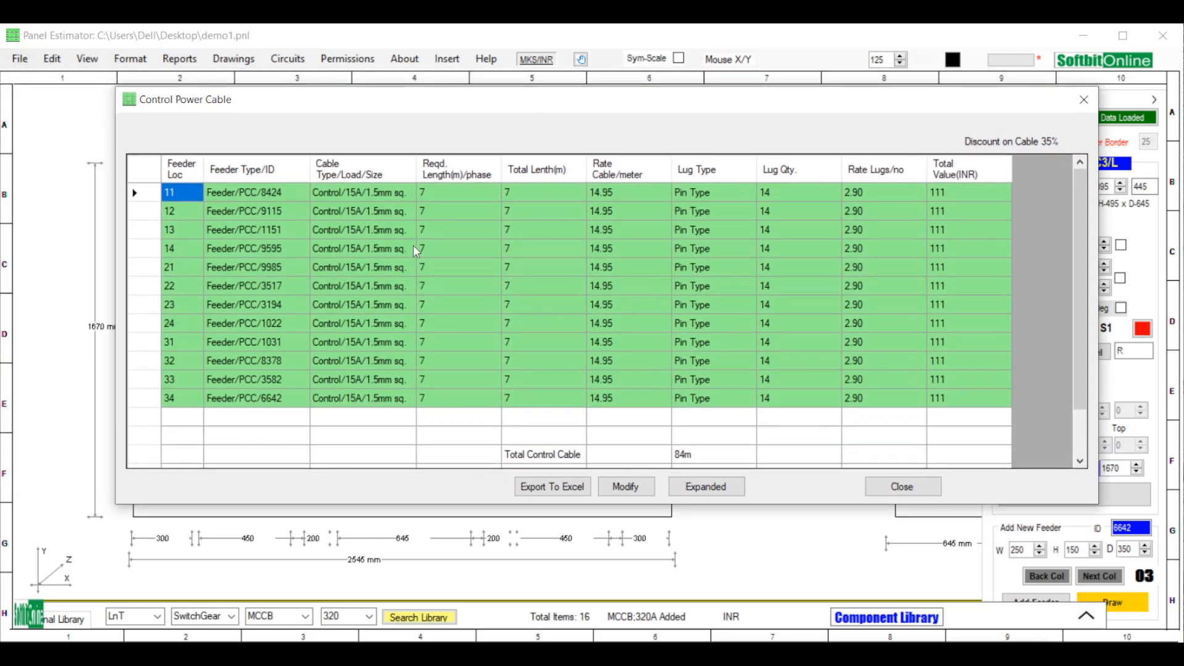
pyautogui.click(626, 486)
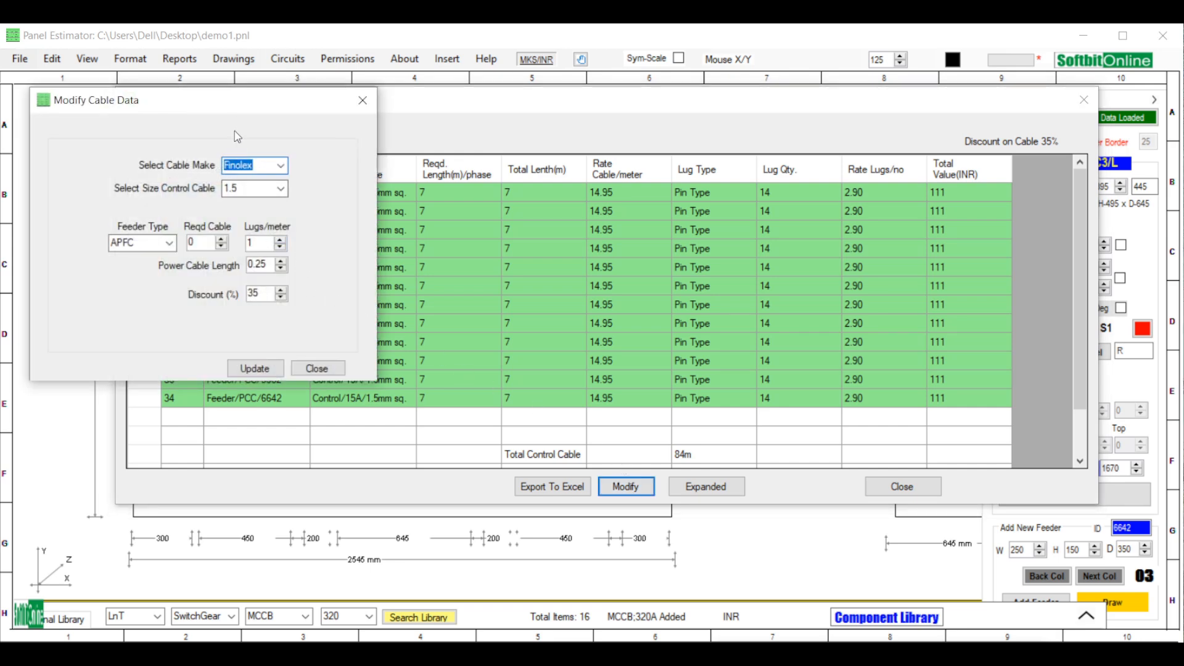
pyautogui.click(396, 290)
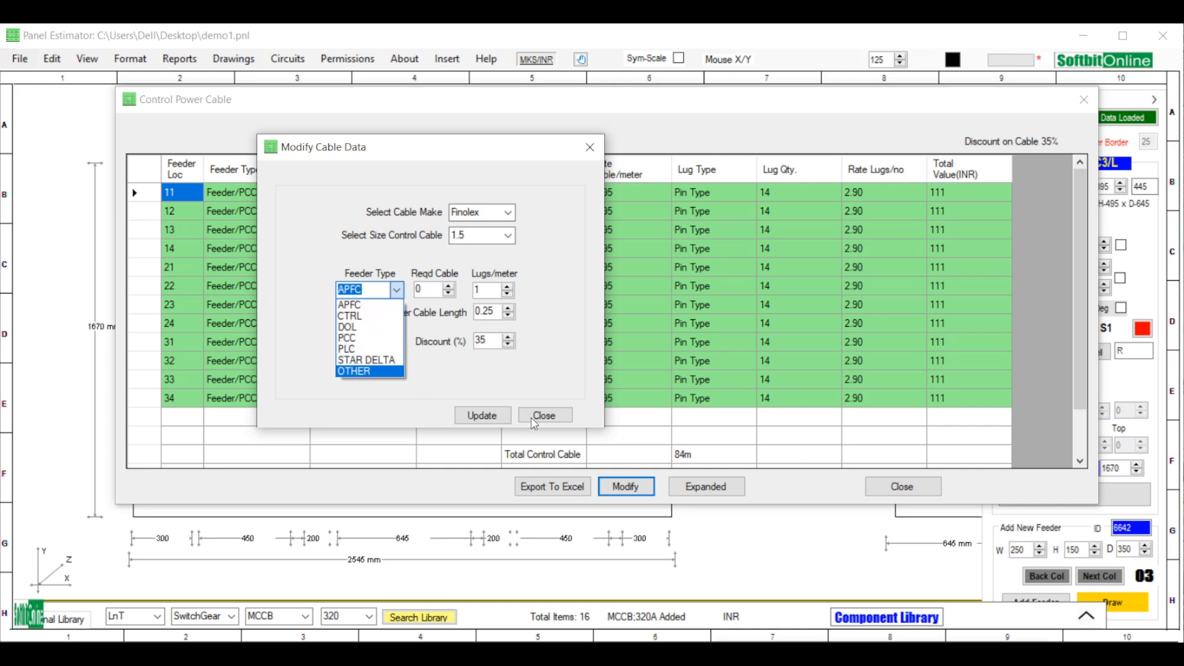
pyautogui.click(433, 289)
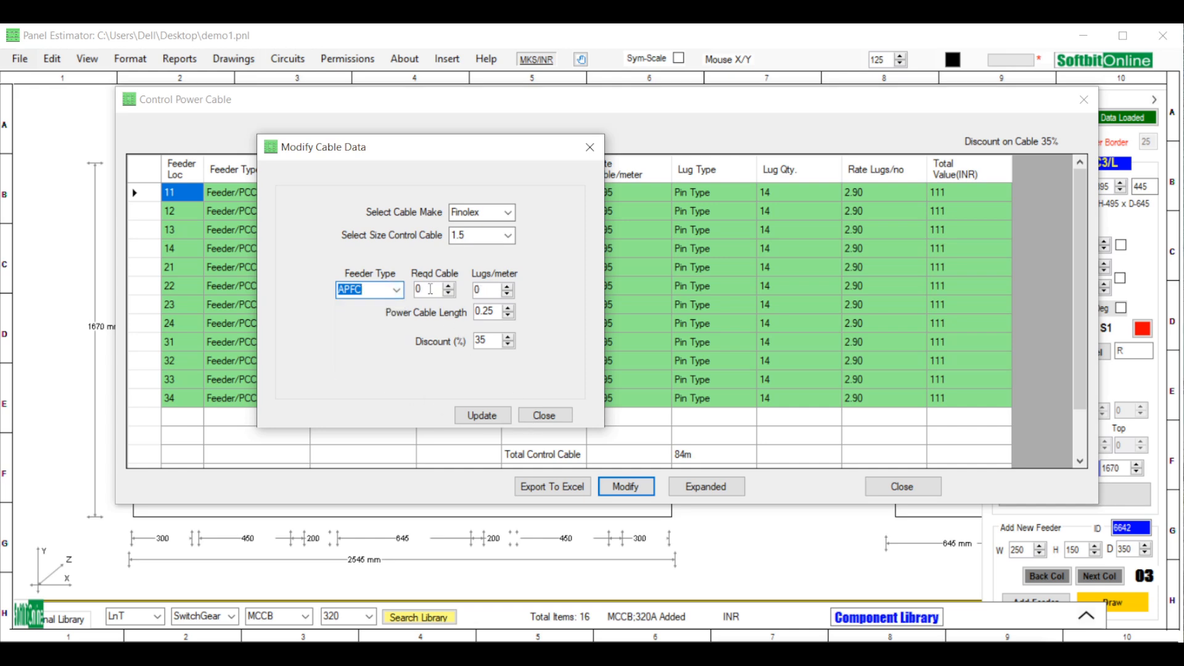
pyautogui.click(548, 411)
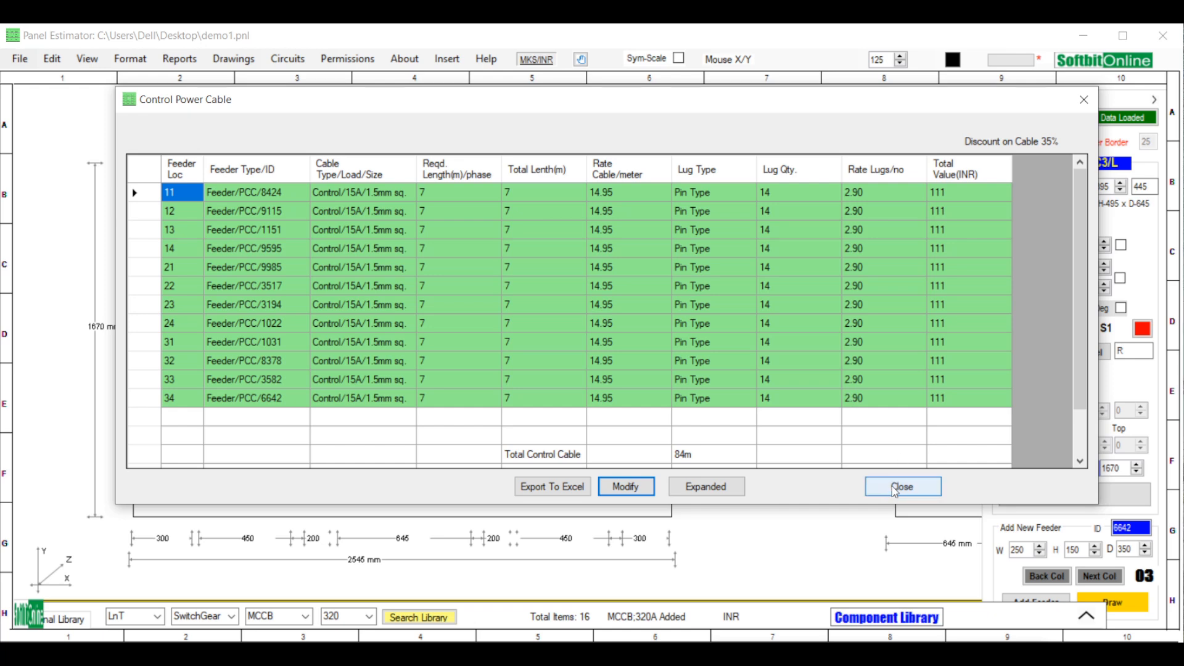
pyautogui.click(896, 490)
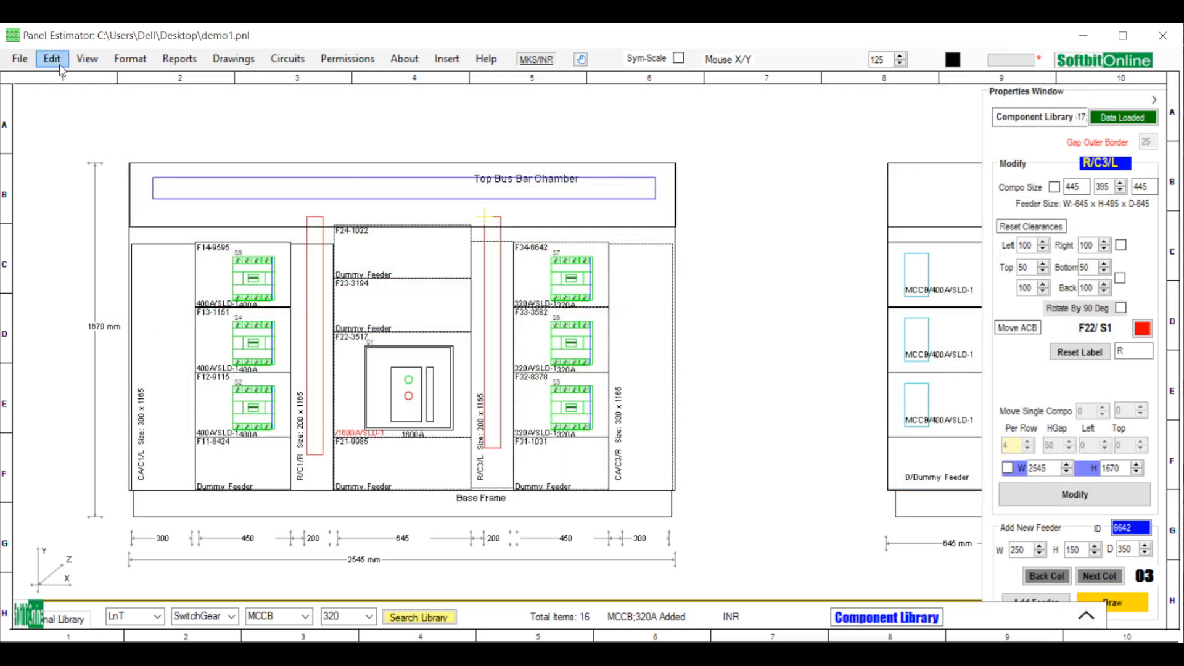
# Set the default rating below which cable is added to 300 A and update the defaults.
pyautogui.click(55, 61)
pyautogui.click(86, 162)
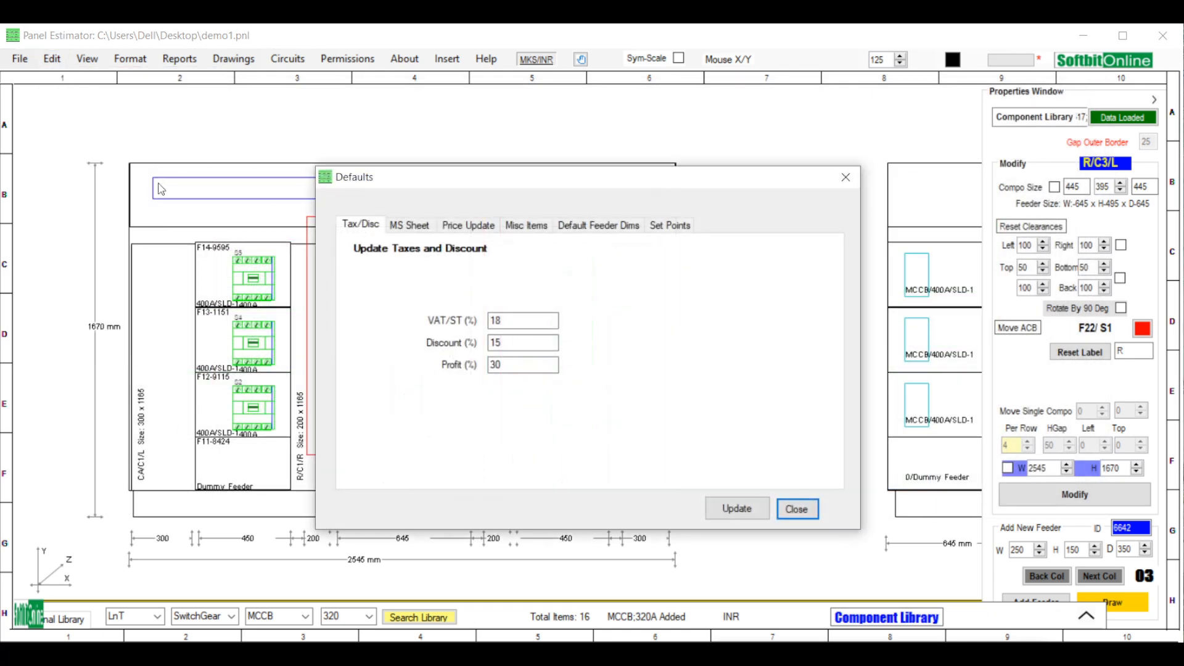
pyautogui.click(670, 225)
pyautogui.doubleClick(586, 319)
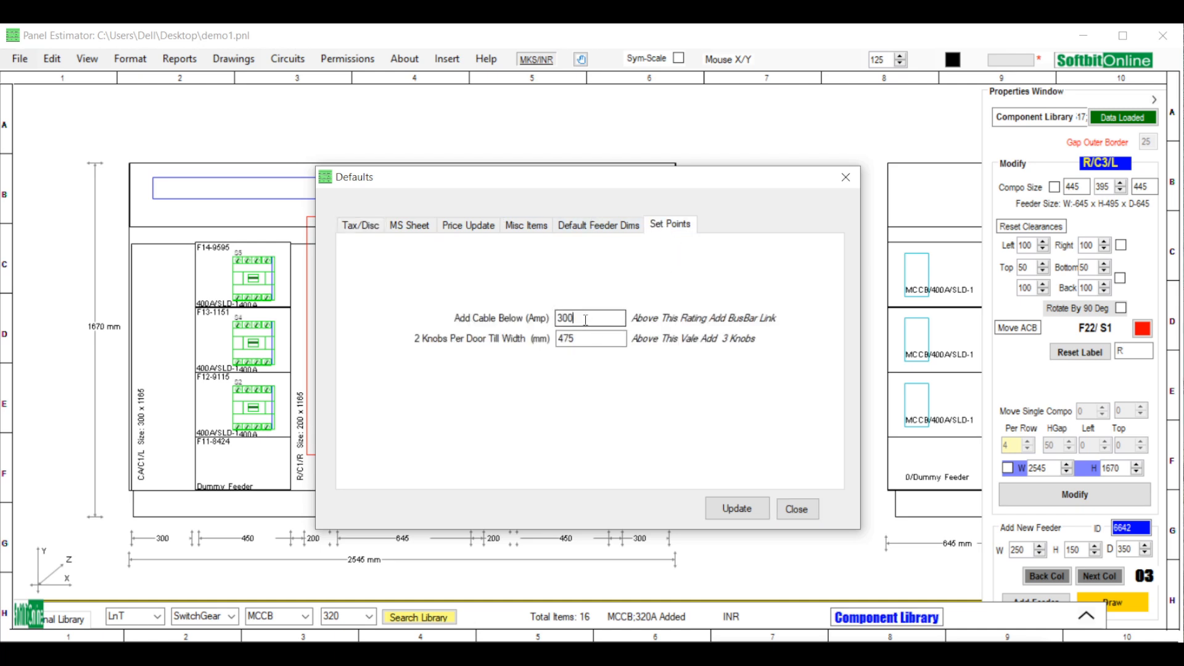
pyautogui.click(587, 318)
pyautogui.doubleClick(565, 318)
pyautogui.write('300')
pyautogui.click(727, 509)
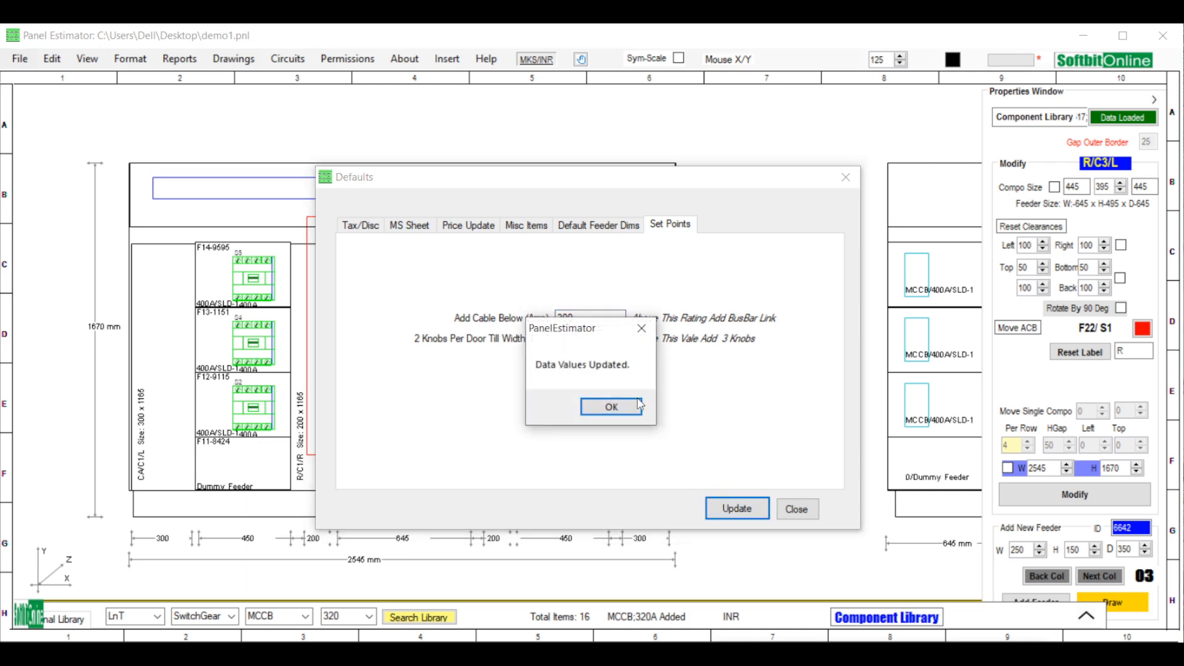
pyautogui.click(641, 406)
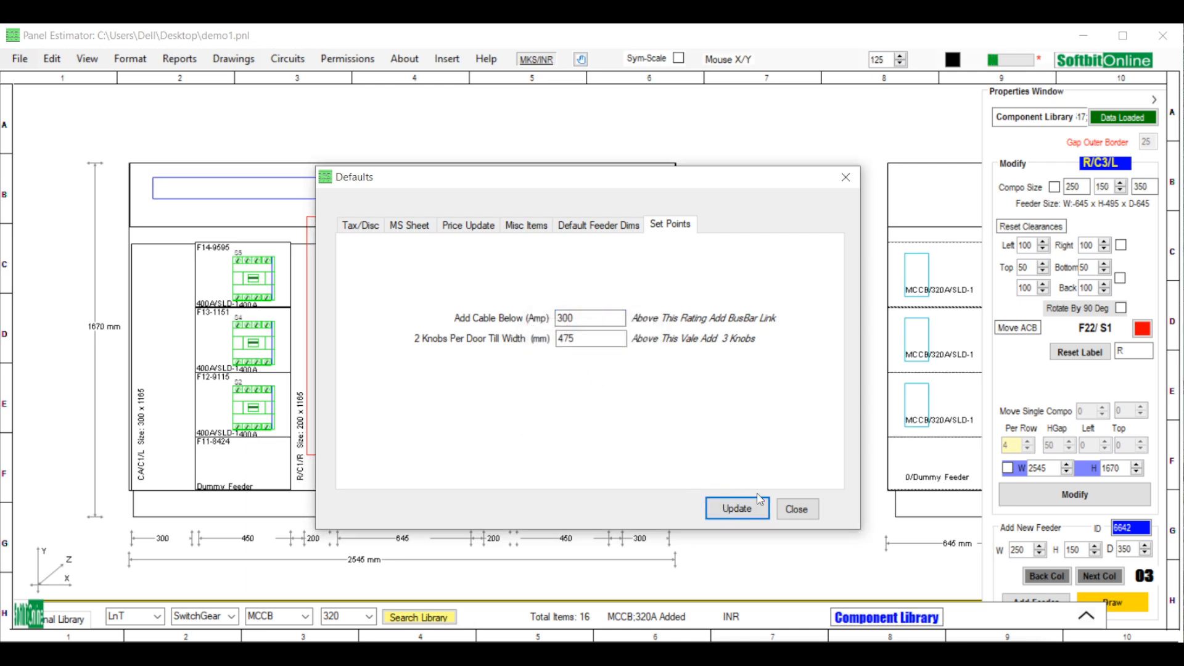
pyautogui.click(792, 510)
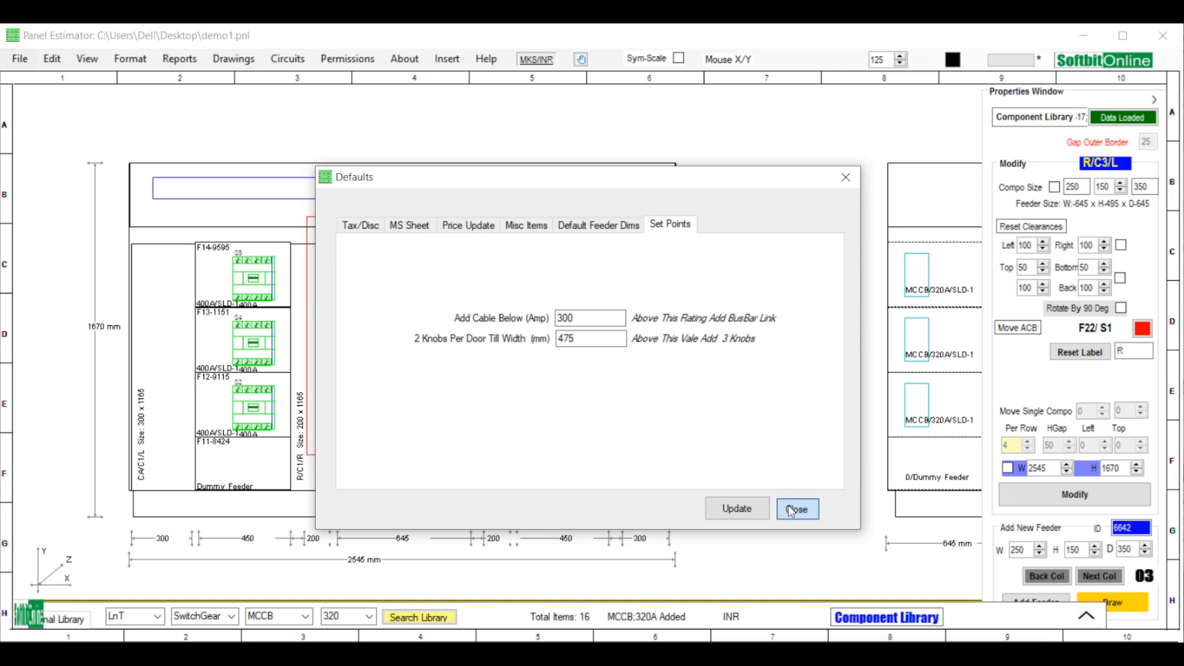
pyautogui.click(792, 511)
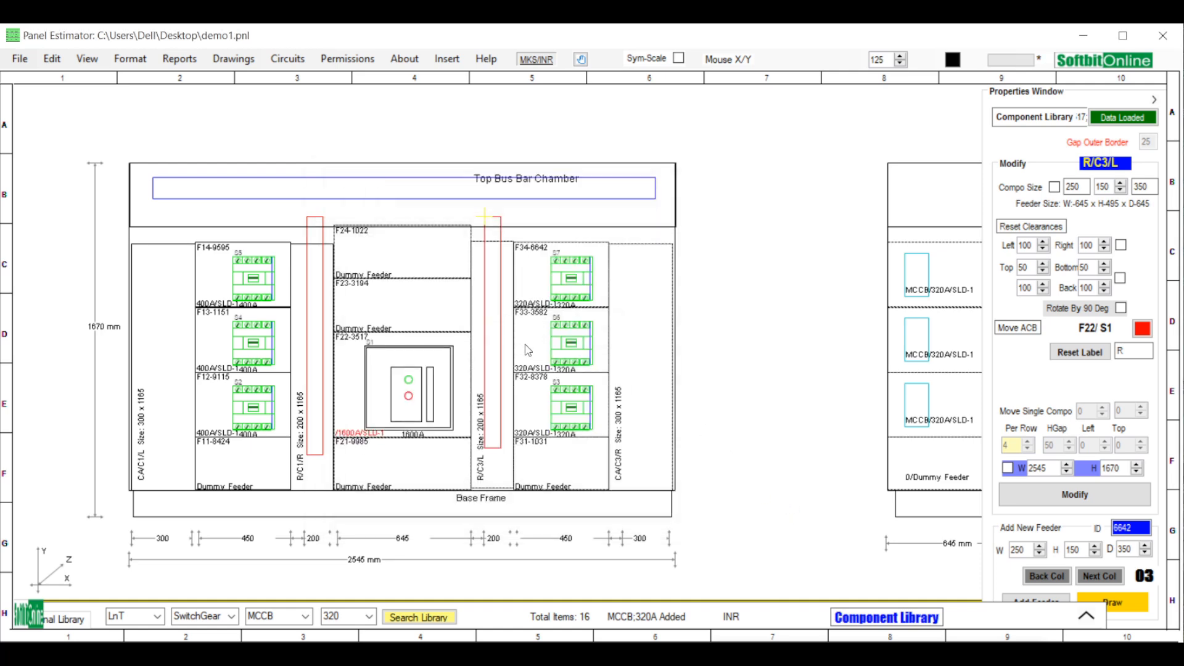
# Examine the MS sheet costing weights and the SWG choices for the main frame corner, partitions and doors.
pyautogui.click(181, 58)
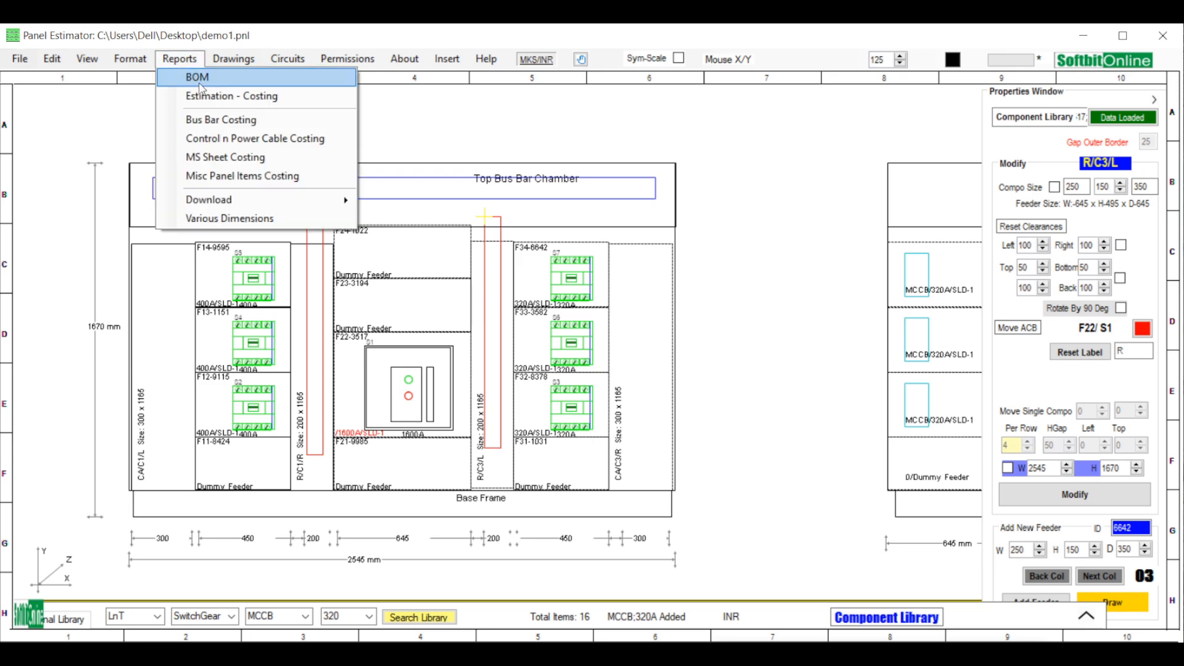
pyautogui.click(221, 156)
pyautogui.moveTo(333, 127); pyautogui.dragTo(599, 91)
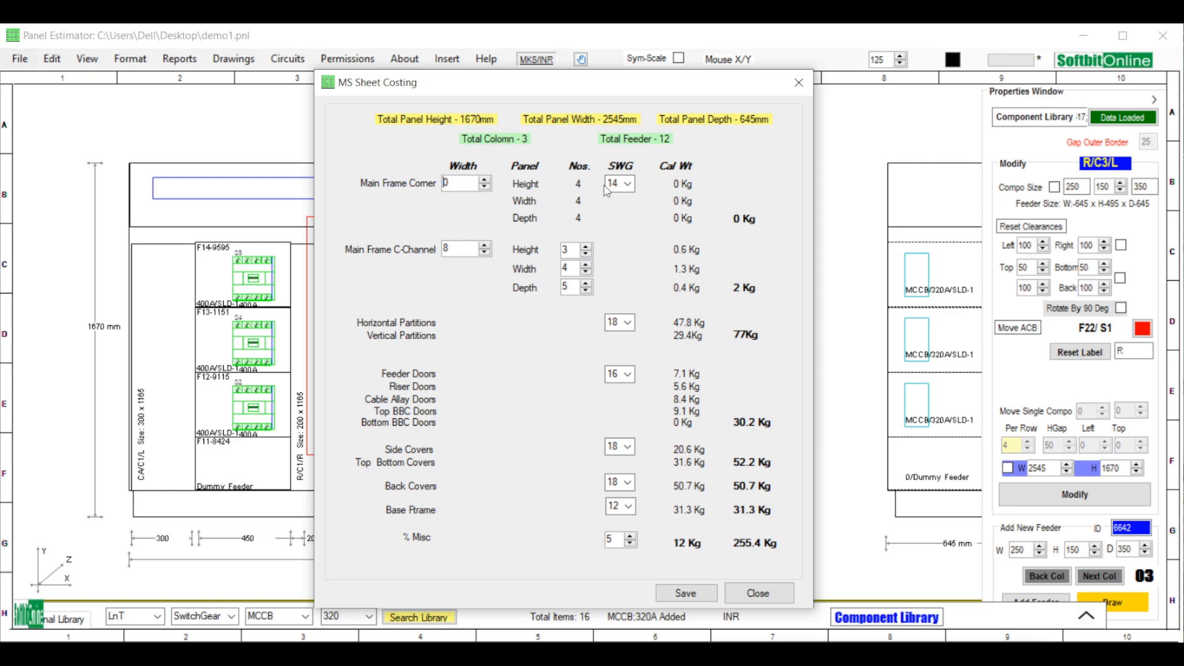
pyautogui.click(627, 184)
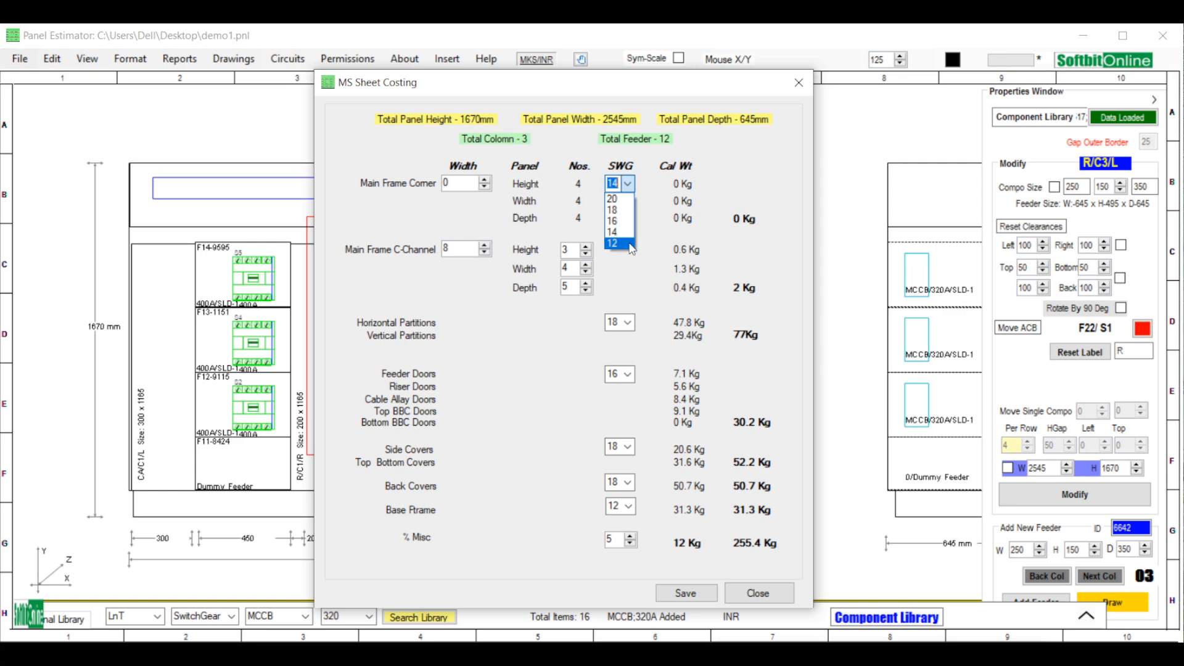
pyautogui.click(628, 185)
pyautogui.click(628, 322)
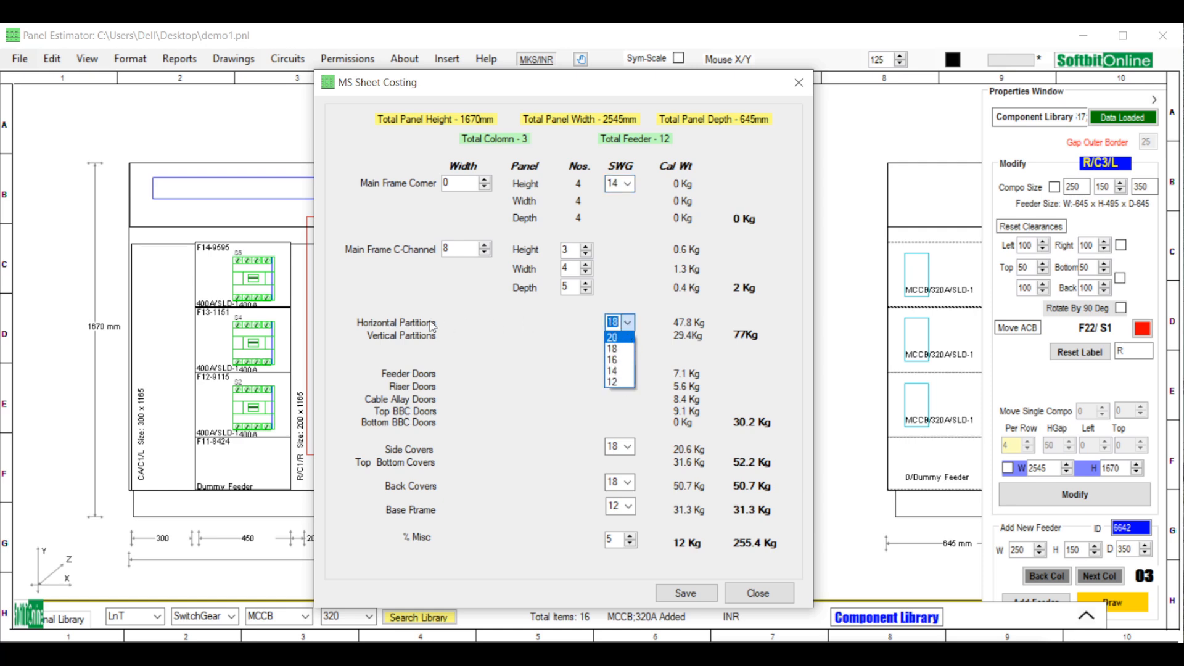
pyautogui.click(628, 323)
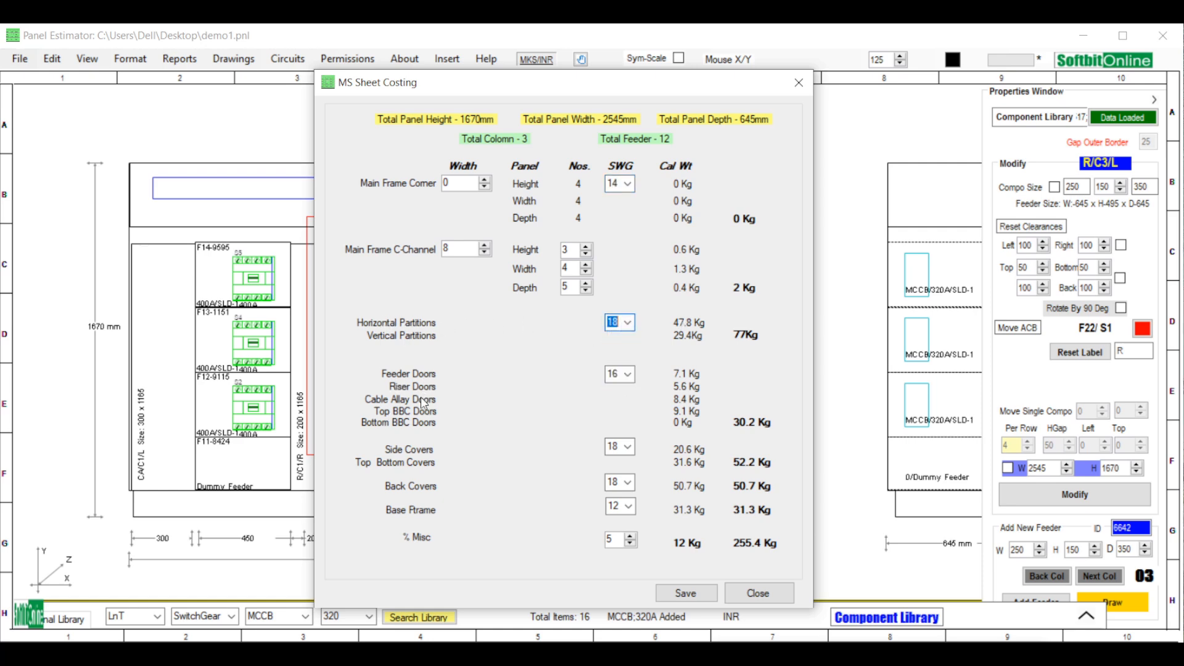
pyautogui.click(628, 374)
pyautogui.click(627, 375)
pyautogui.click(748, 598)
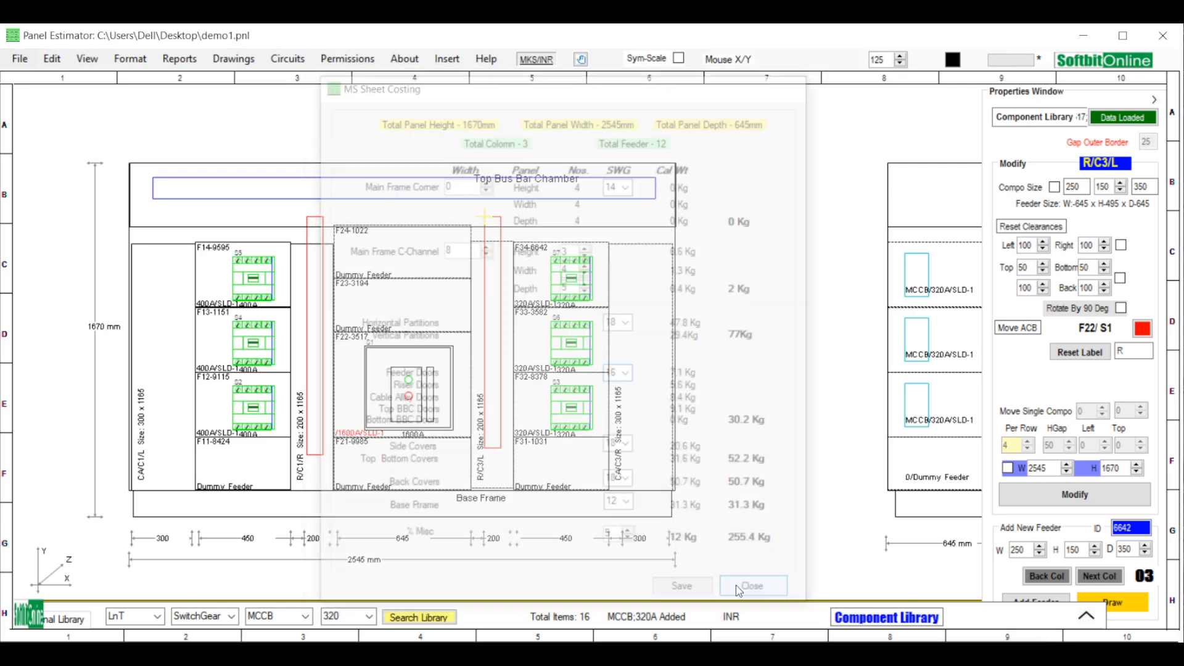
# Update the default component prices with a miscellaneous item cost of 2650.
pyautogui.click(54, 62)
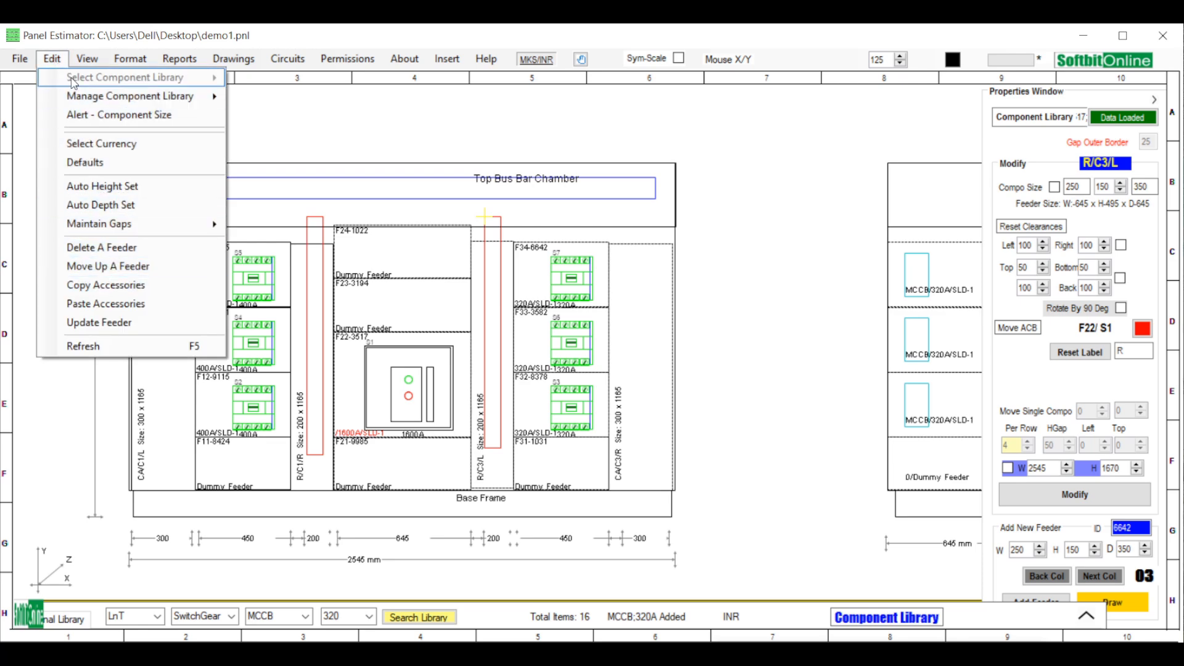
pyautogui.click(81, 162)
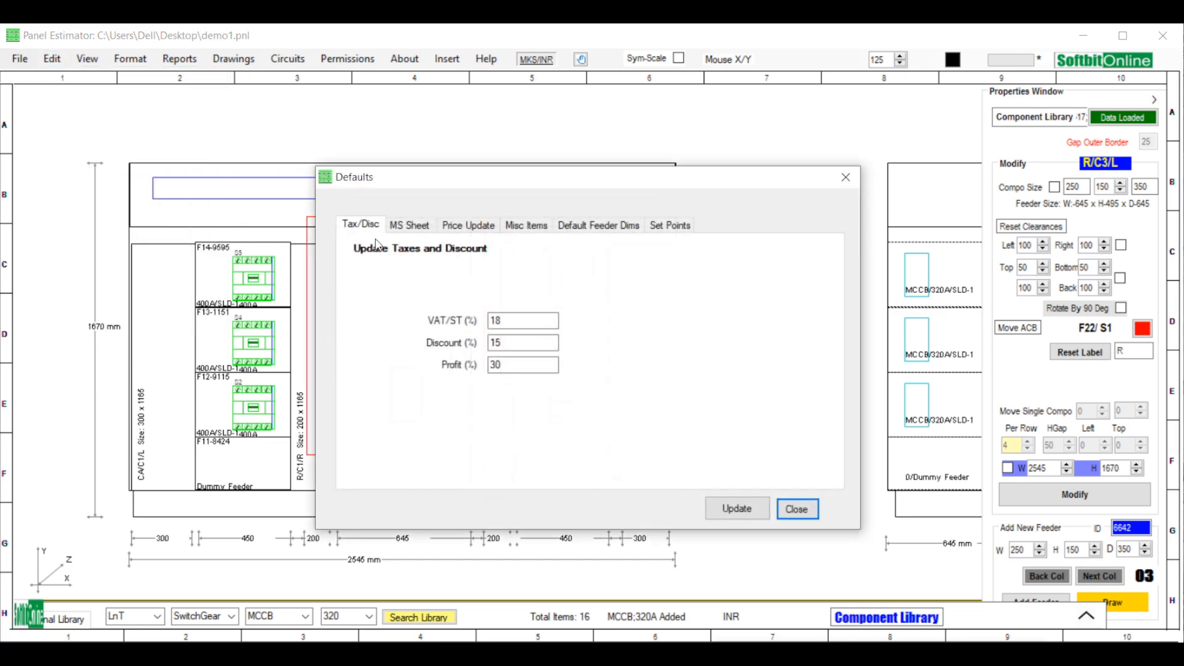
pyautogui.click(468, 225)
pyautogui.doubleClick(804, 289)
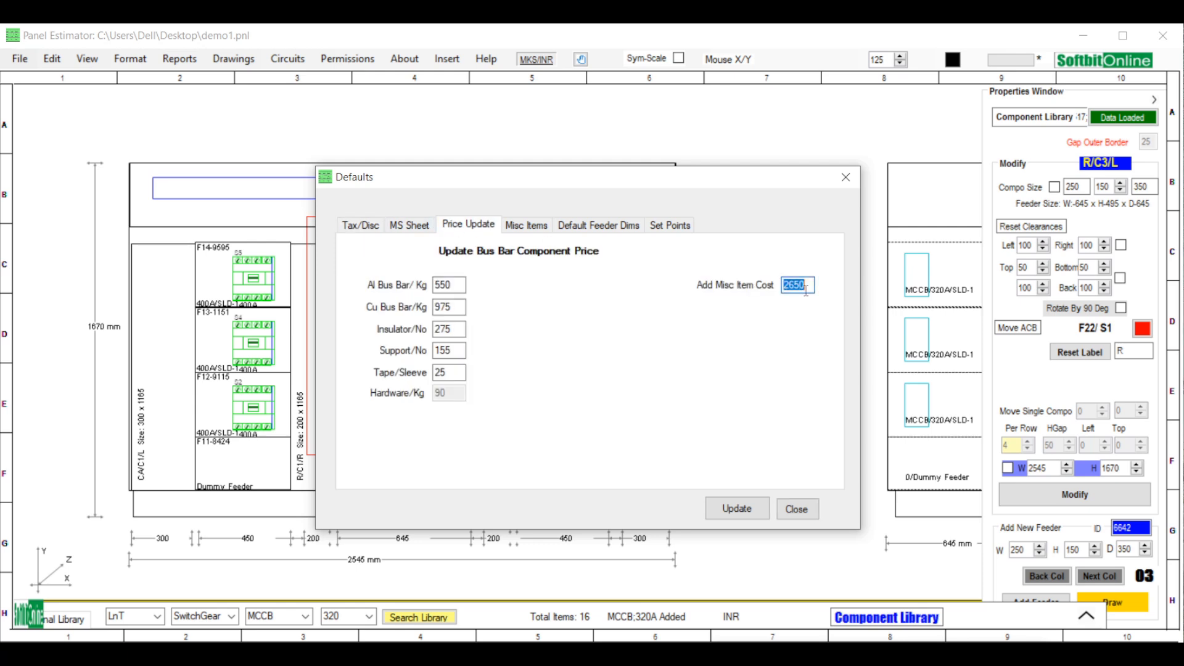
pyautogui.click(805, 287)
pyautogui.click(756, 514)
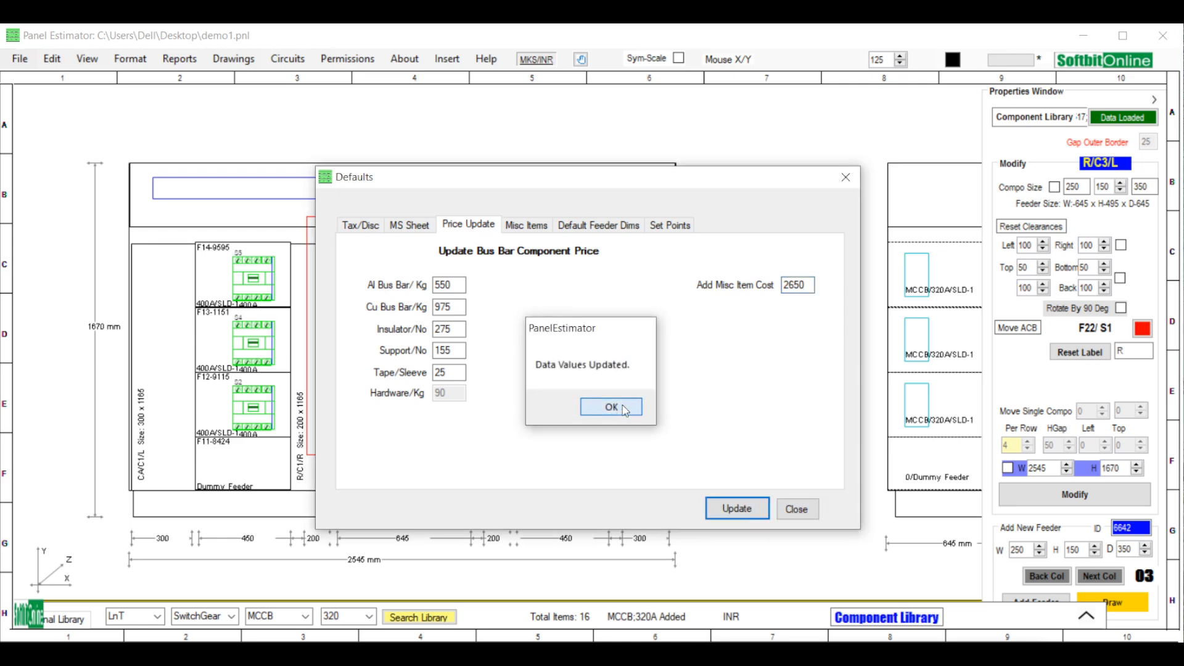
pyautogui.click(610, 407)
pyautogui.click(798, 516)
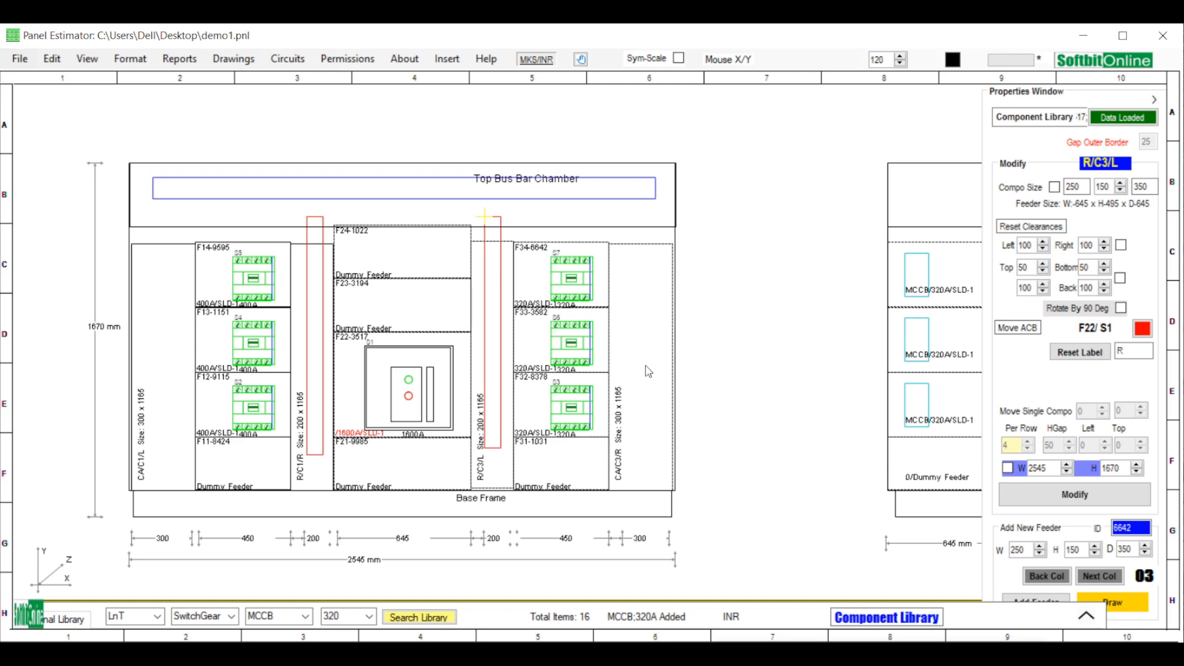
pyautogui.scroll(-2, 649, 372)
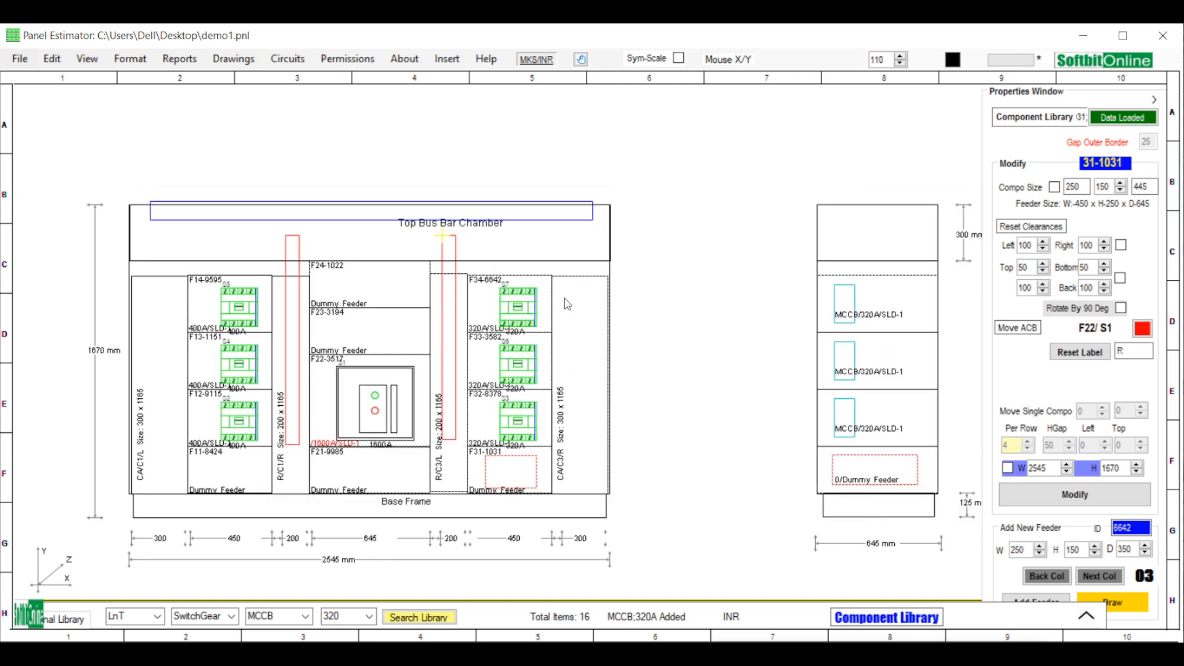
pyautogui.scroll(-1, 529, 284)
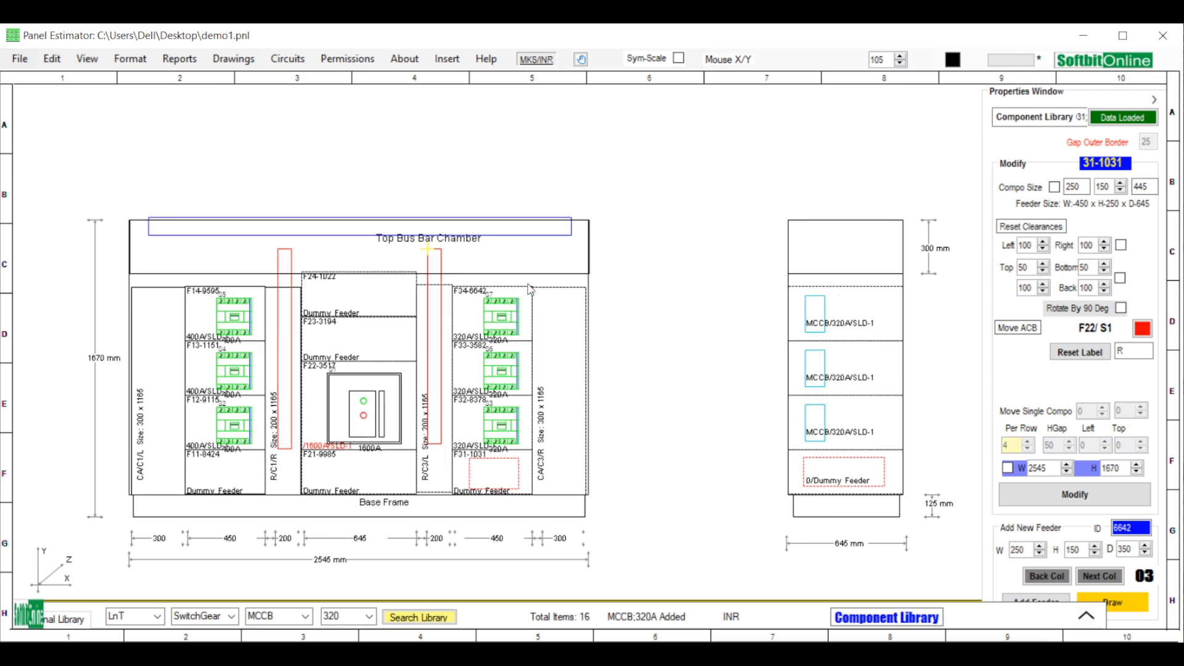
pyautogui.scroll(1, 531, 290)
pyautogui.scroll(-1, 531, 290)
pyautogui.scroll(1, 531, 290)
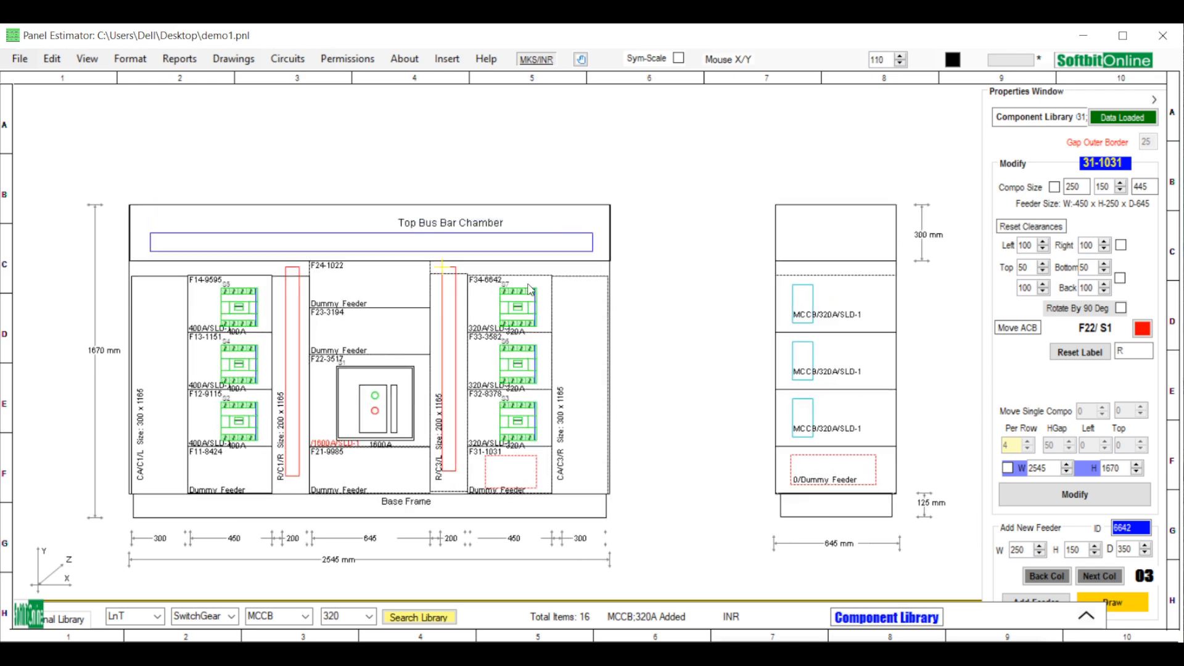
# Review the panel's bill of materials in its feeder-wise and consolidated versions.
pyautogui.click(186, 62)
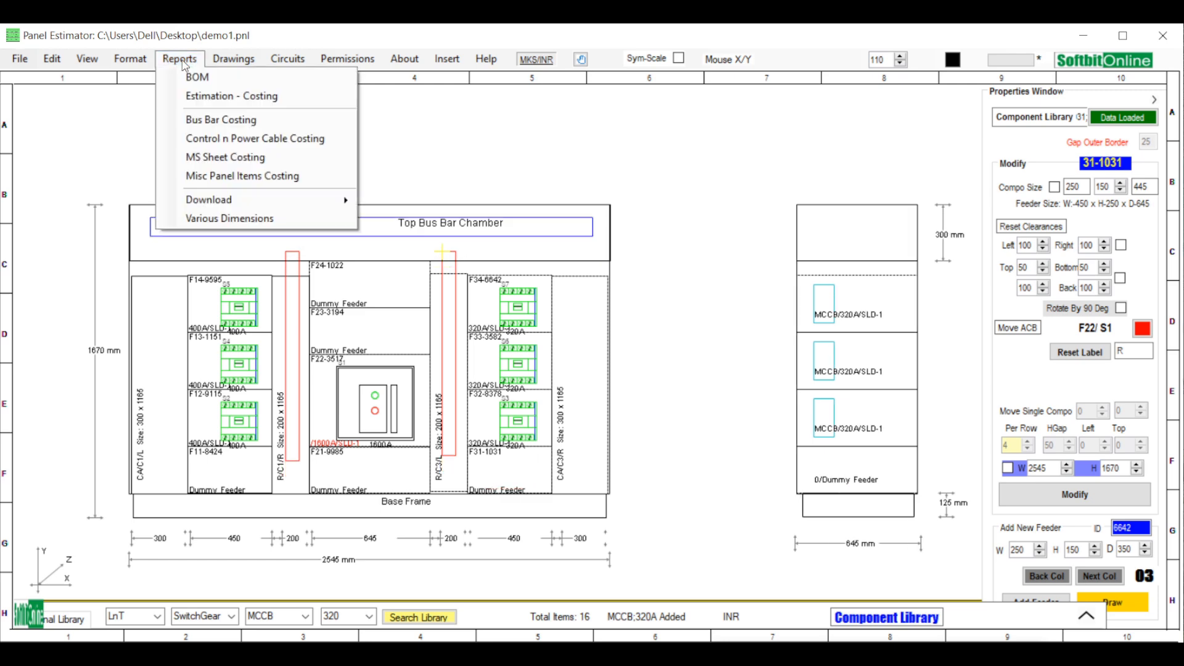
pyautogui.click(197, 78)
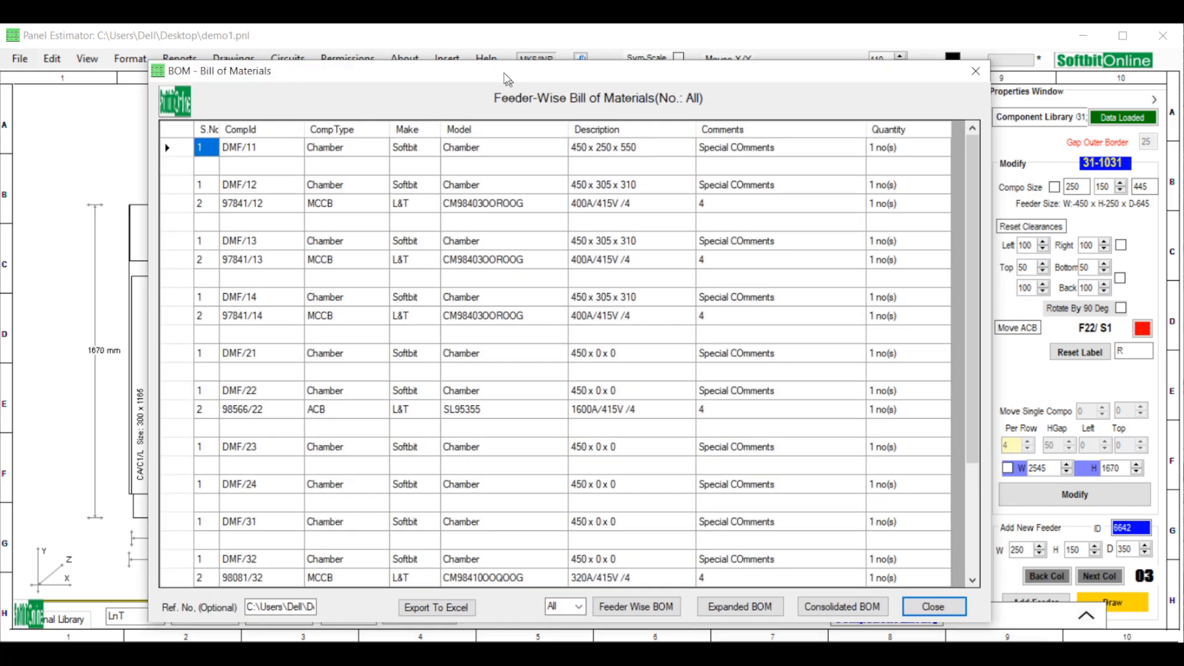
pyautogui.moveTo(504, 75); pyautogui.dragTo(492, 69)
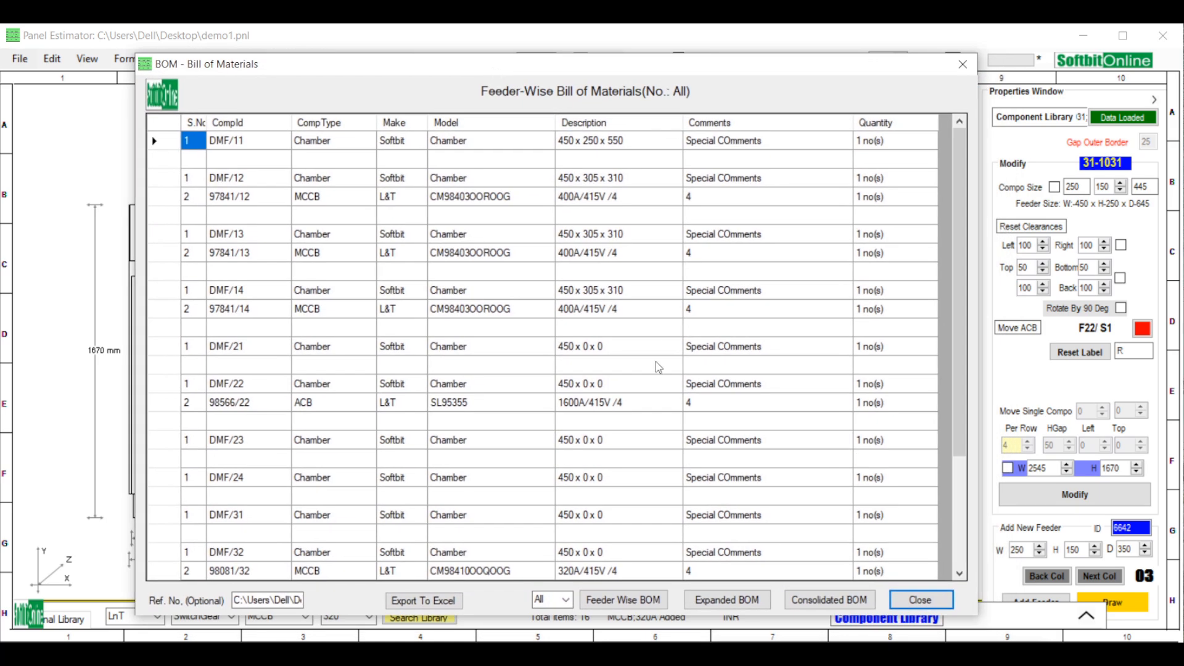
pyautogui.click(817, 602)
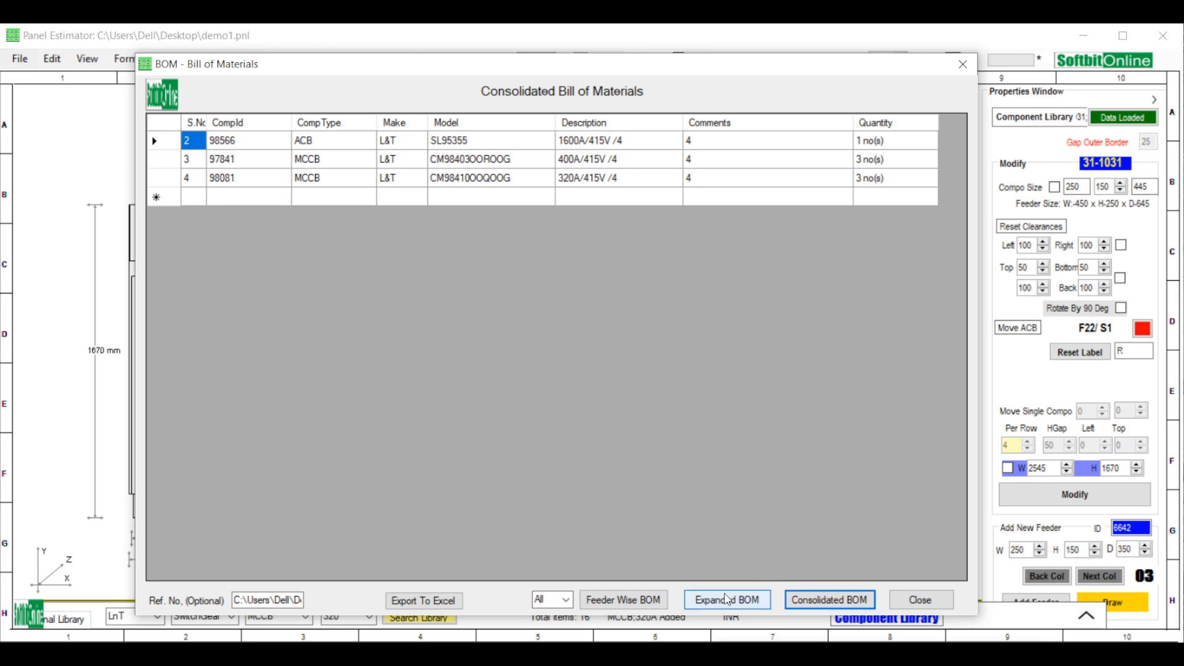
# Export the feeder-wise bill of materials to Excel for viewing, discard the unsaved workbook and close the report.
pyautogui.click(654, 604)
pyautogui.click(445, 599)
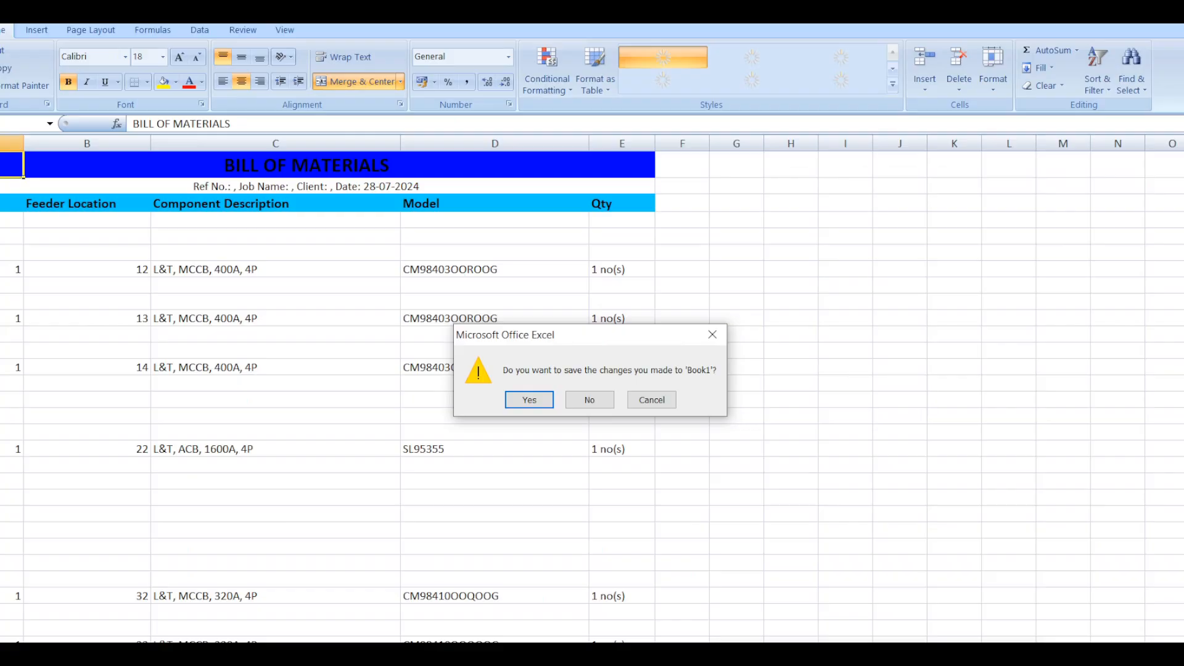
pyautogui.click(590, 399)
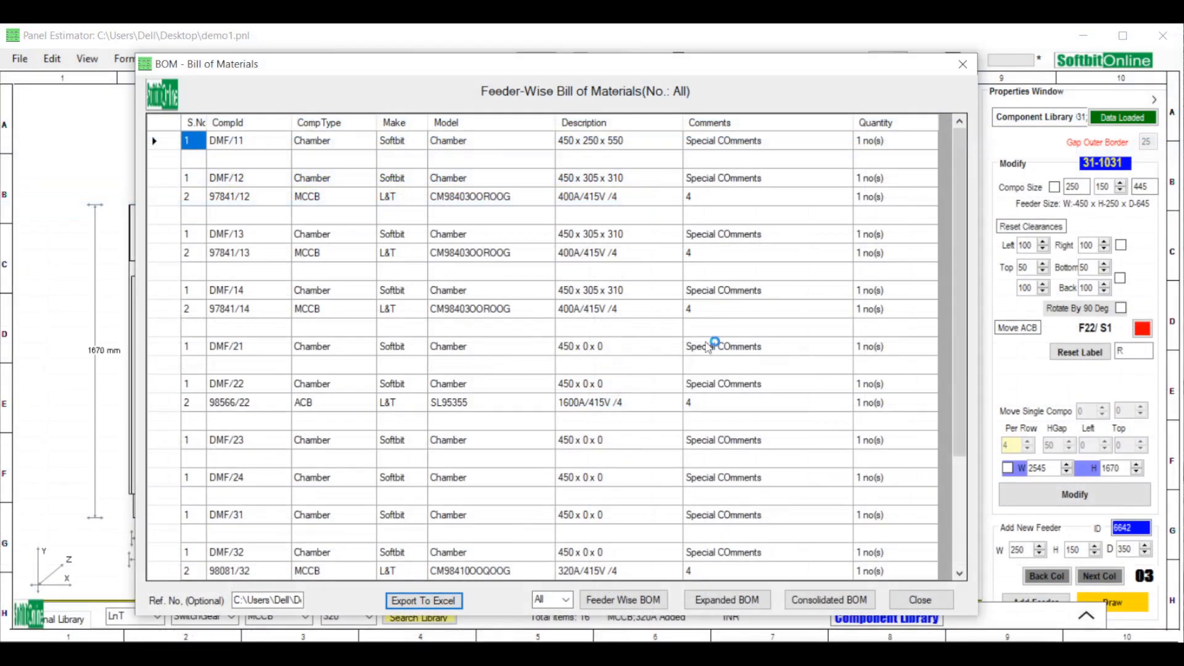
pyautogui.click(918, 598)
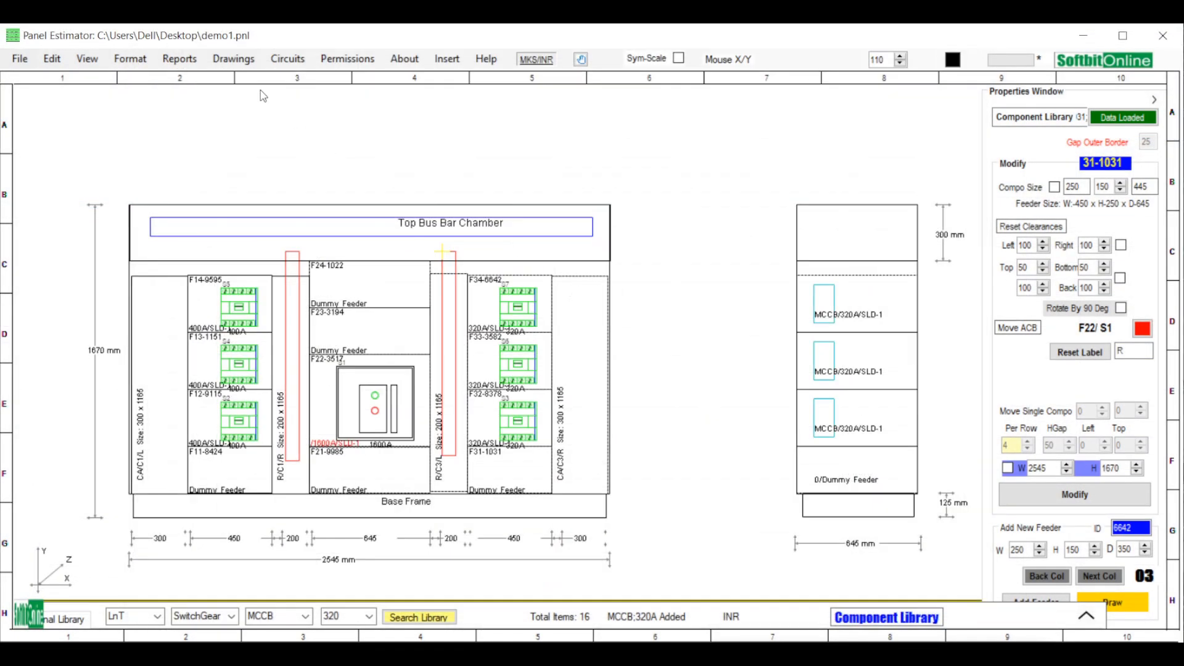
# Enter the password to unlock the estimation costing report, review its feeder-wise and consolidated costs, and close it.
pyautogui.click(179, 59)
pyautogui.click(198, 96)
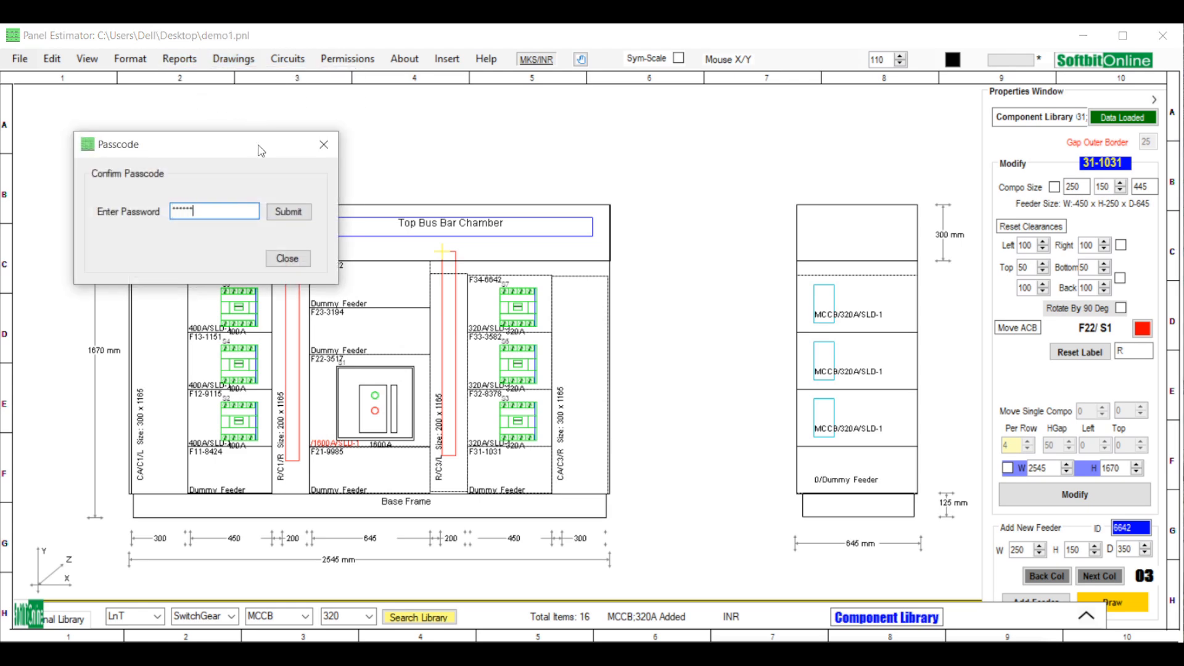
pyautogui.click(288, 212)
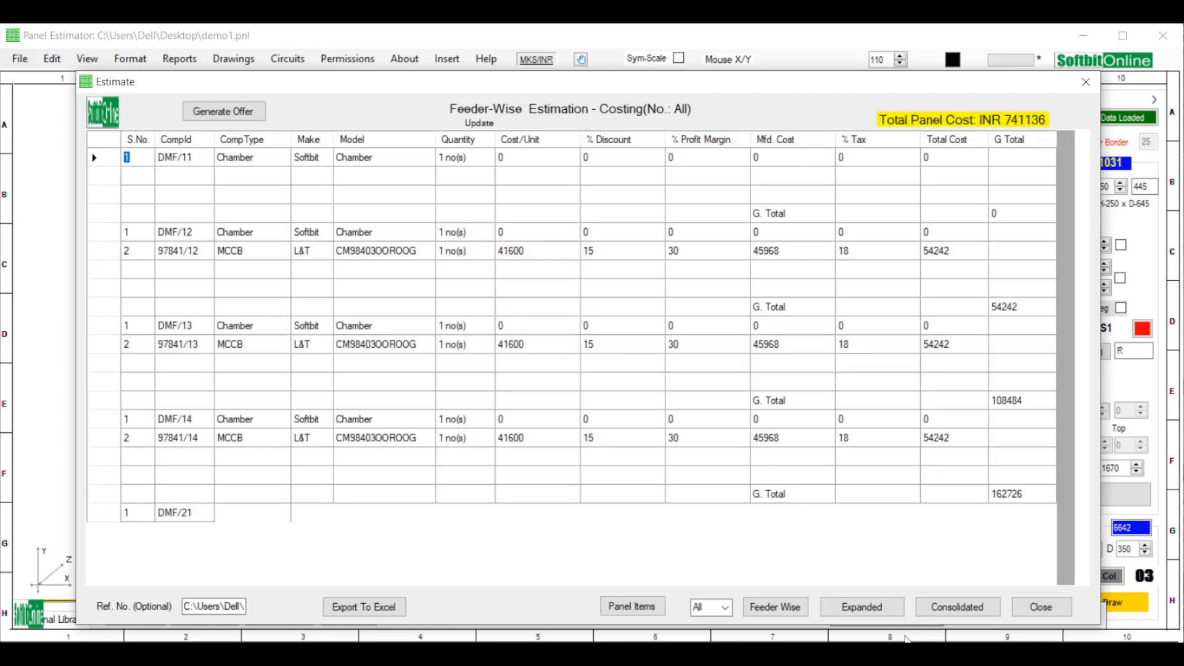
pyautogui.click(960, 610)
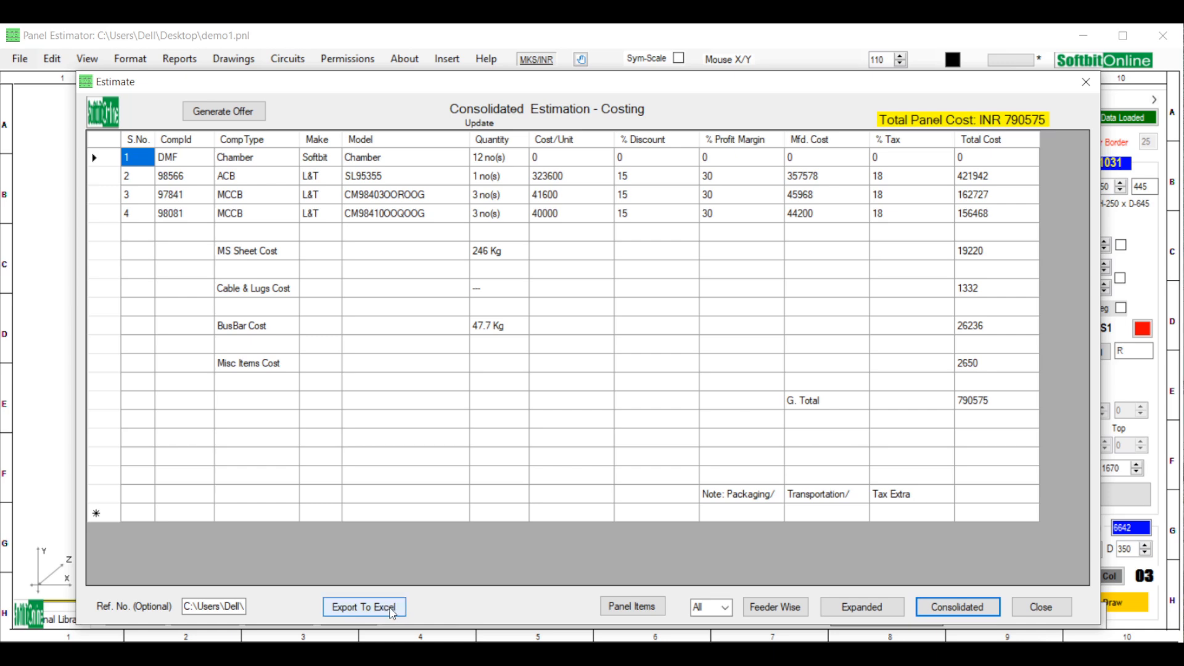
pyautogui.click(1049, 611)
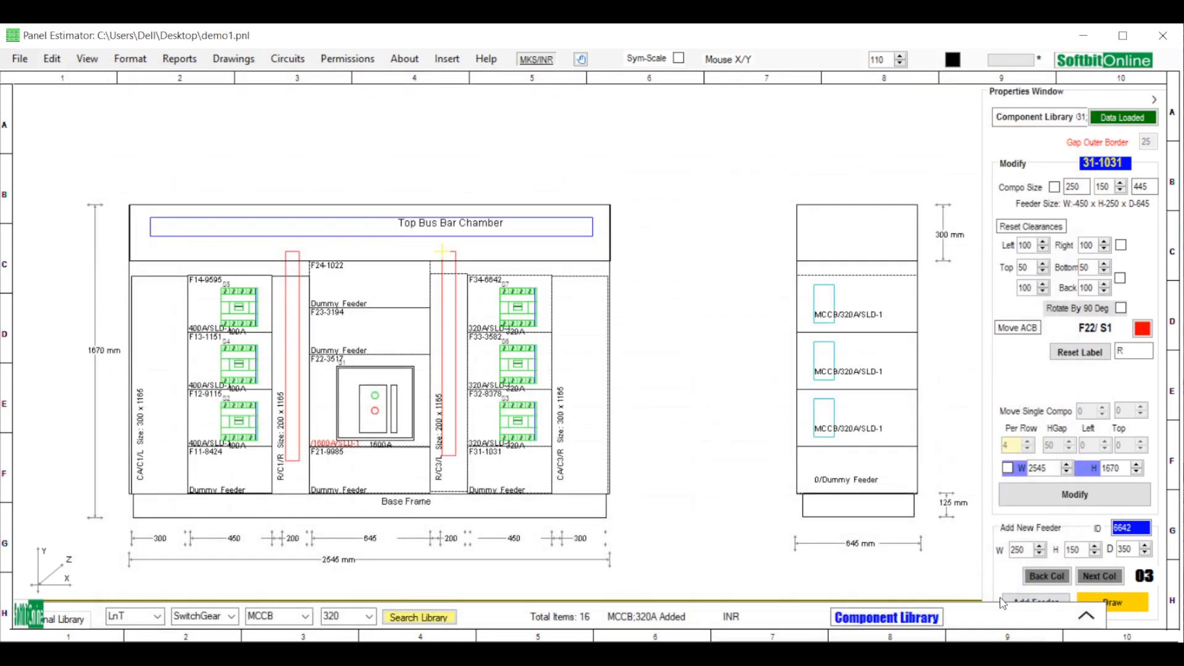
# Switch the panel drawing to the view with the doors inserted.
pyautogui.scroll(1, 469, 472)
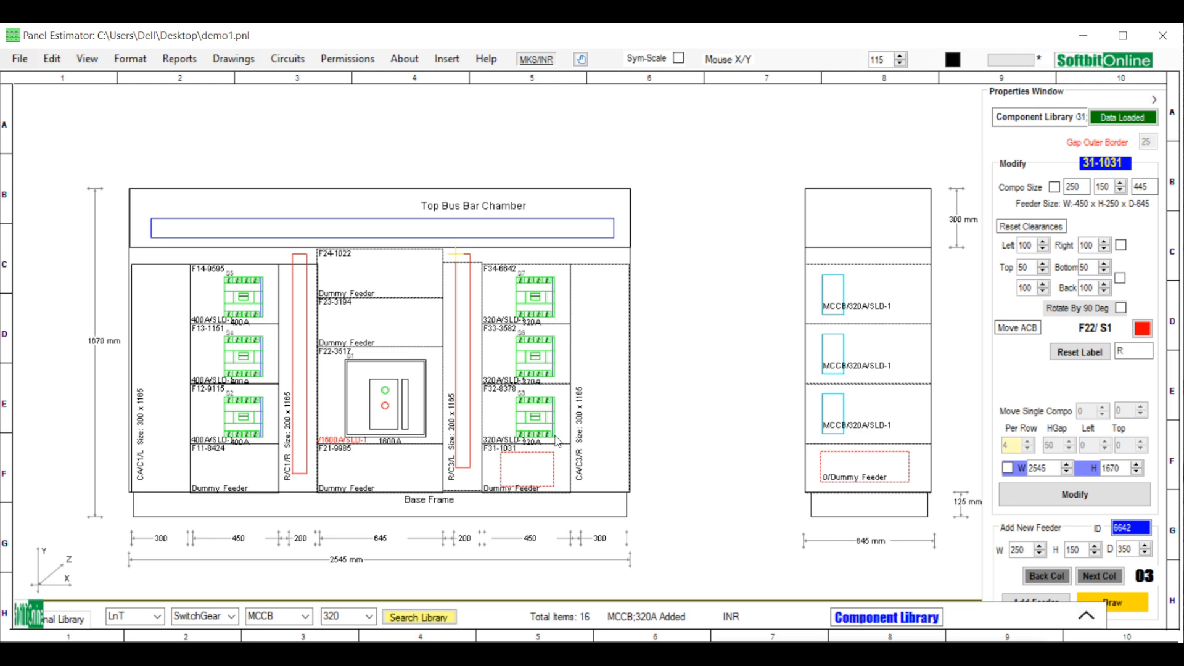
pyautogui.hotkey('ctrl', 'd')
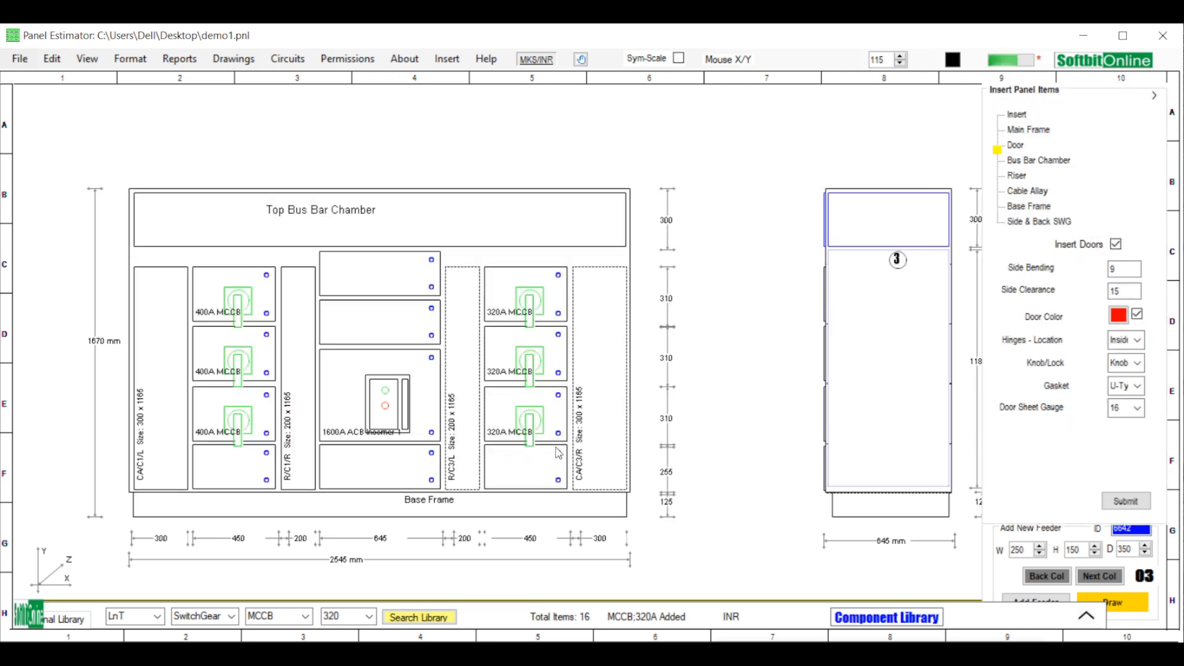